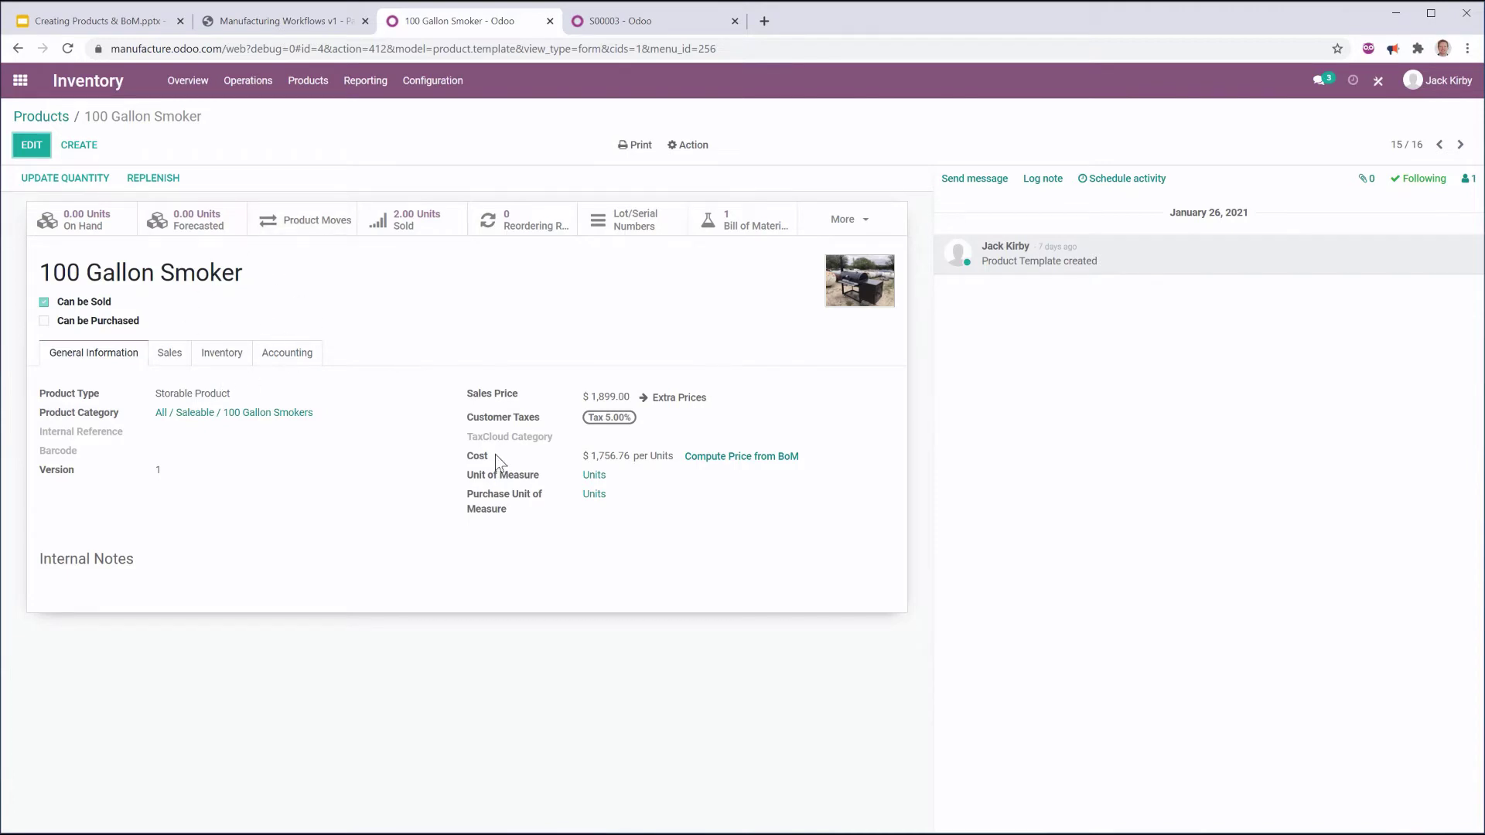
Open the 5% sales tax record in Accounting to review its computation and distribution accounts.
left_click(35, 145)
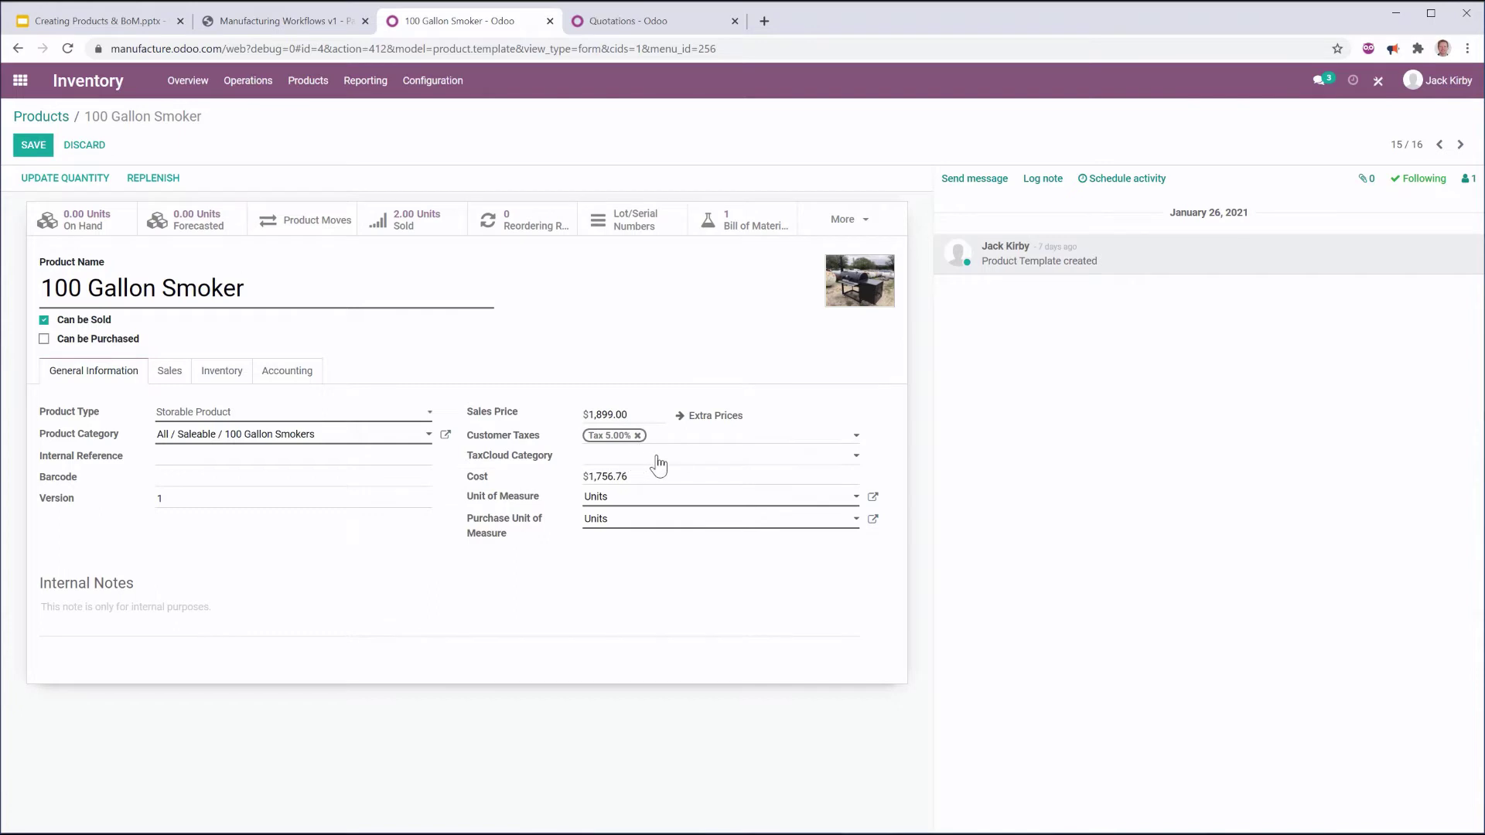
left_click(681, 21)
left_click(788, 308)
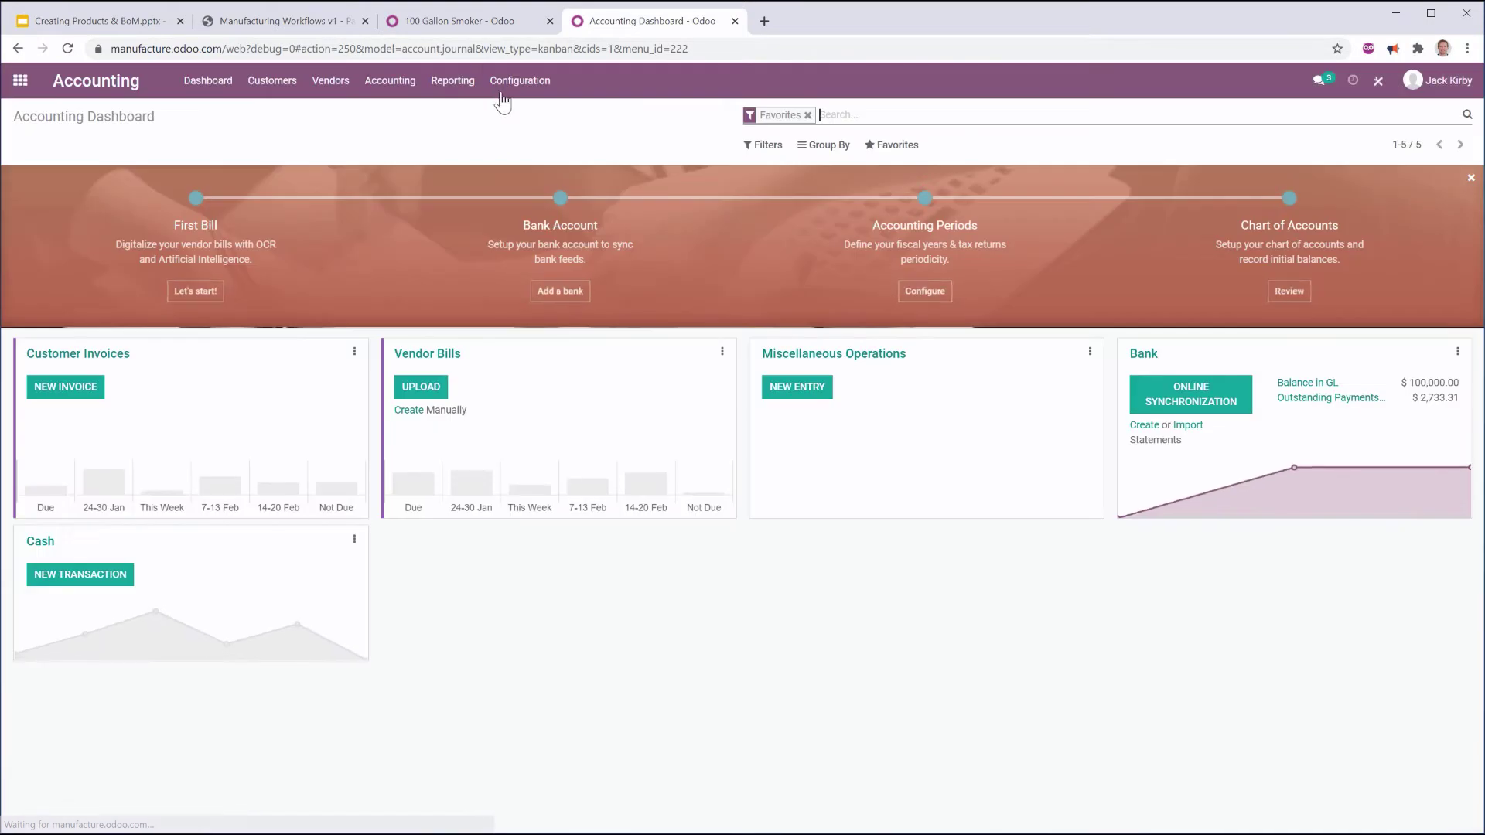
left_click(518, 80)
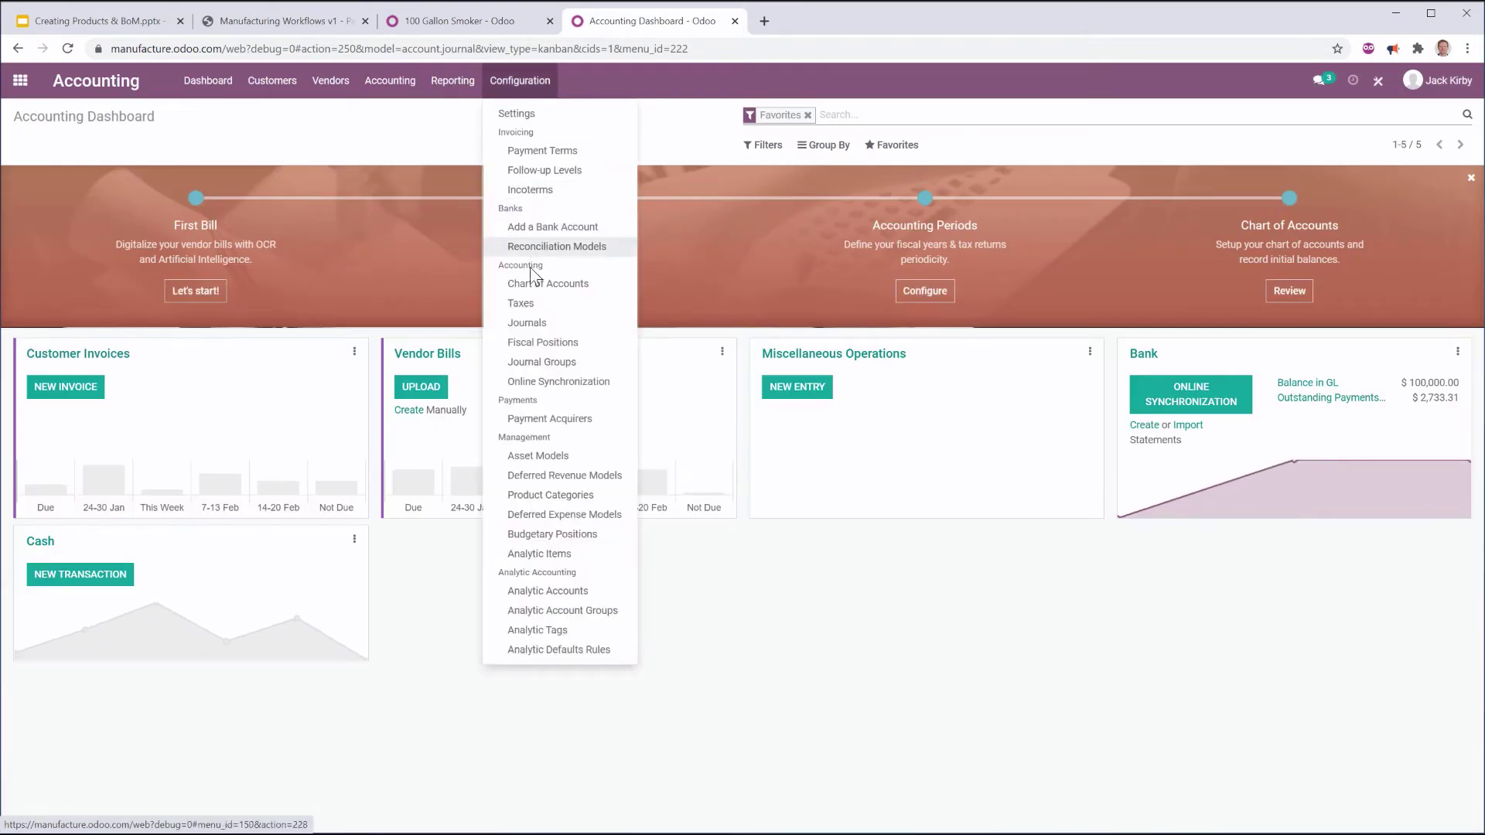
left_click(532, 303)
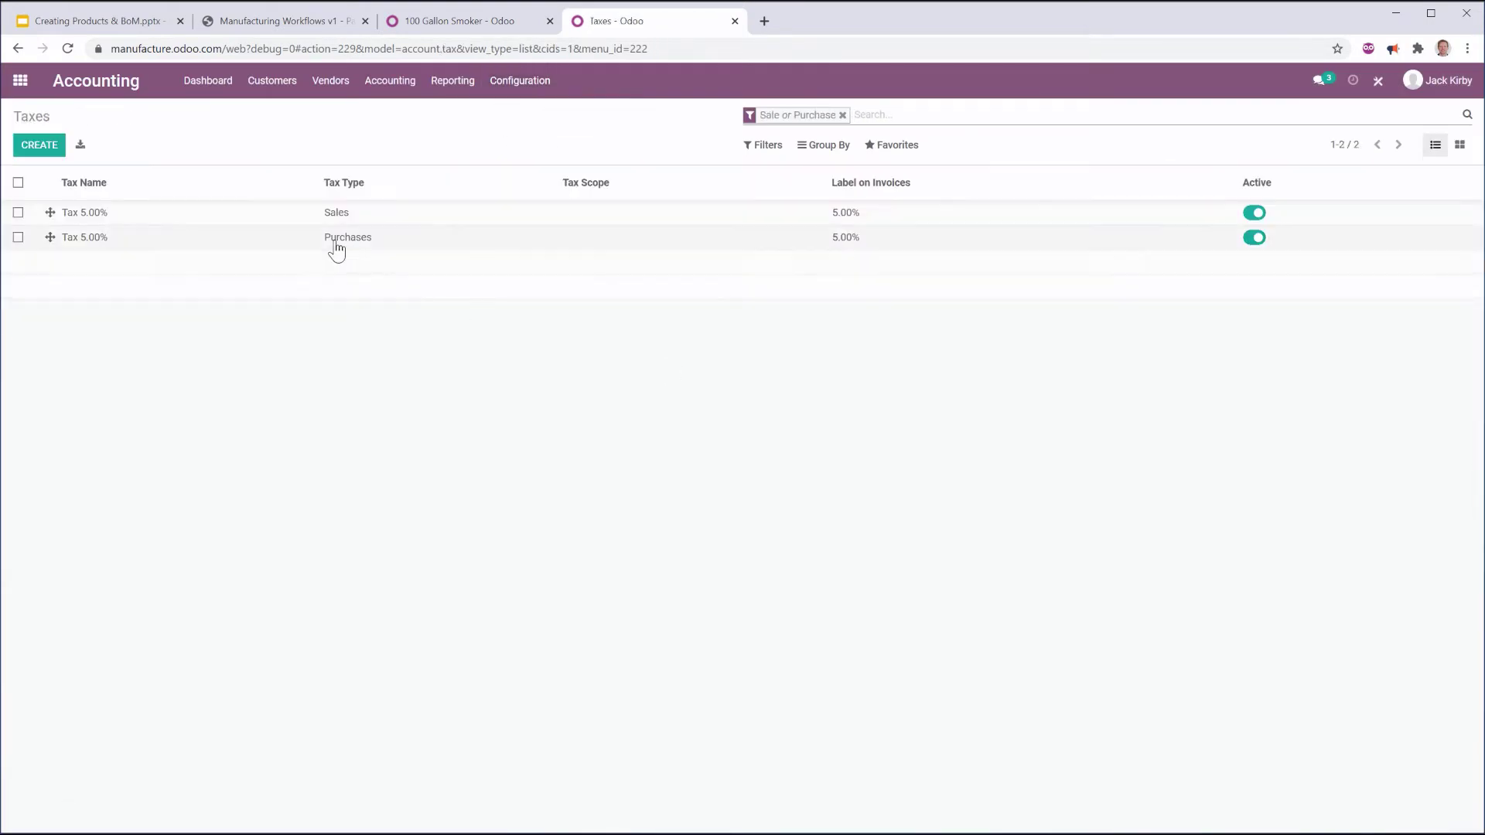
left_click(354, 221)
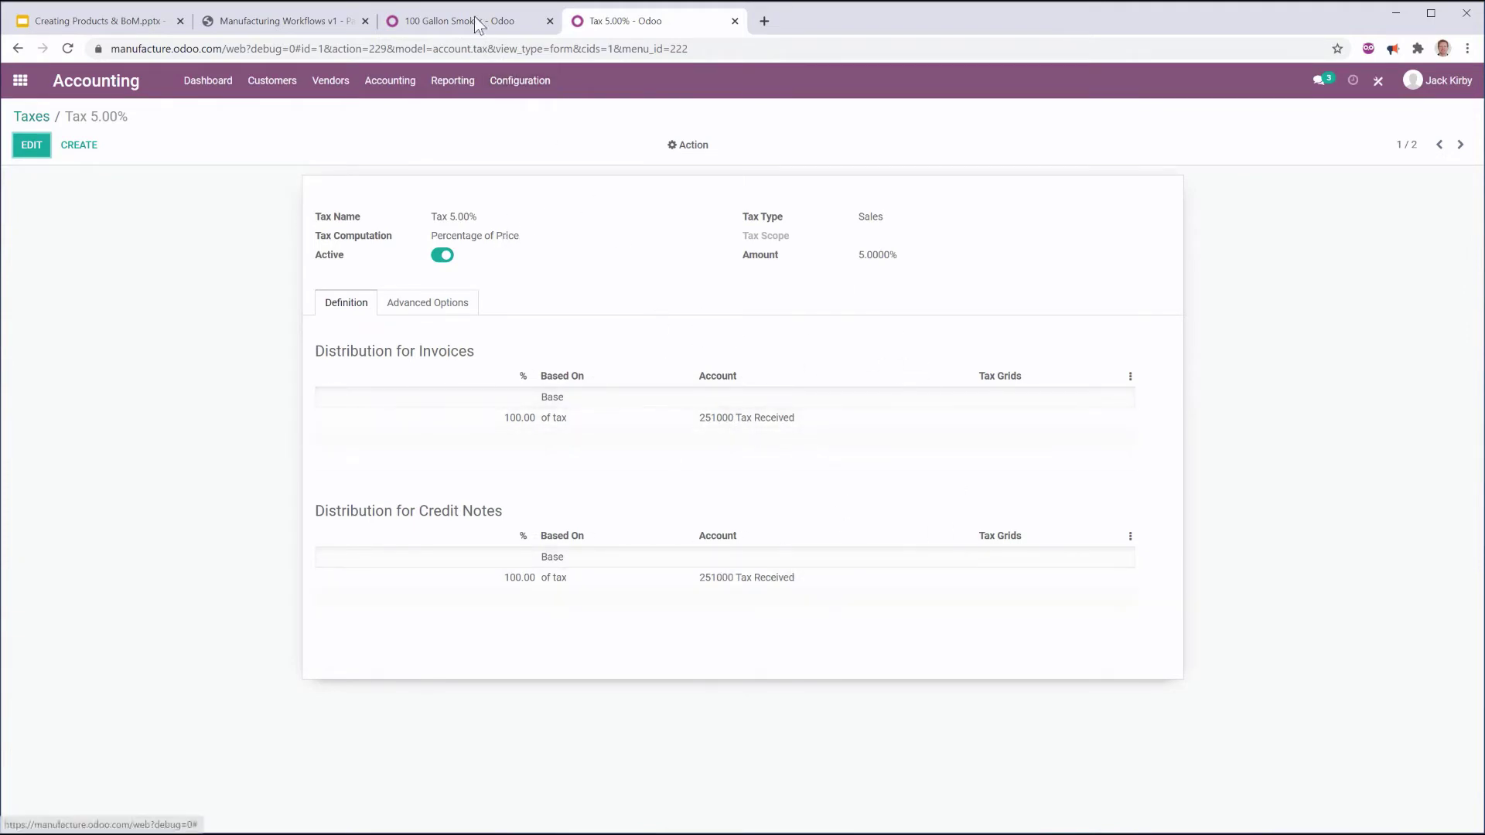
Check the workflow diagram, then review the 100 Gallon Smoker's product category settings for costing and stock accounts without changing them.
left_click(316, 22)
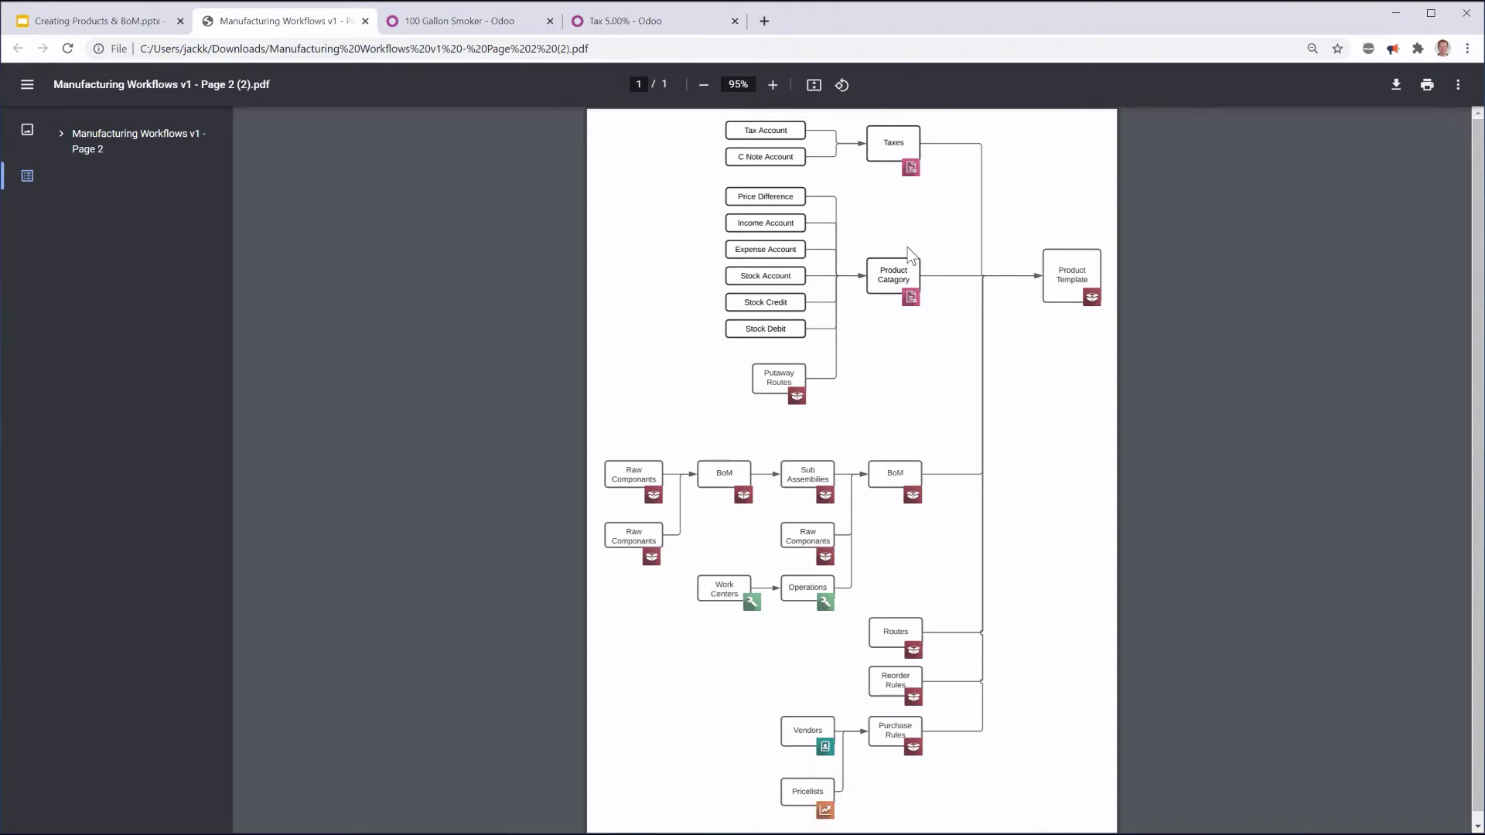
left_click(460, 23)
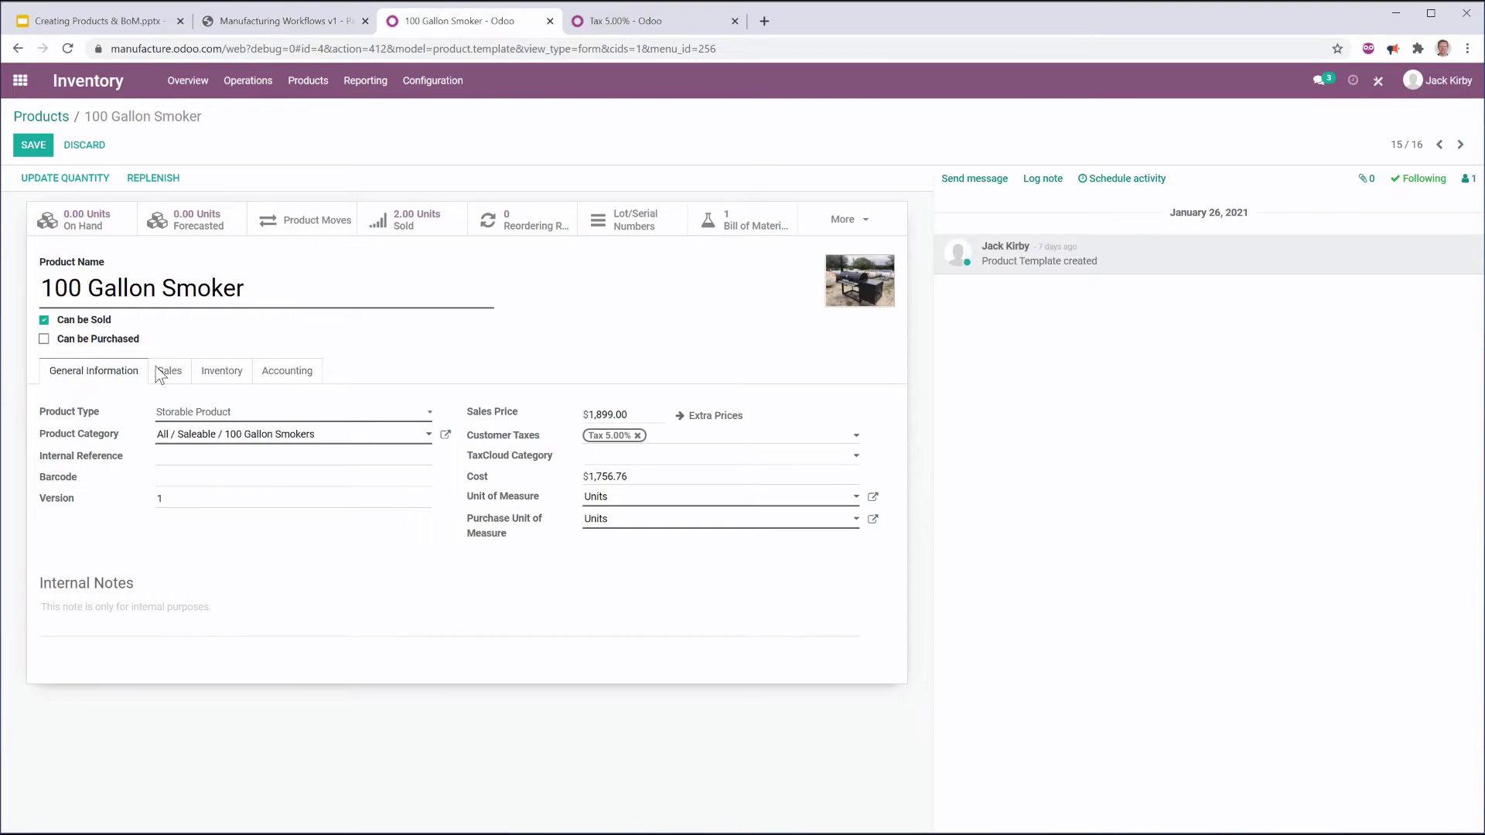
left_click(447, 435)
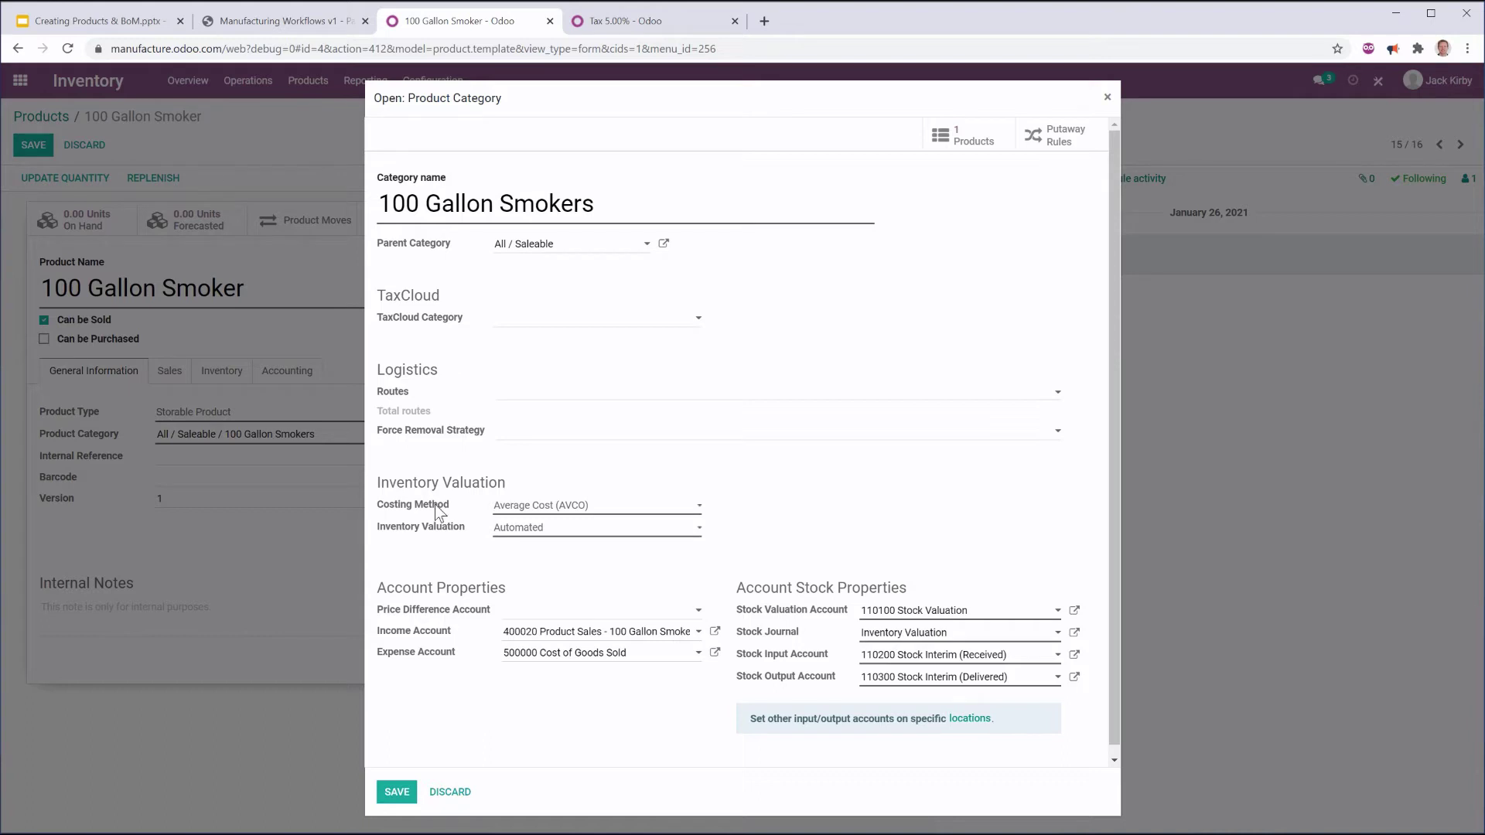
left_click(450, 792)
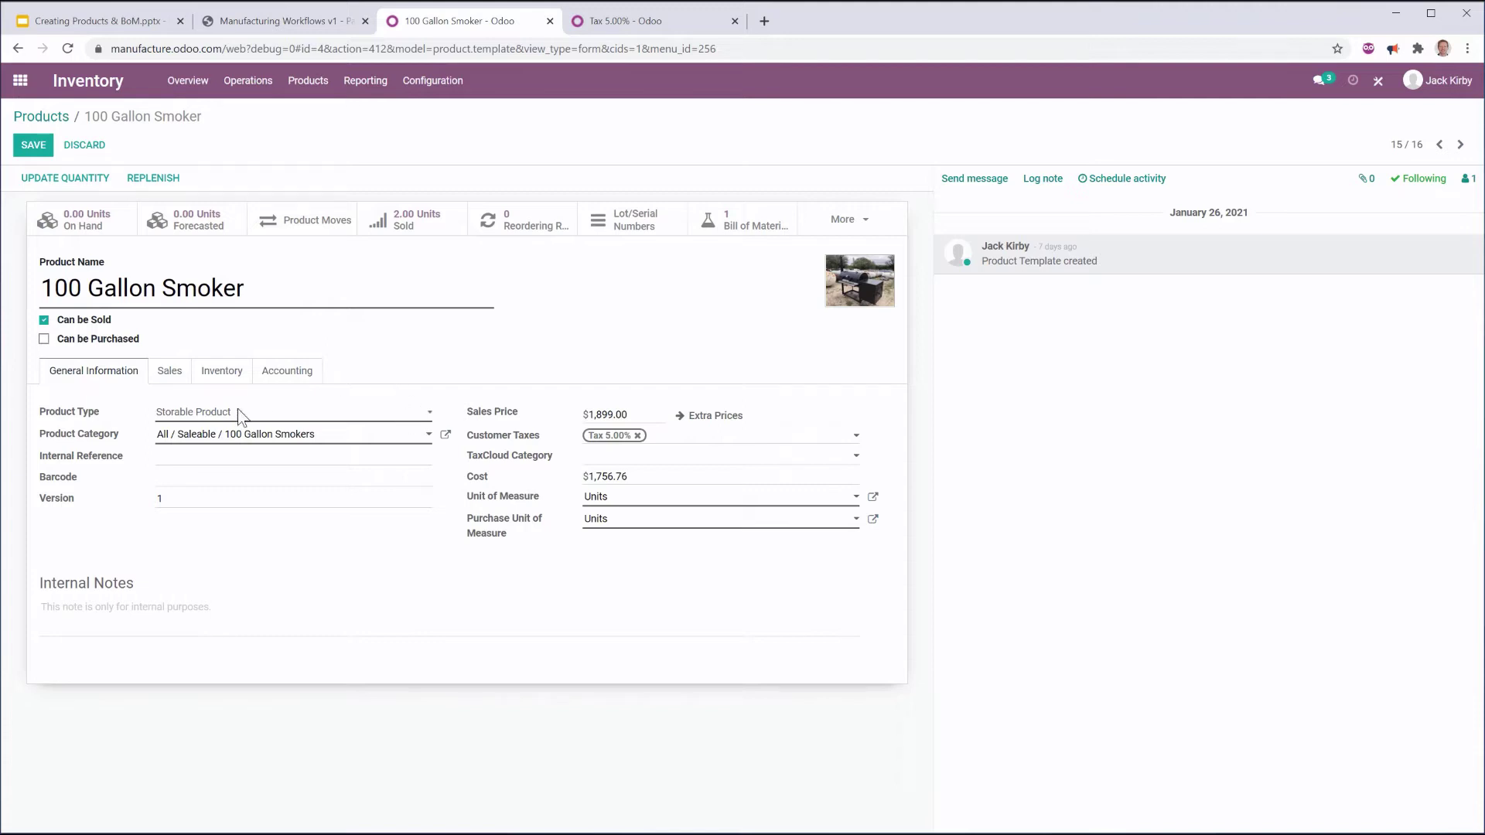
Consult the workflow diagram and open the 100 Gallon Smoker's bill of materials to review its components.
left_click(279, 21)
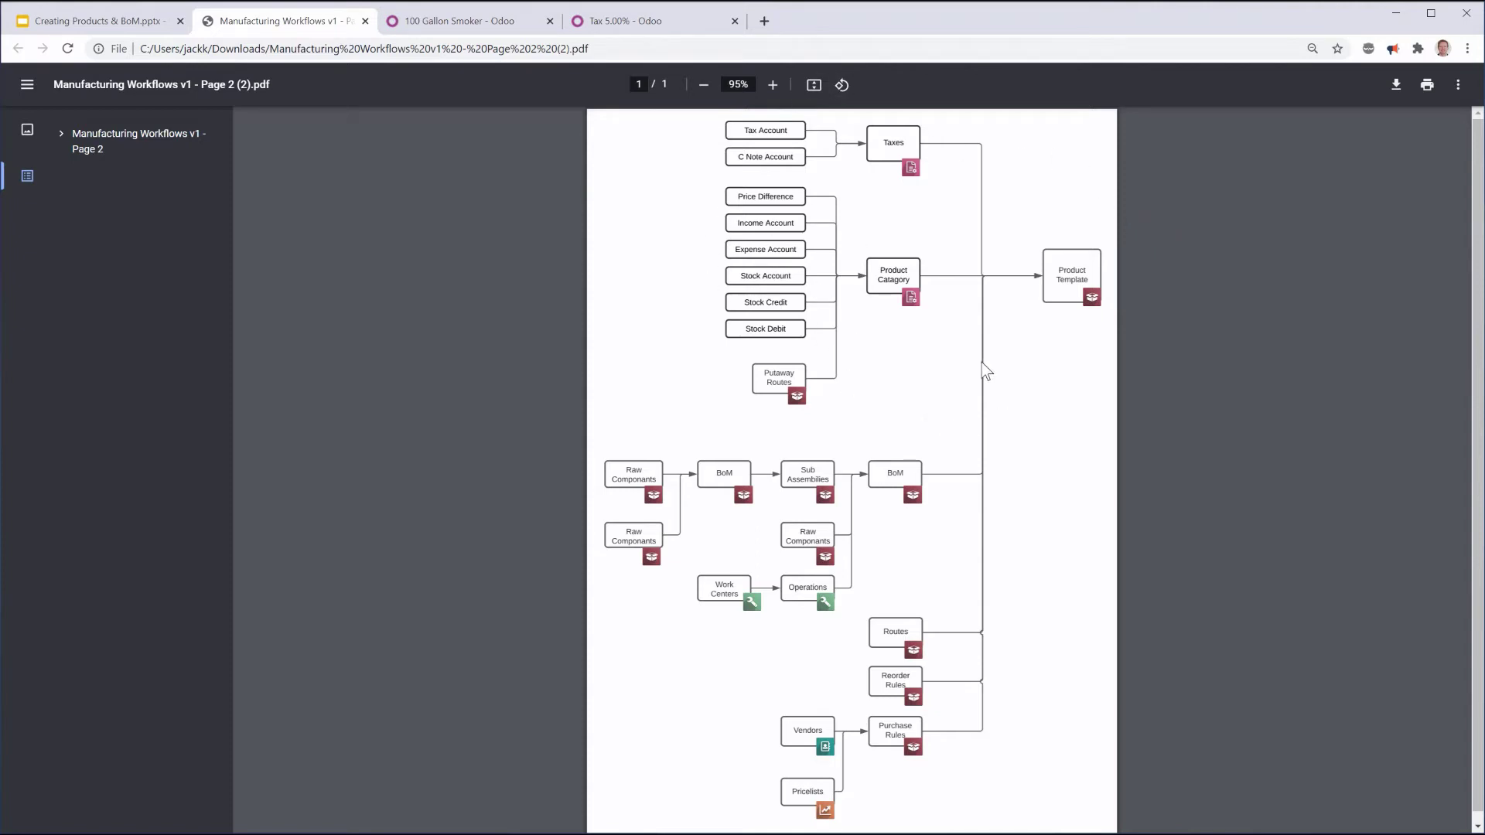
left_click(456, 21)
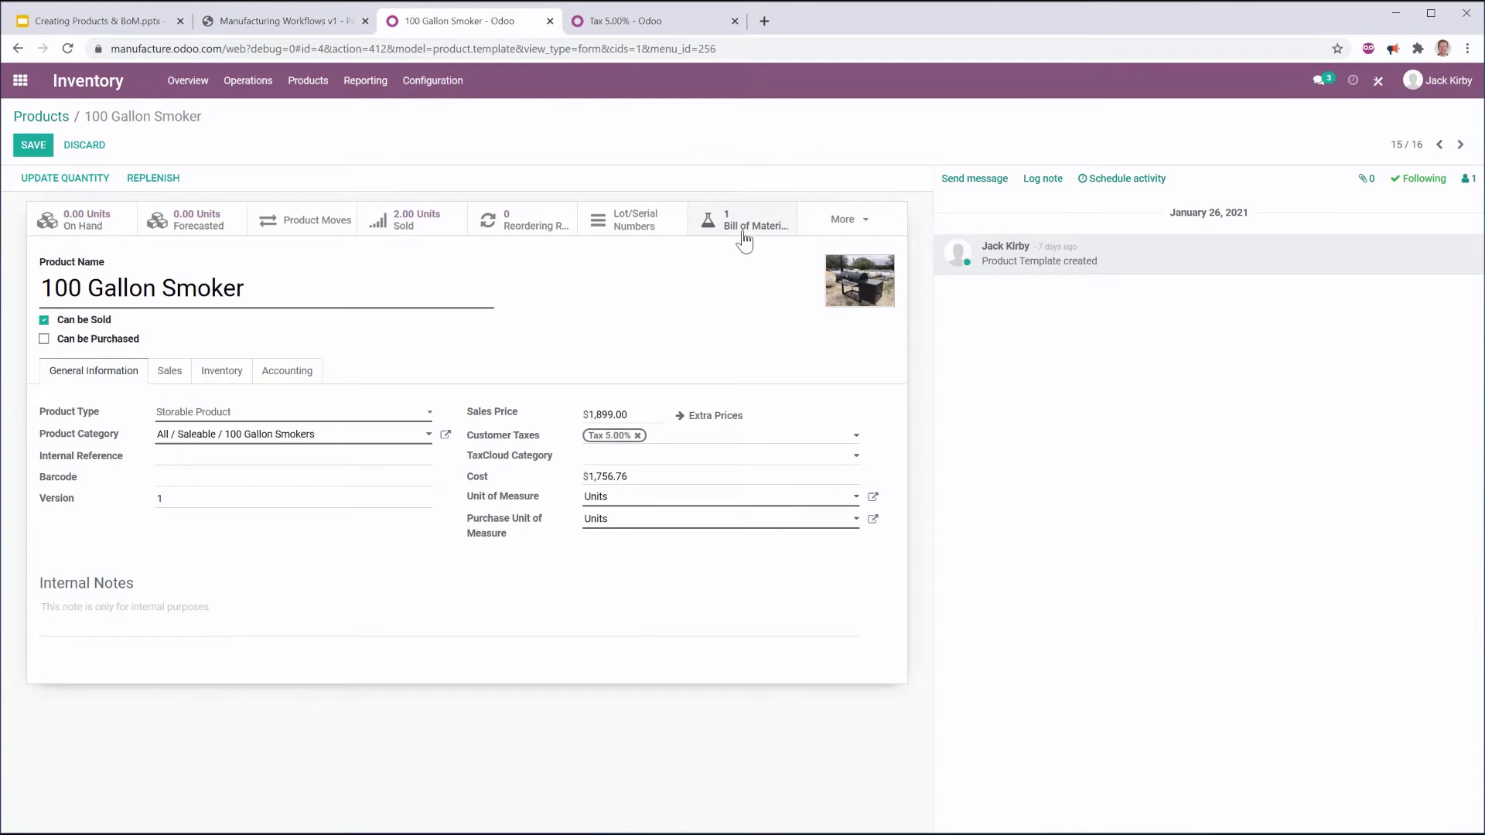
left_click(745, 232)
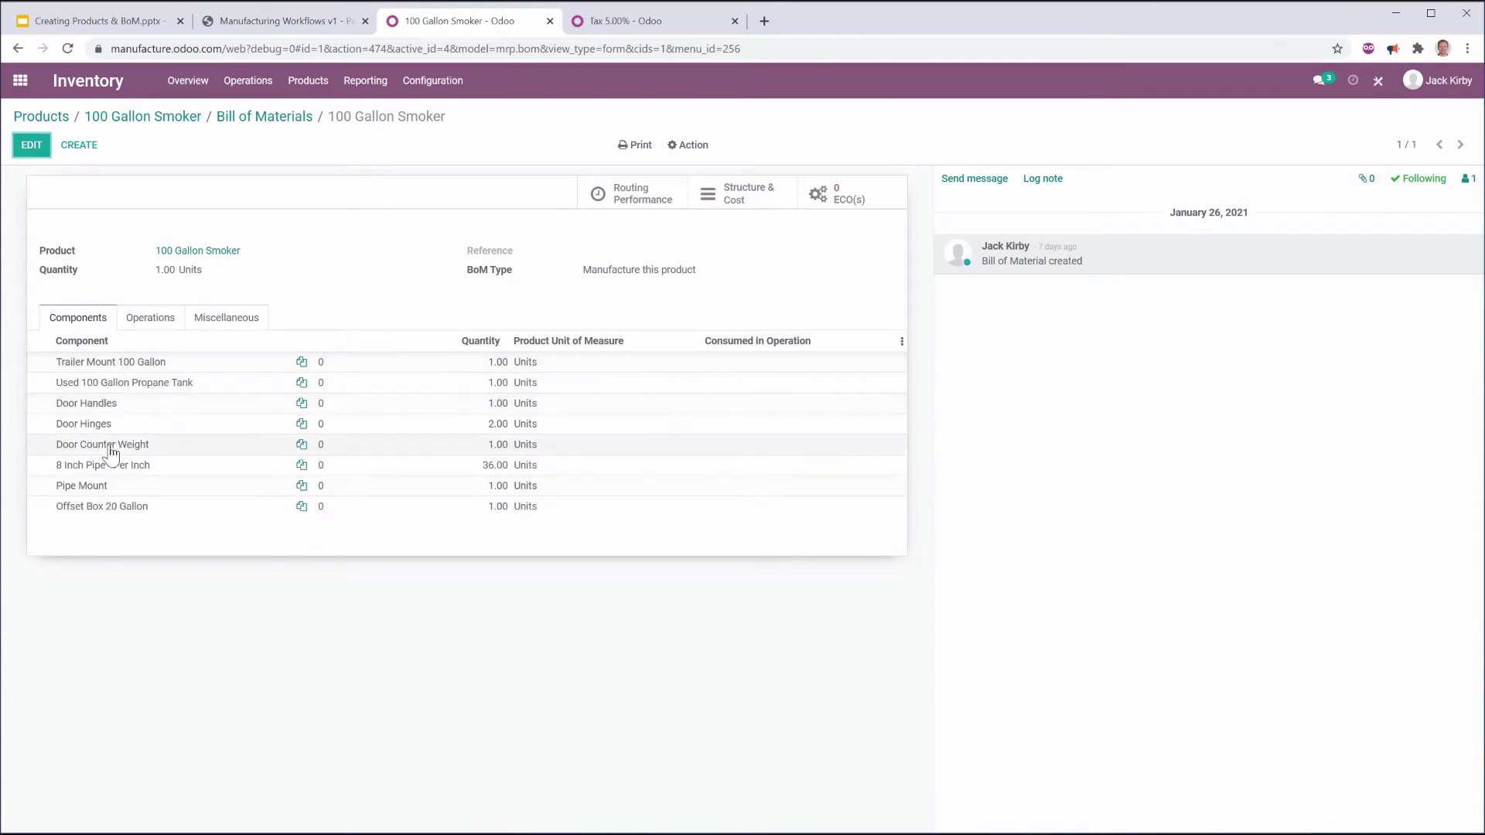
Open the Trailer Mount 100 Gallon component's own bill of materials to examine its raw components.
left_click(133, 370)
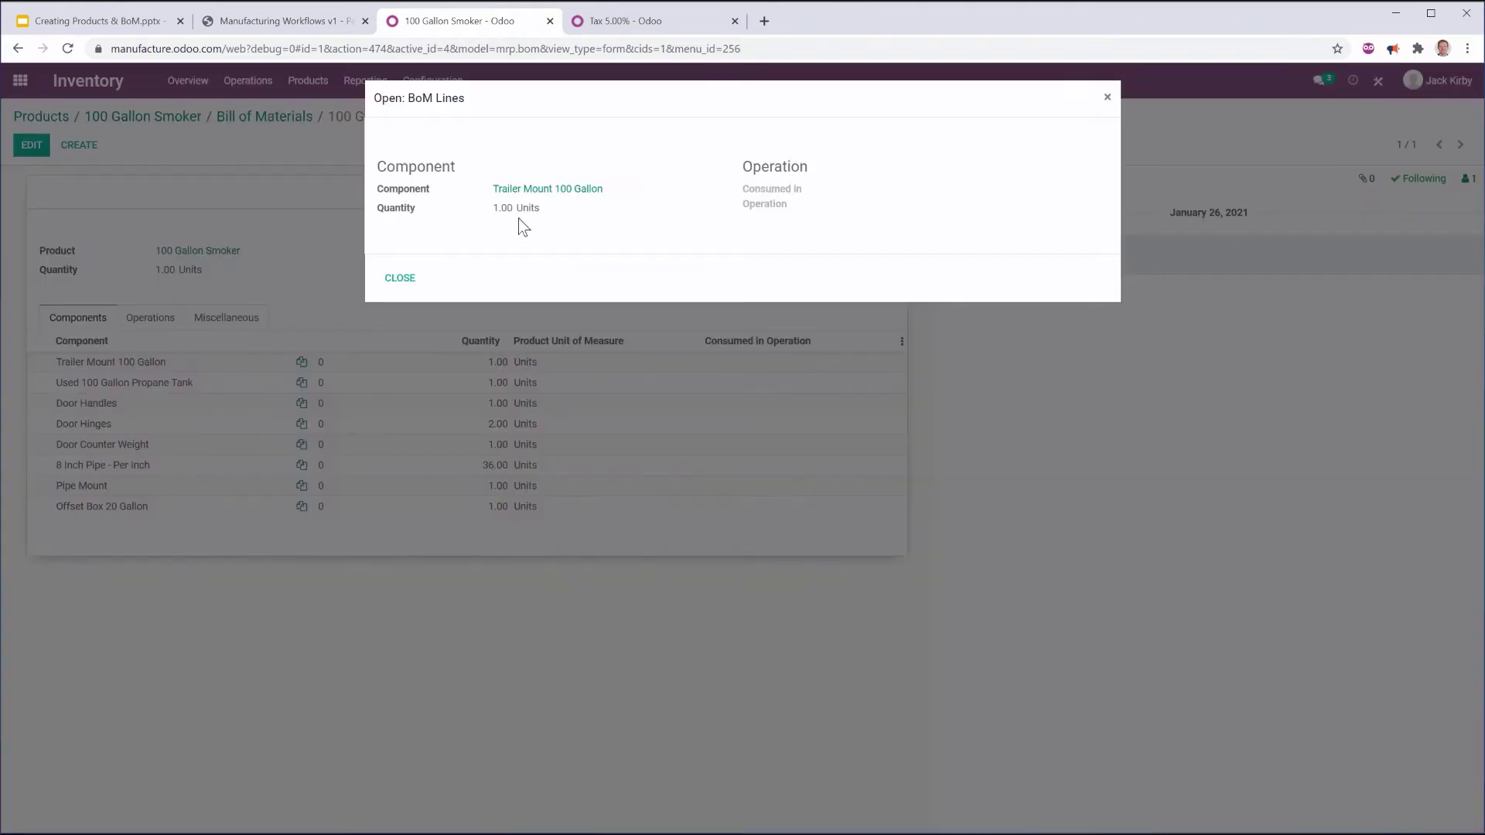
left_click(564, 191)
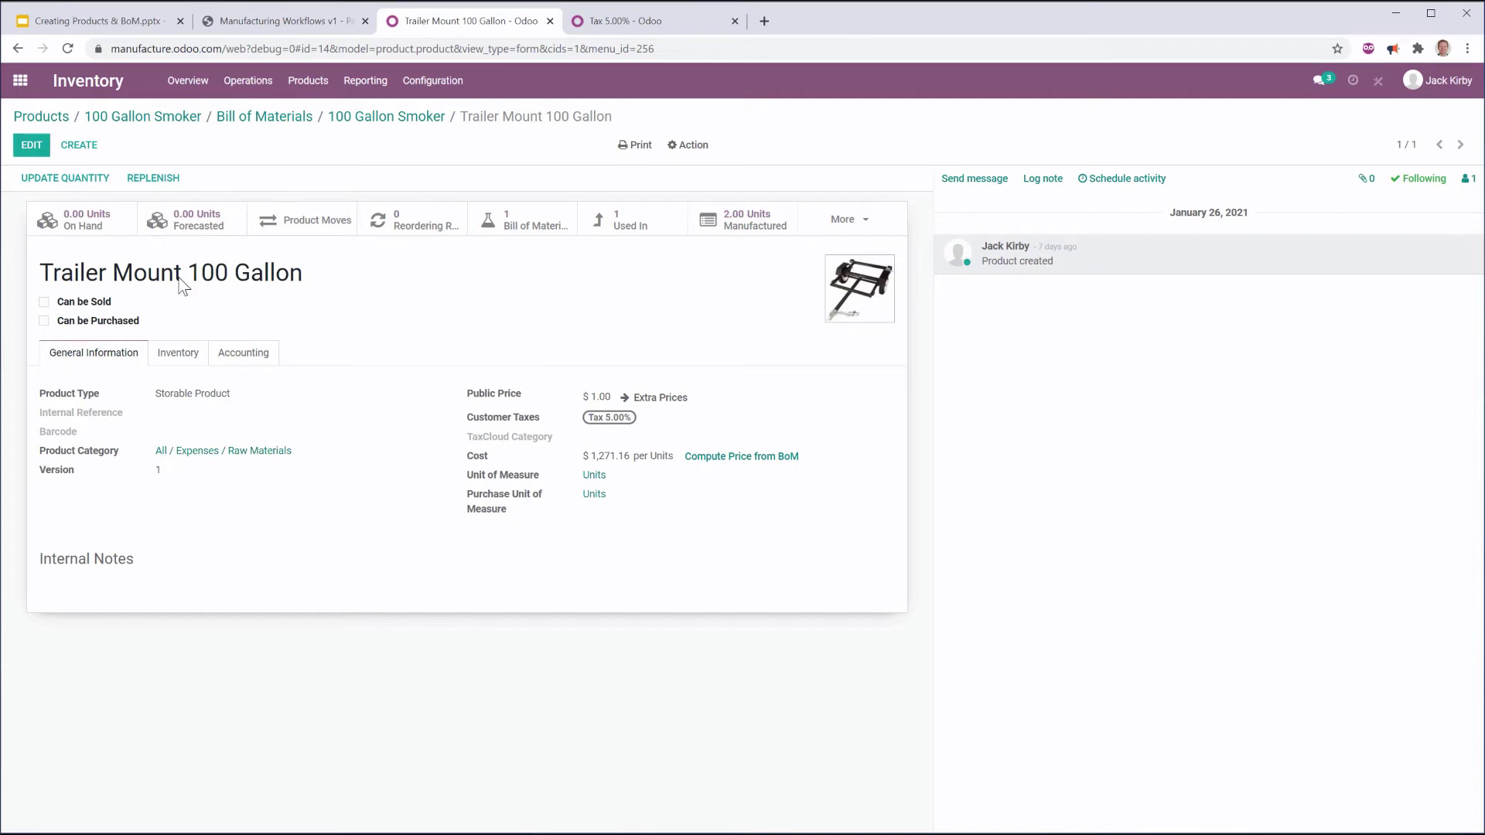
left_click(518, 228)
left_click(127, 217)
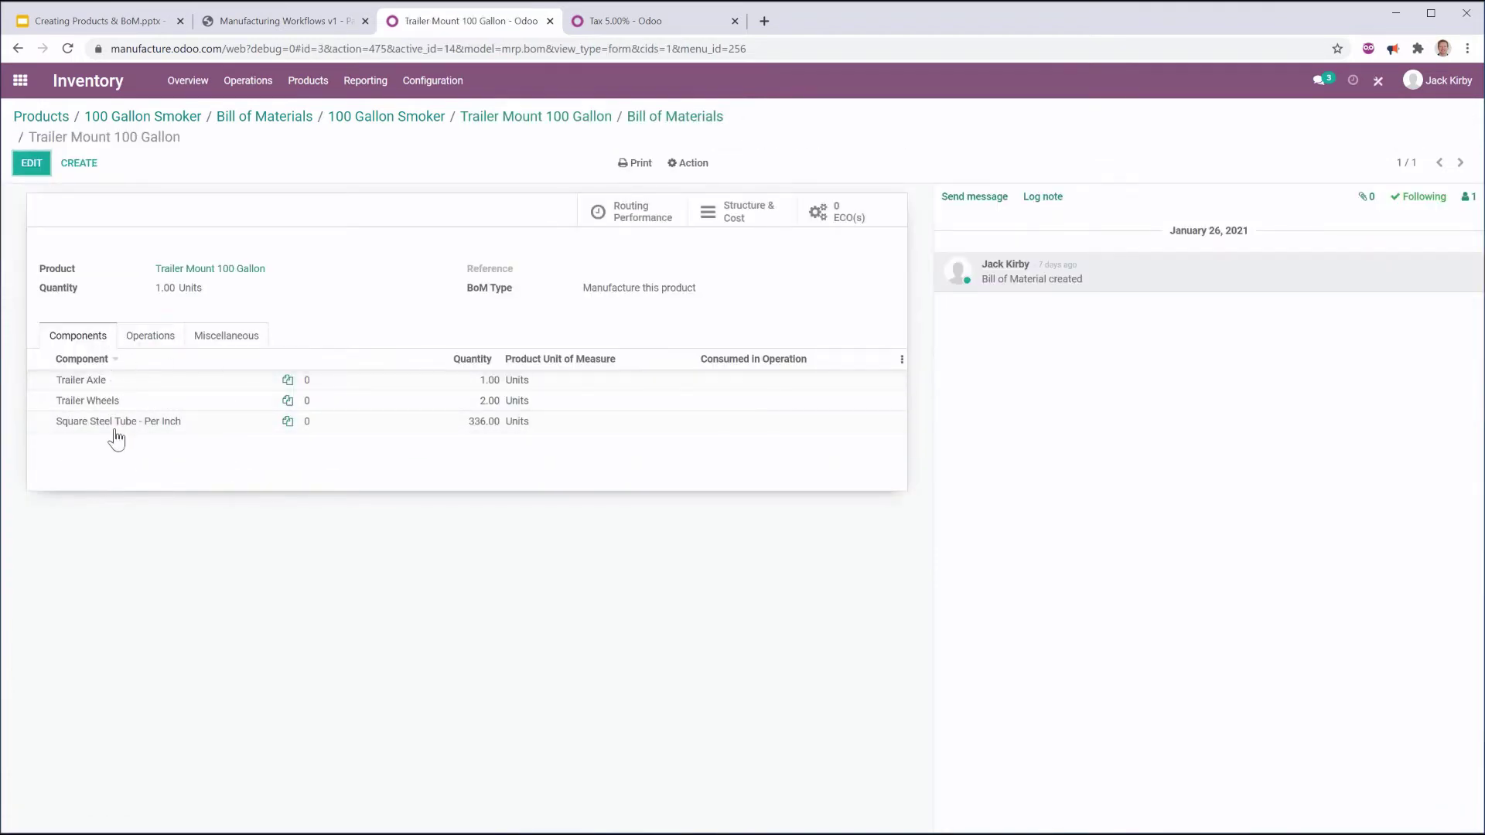
Check the workflow diagram and bring up the list of configured work centers in Manufacturing.
left_click(273, 22)
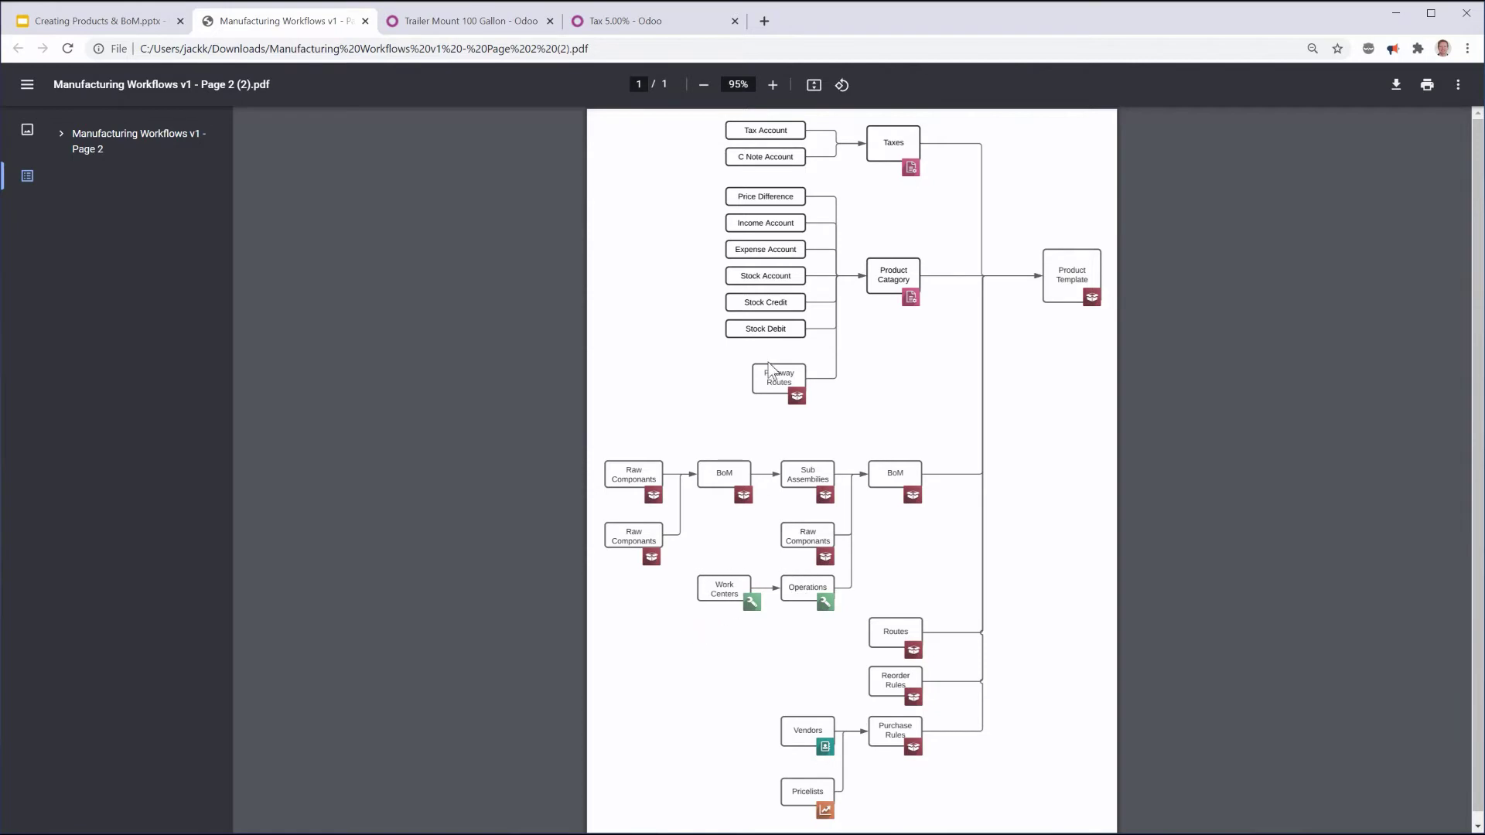
left_click(450, 25)
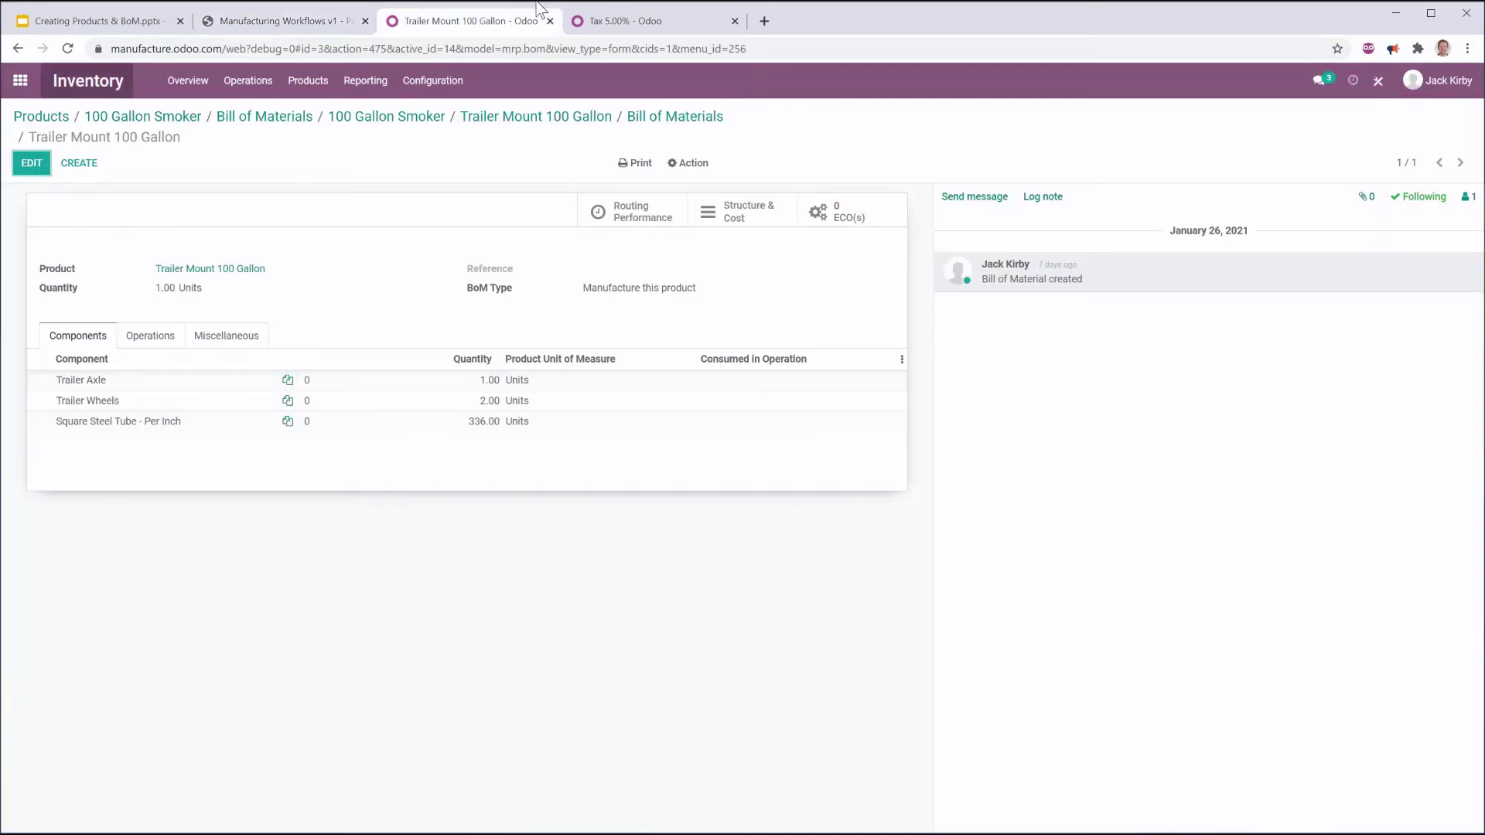
left_click(629, 23)
left_click(14, 82)
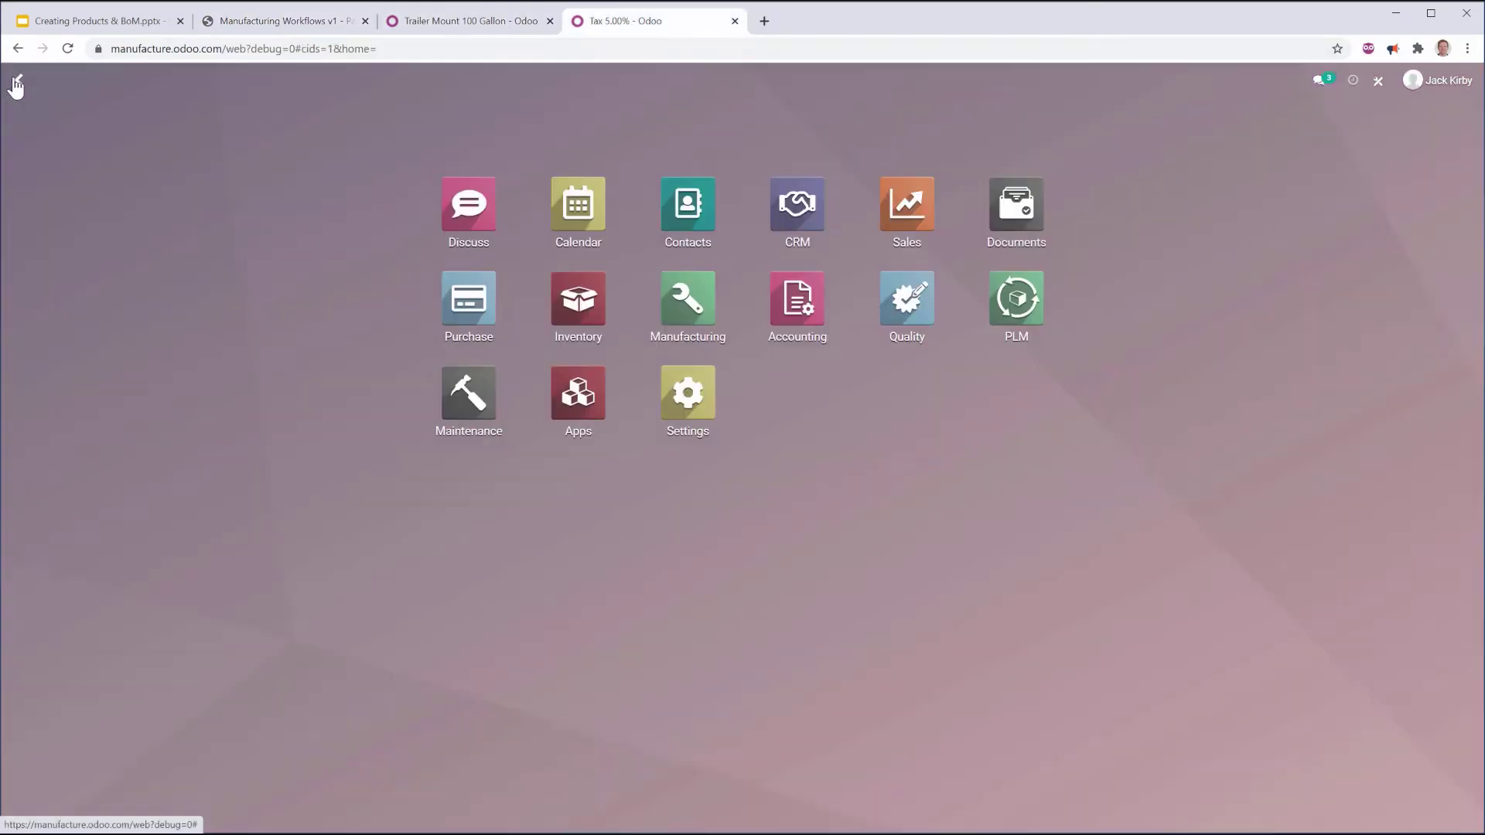
left_click(701, 317)
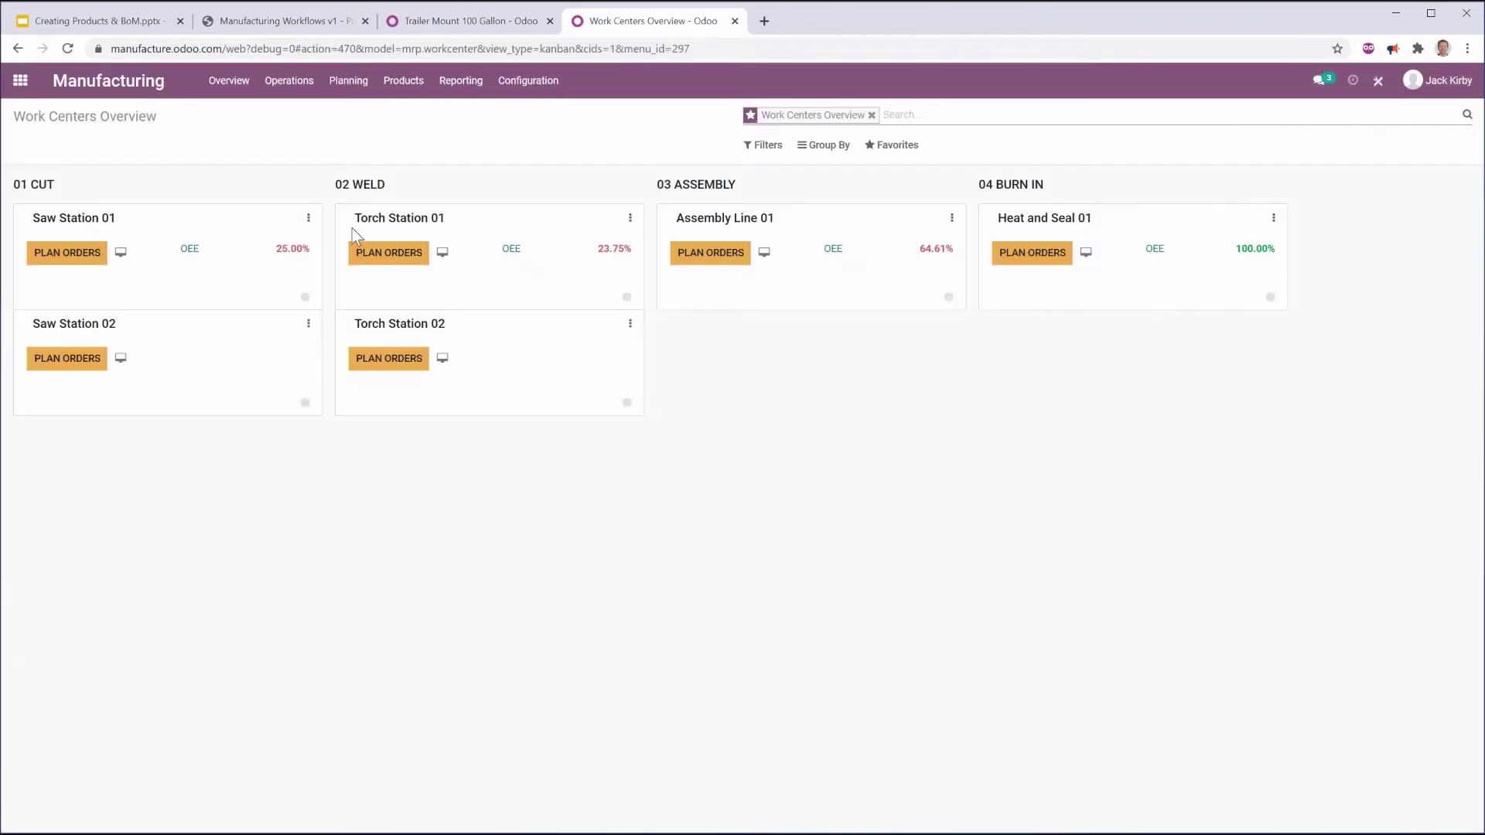
left_click(528, 82)
left_click(530, 87)
left_click(531, 87)
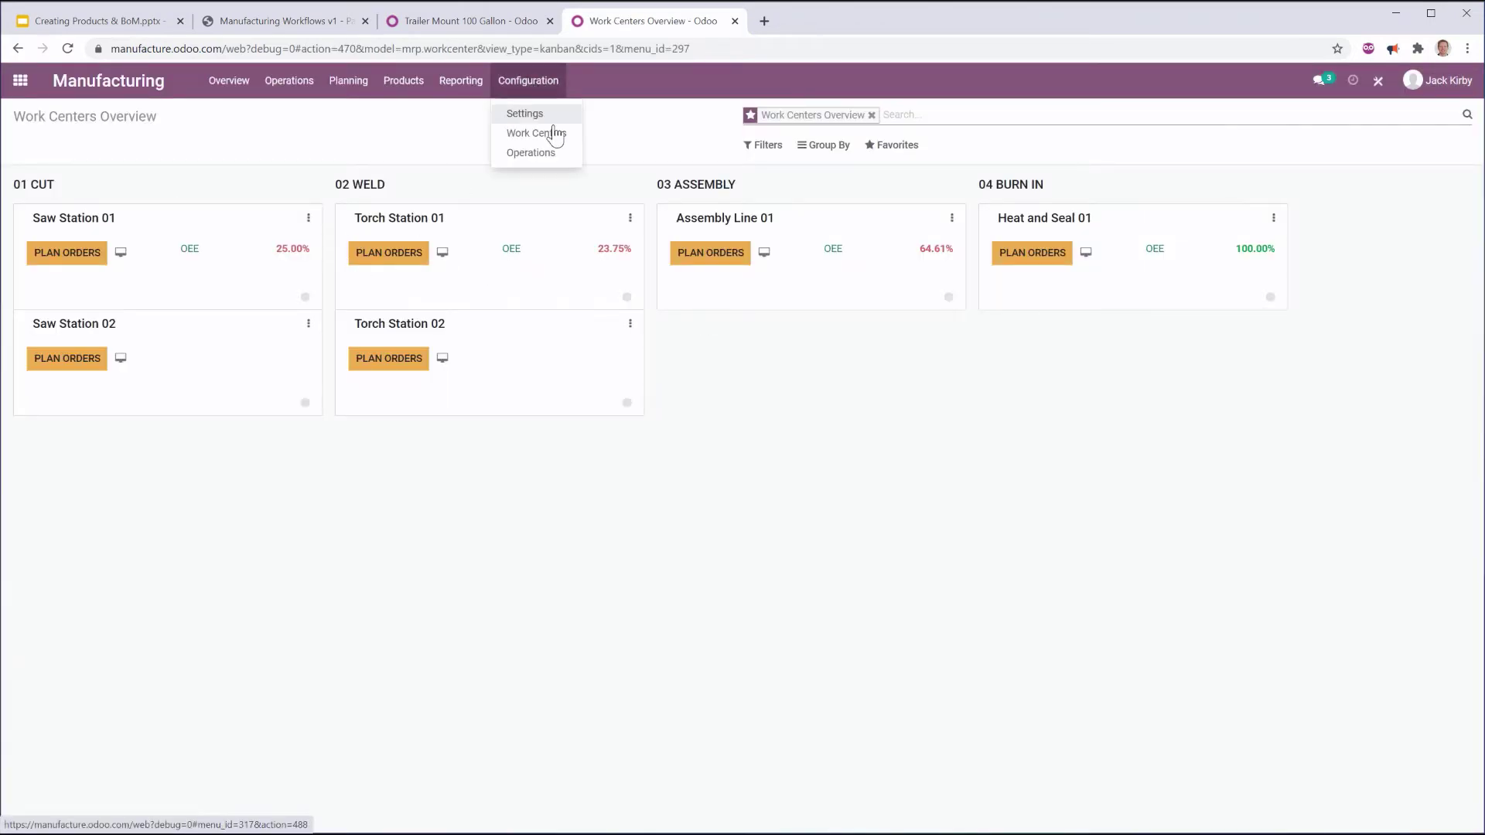
left_click(550, 133)
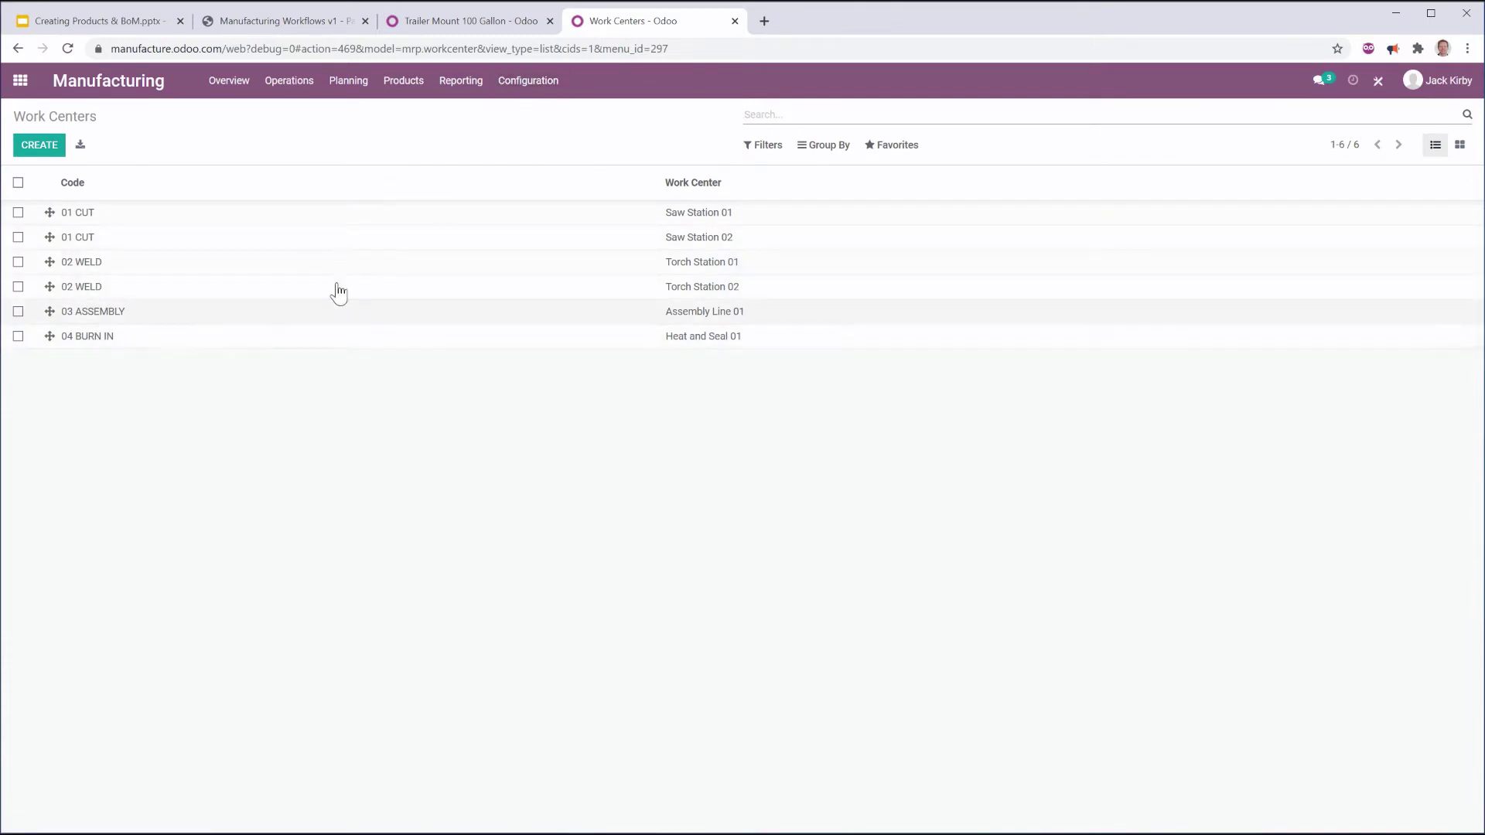
Review the Manufacturing operations list and the operations assigned to the Trailer Mount 100 Gallon bill of materials.
left_click(525, 102)
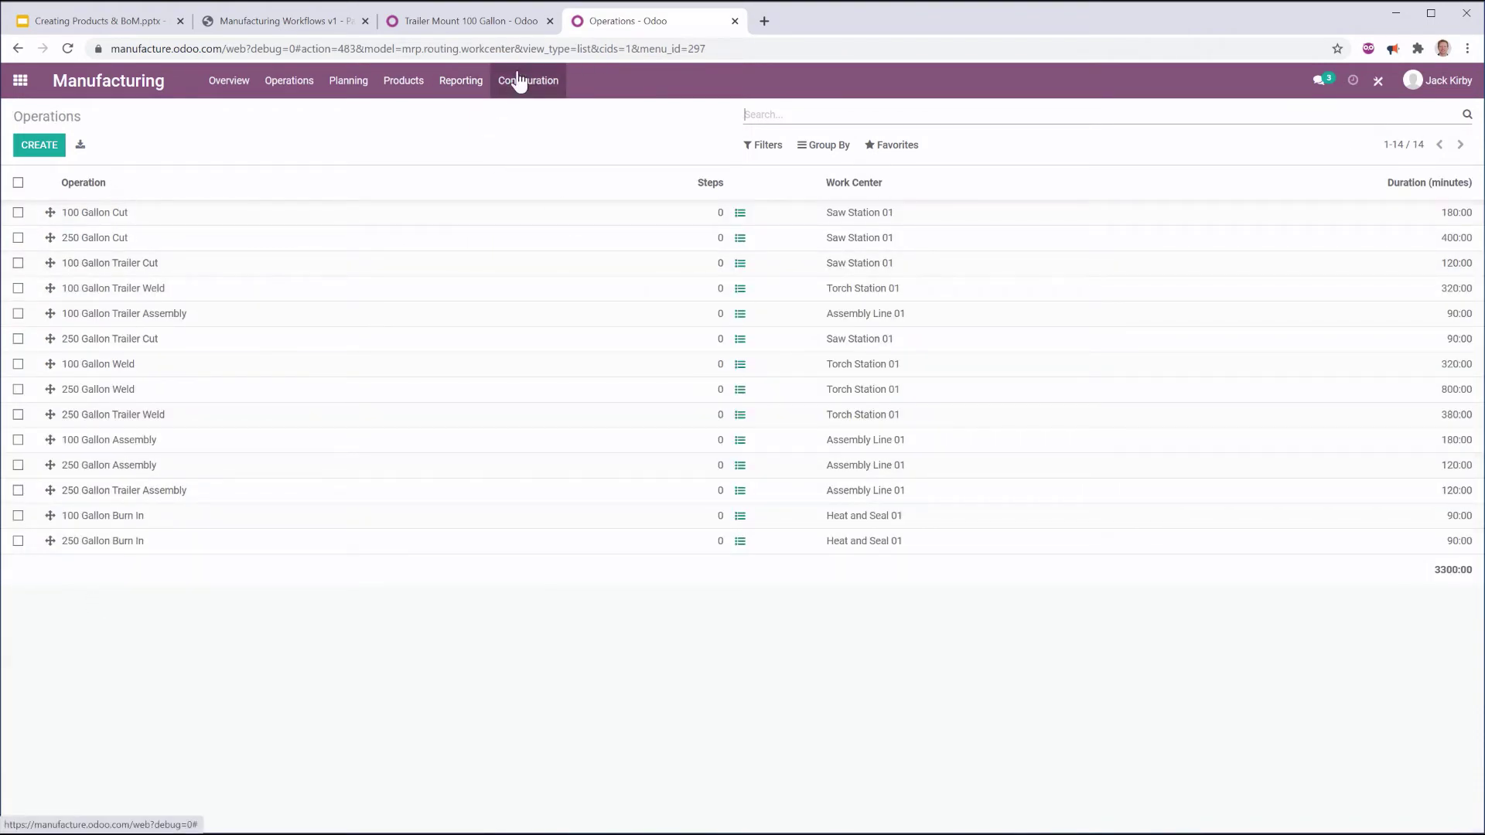
left_click(491, 17)
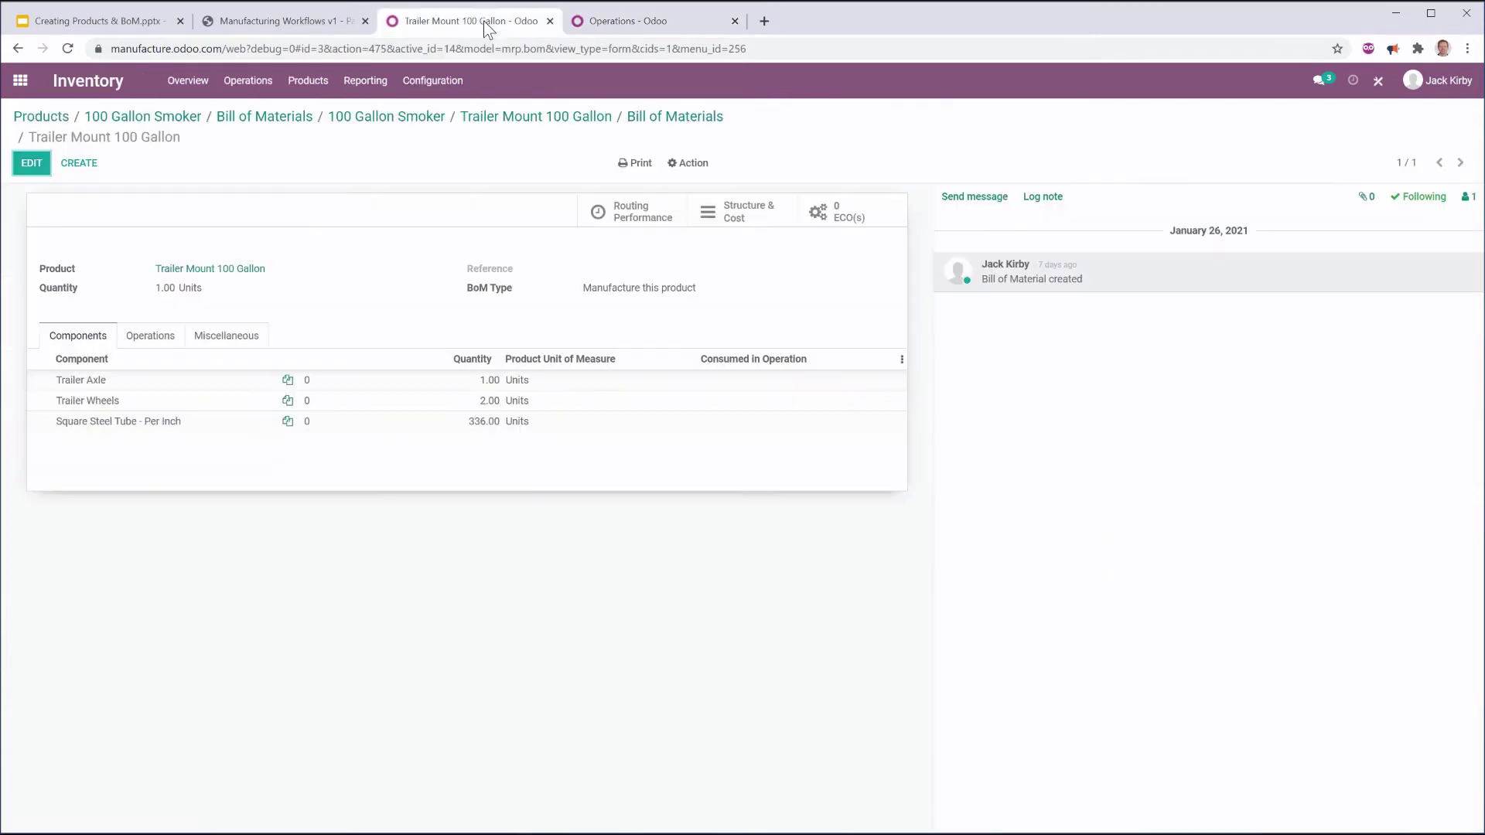
left_click(149, 336)
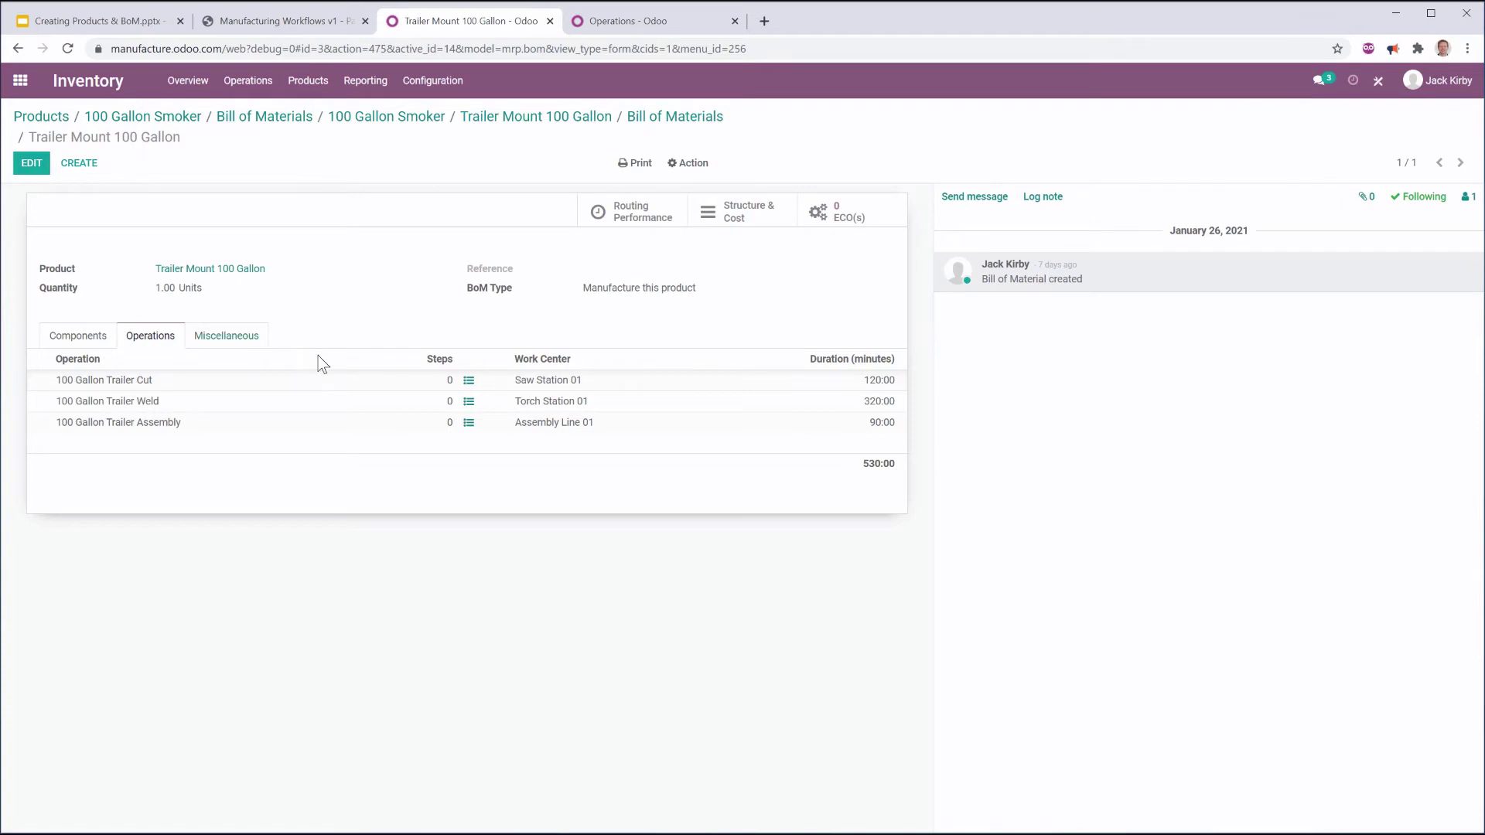
Return to the 100 Gallon Smoker, review its inventory routes and view their route diagram.
left_click(331, 24)
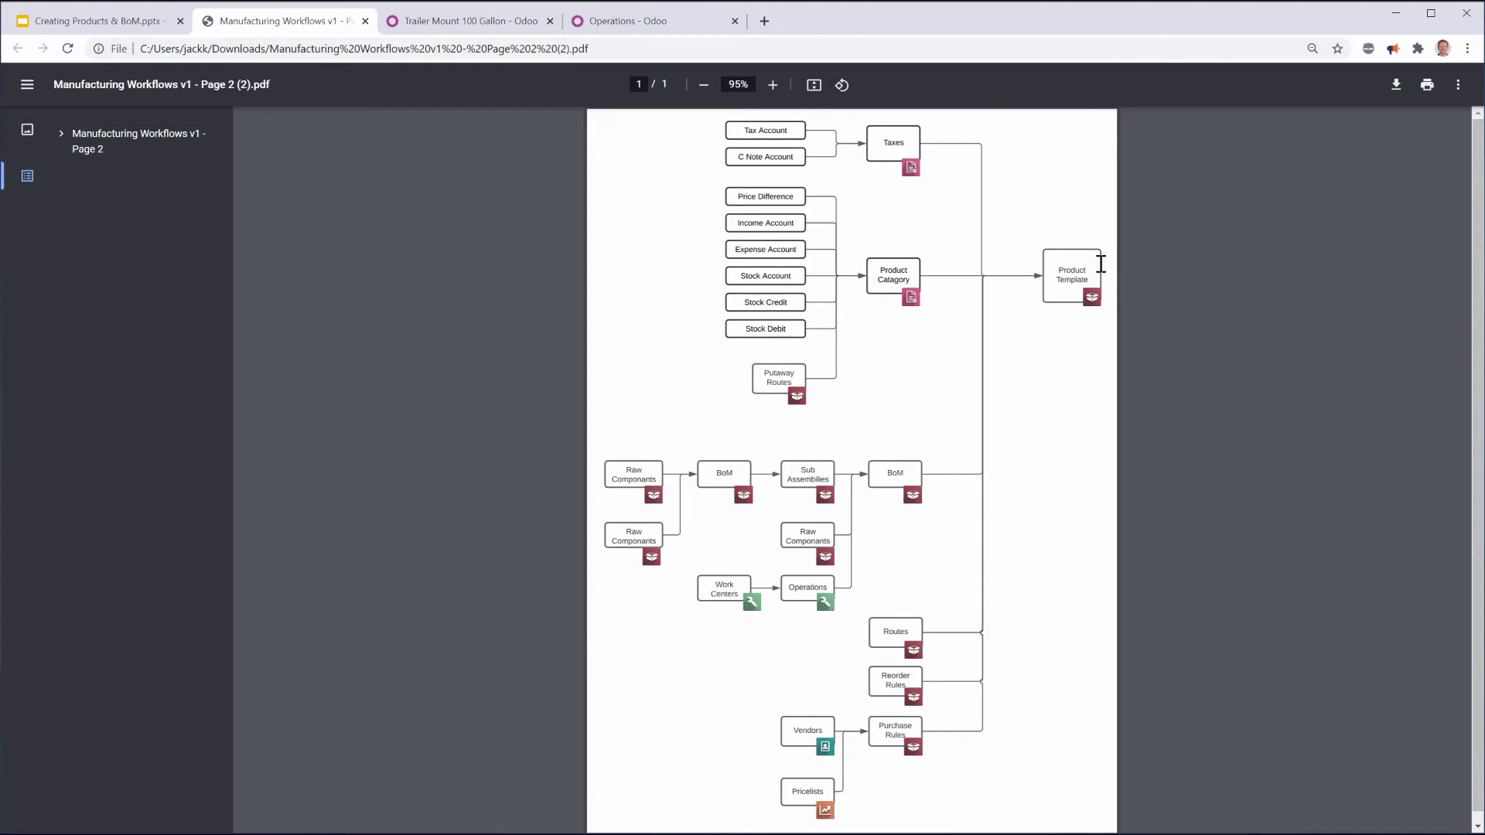
left_click(494, 20)
left_click(183, 117)
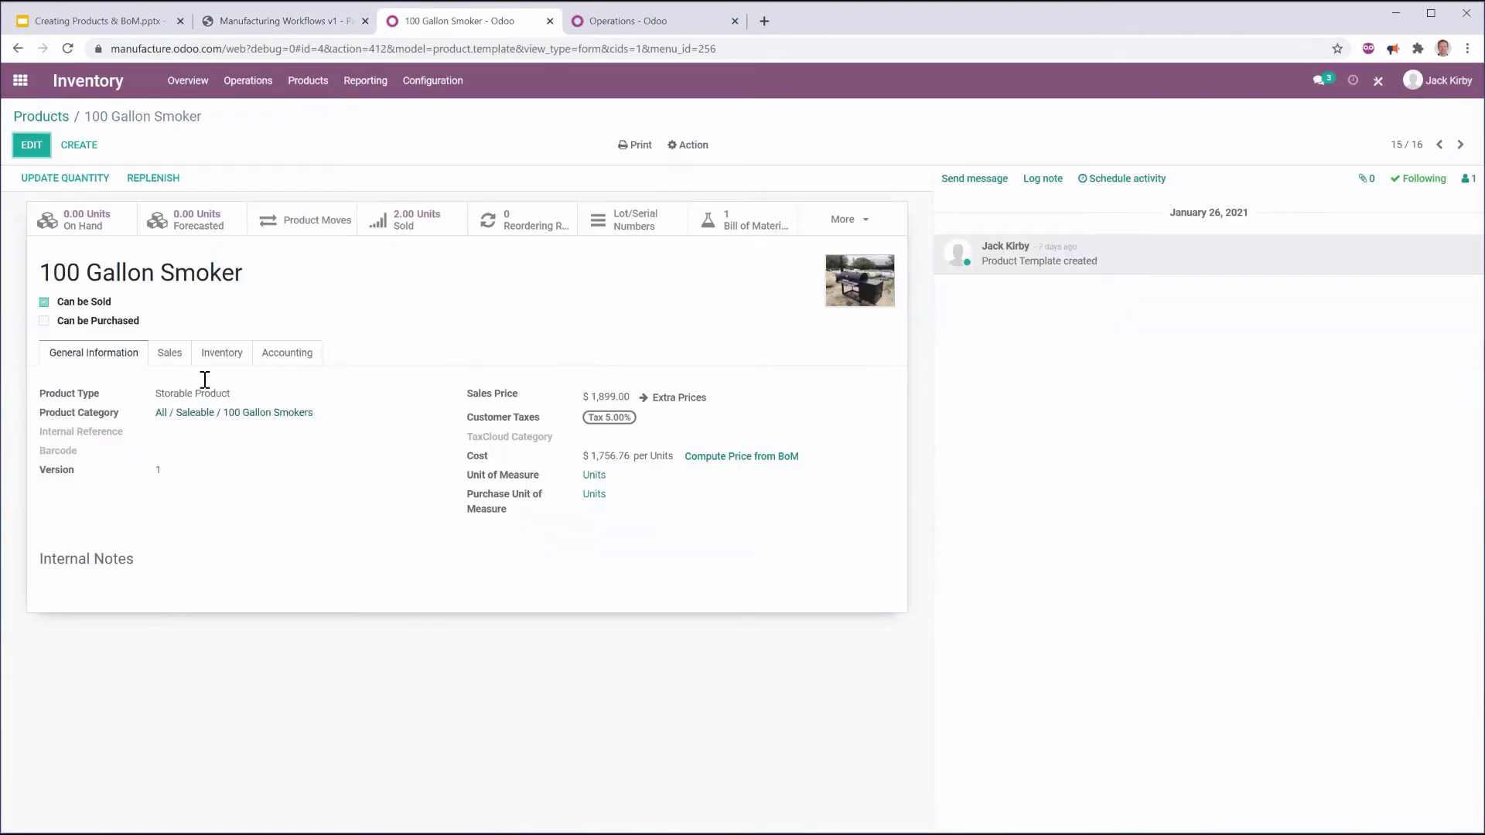
left_click(170, 353)
left_click(222, 352)
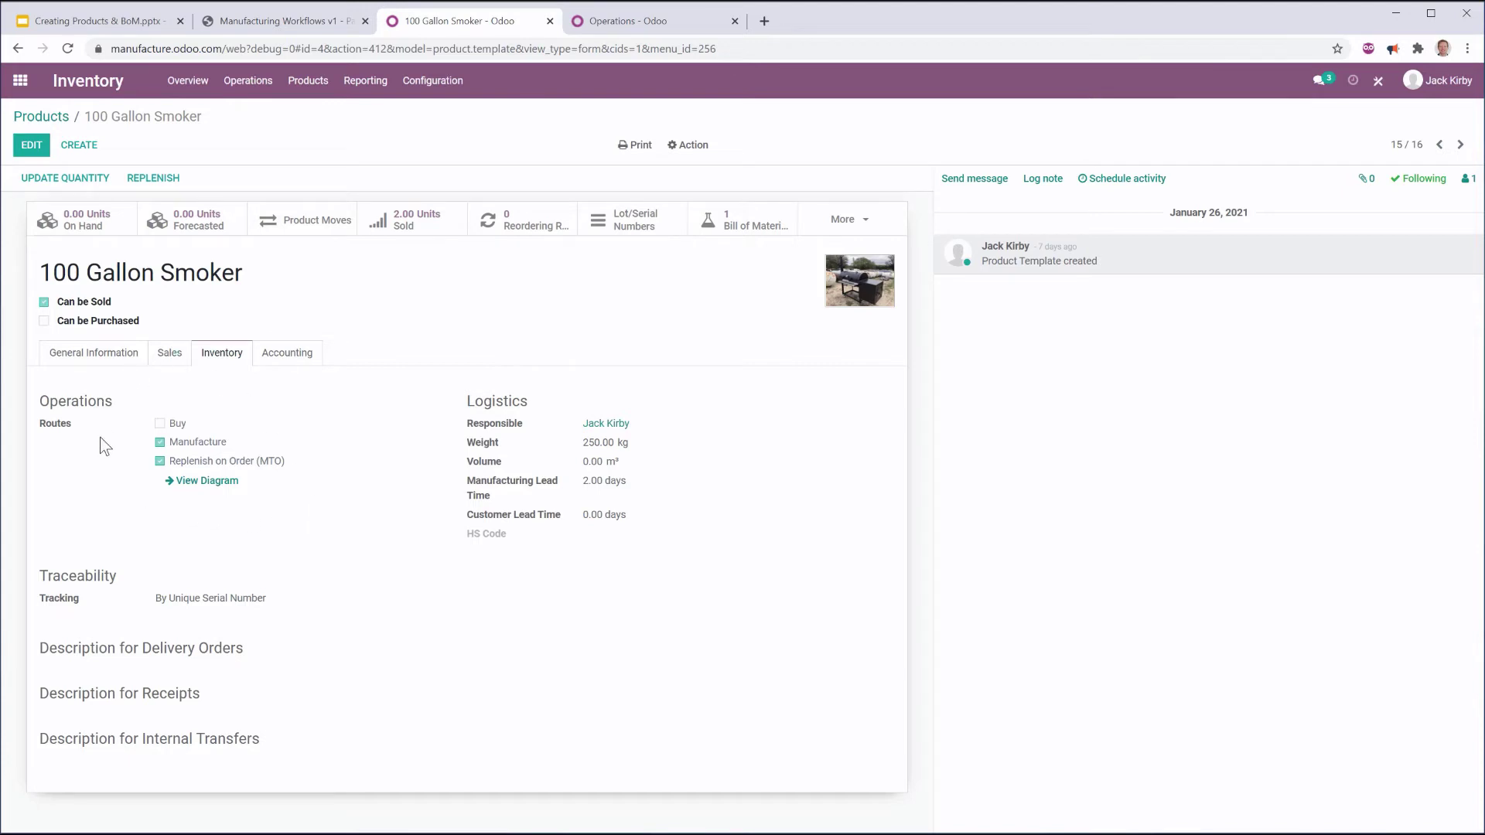
left_click(207, 482)
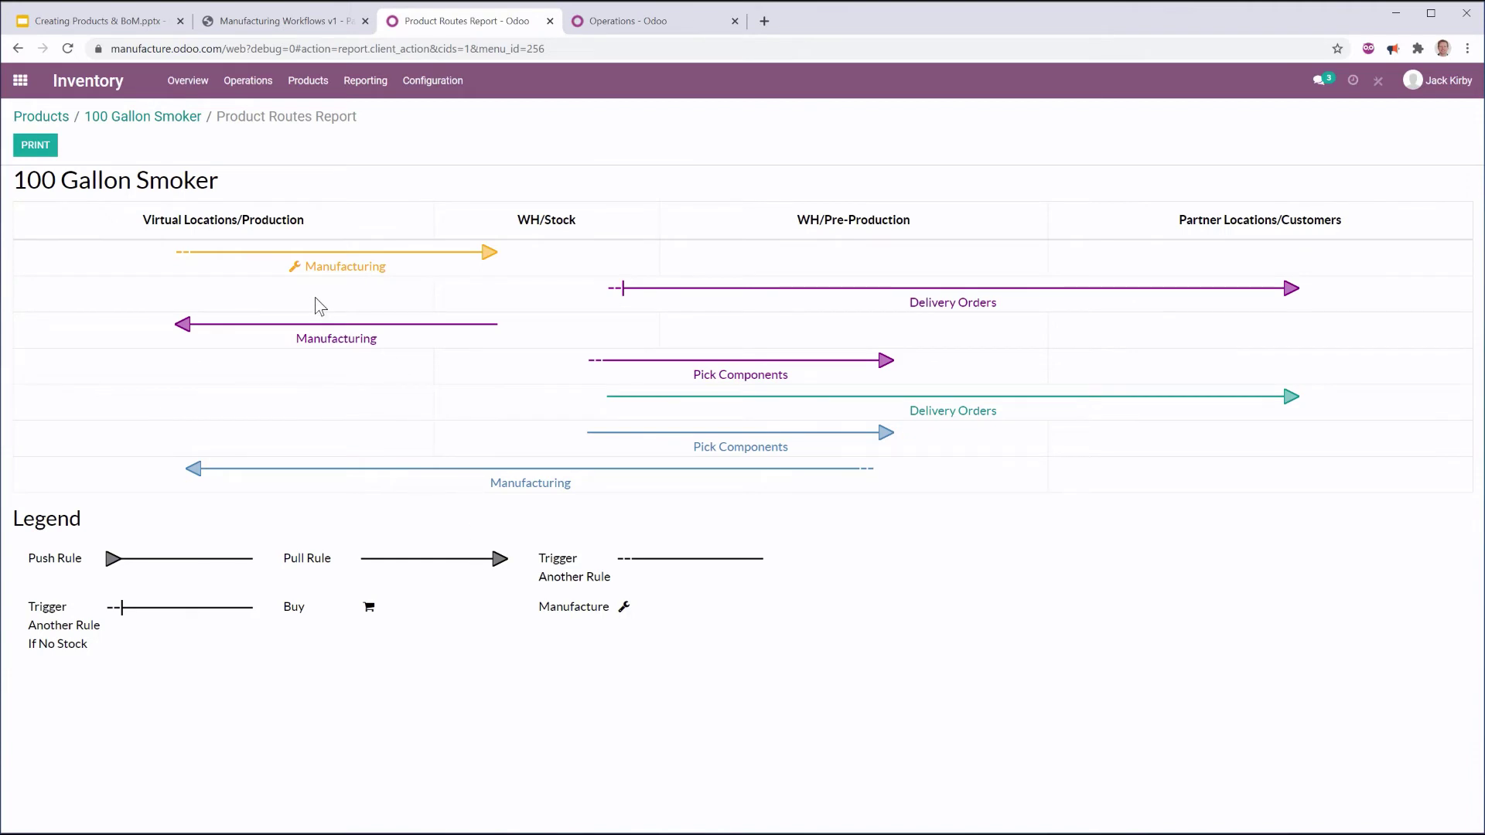
key("alt+Left")
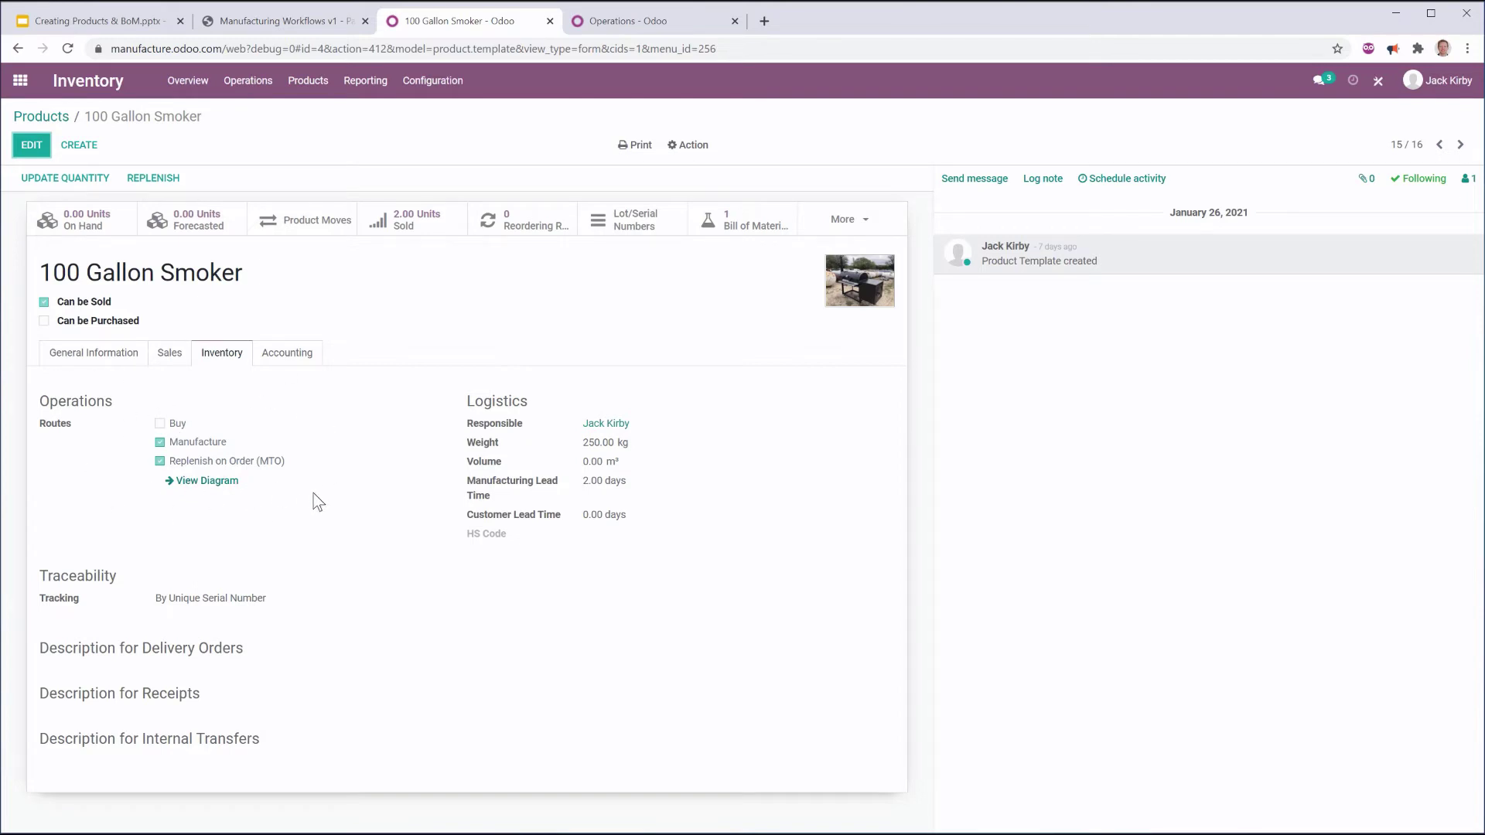
Open the Door Counter Weight product and review its routes and vendor pricing.
left_click(40, 116)
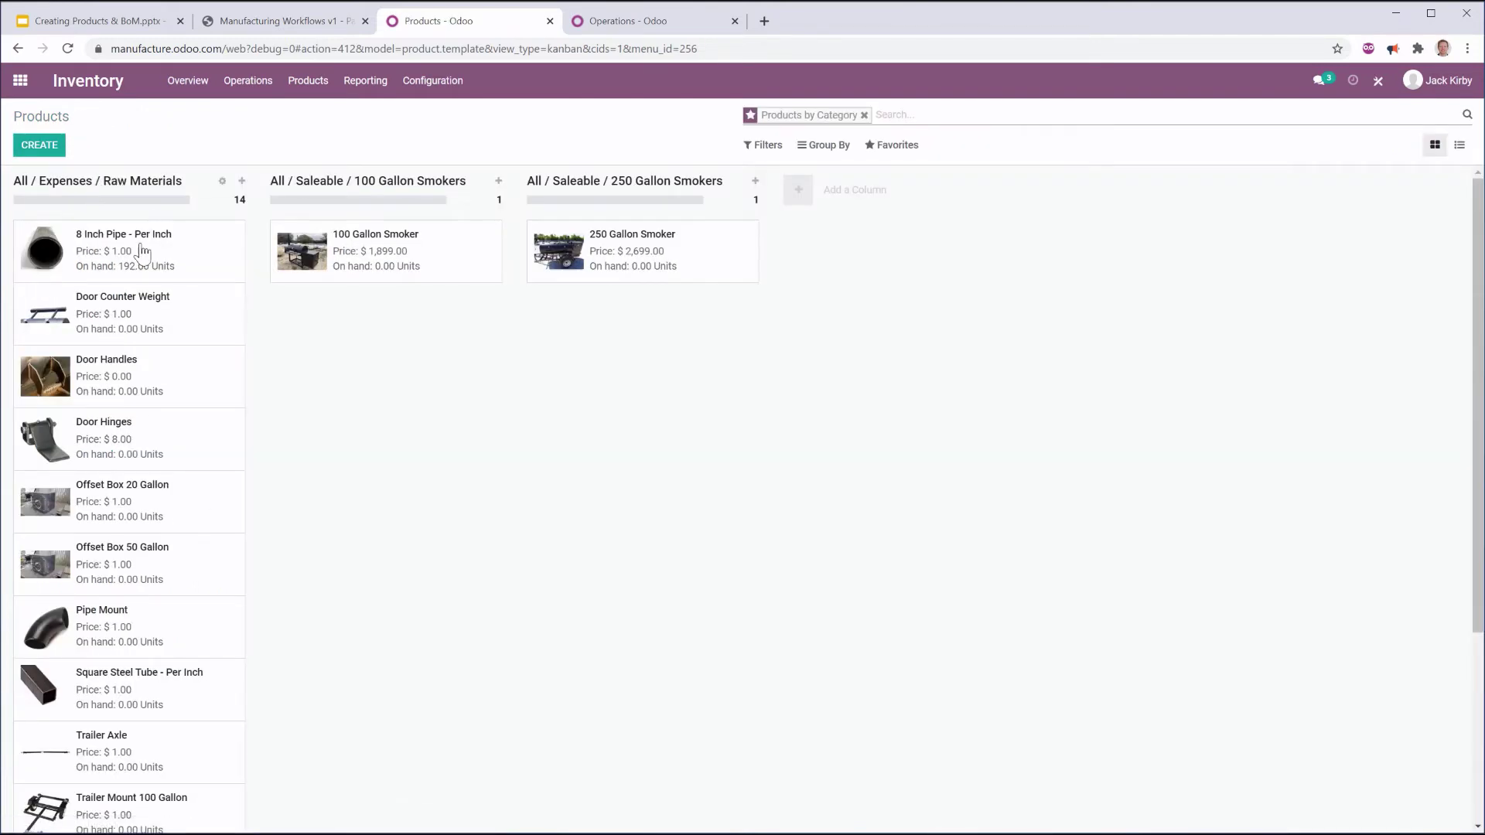
left_click(125, 317)
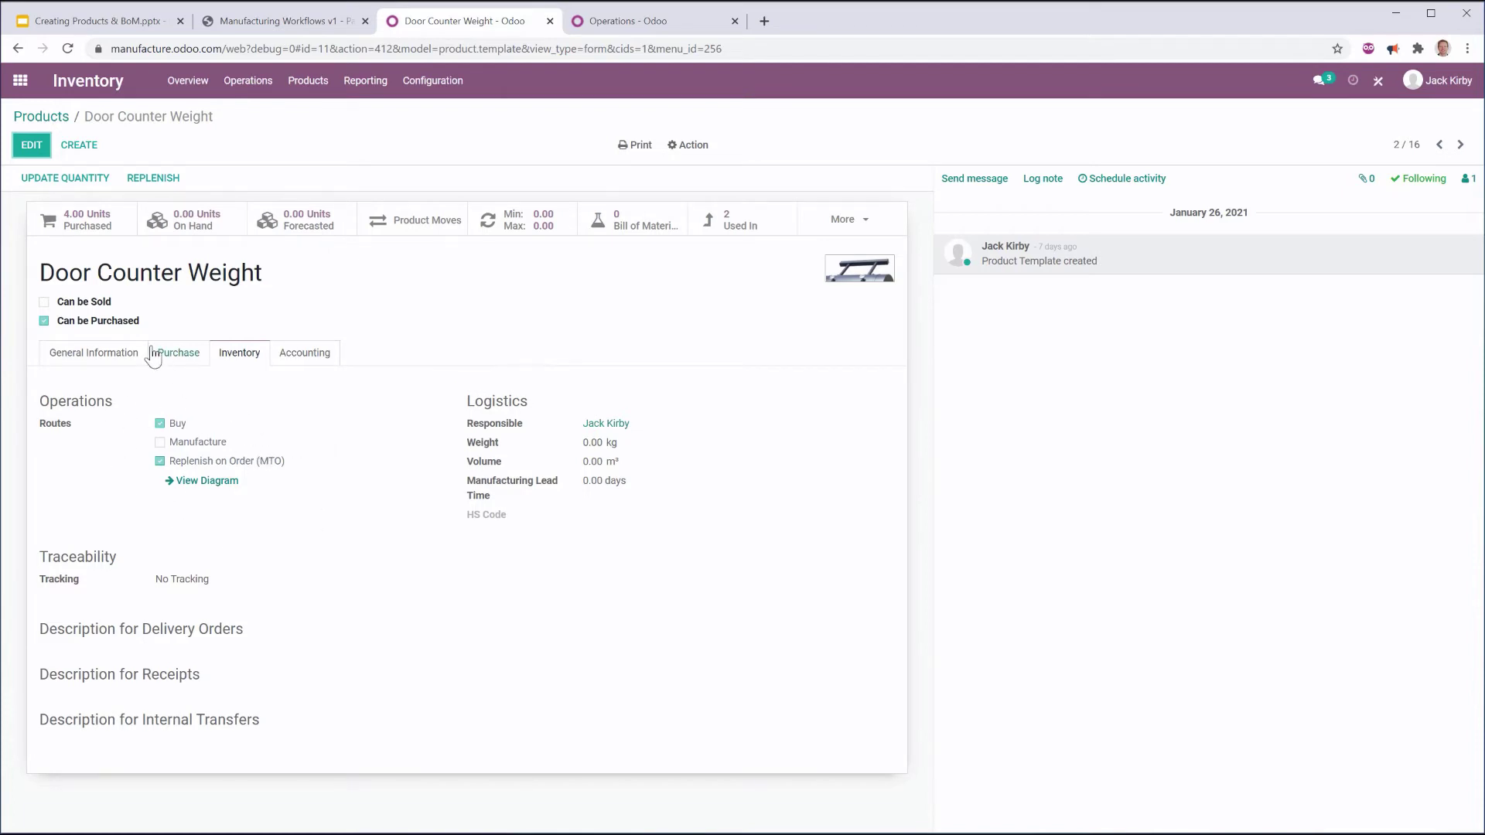
left_click(179, 353)
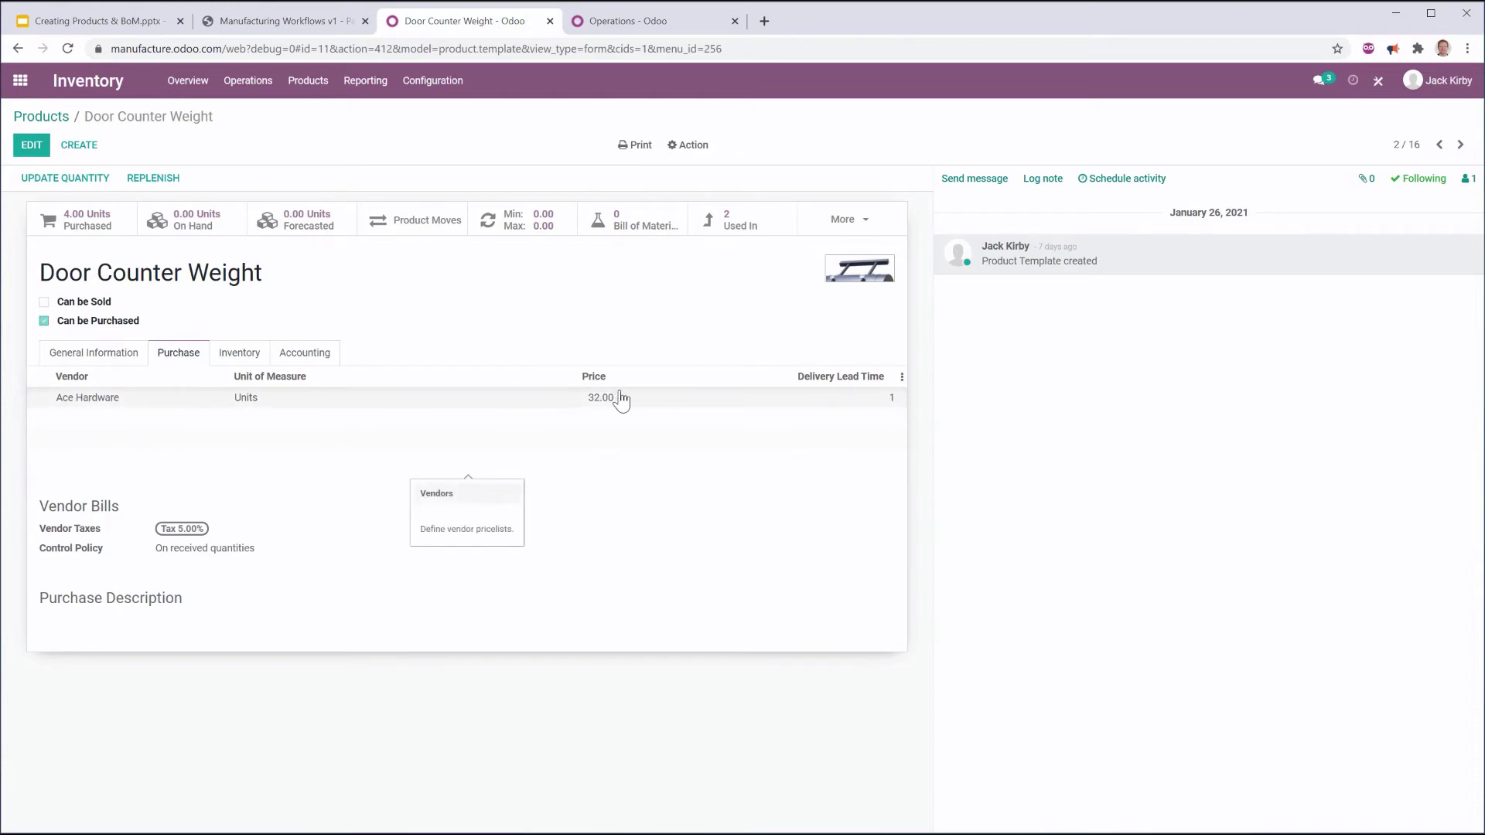
Check the workflow diagram for purchase rules and open the Door Counter Weight's reordering rules.
left_click(306, 22)
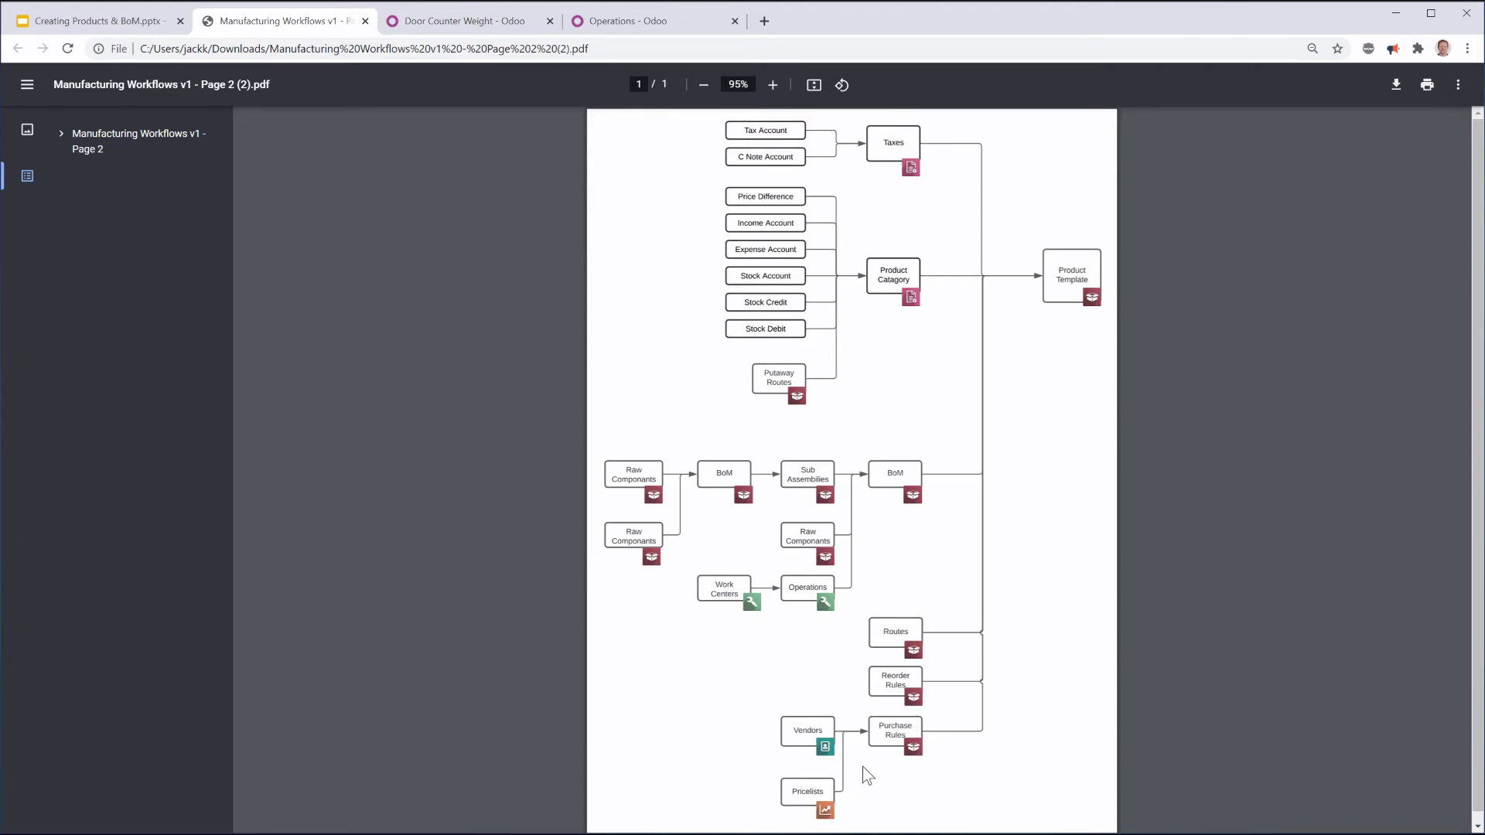
left_click(477, 25)
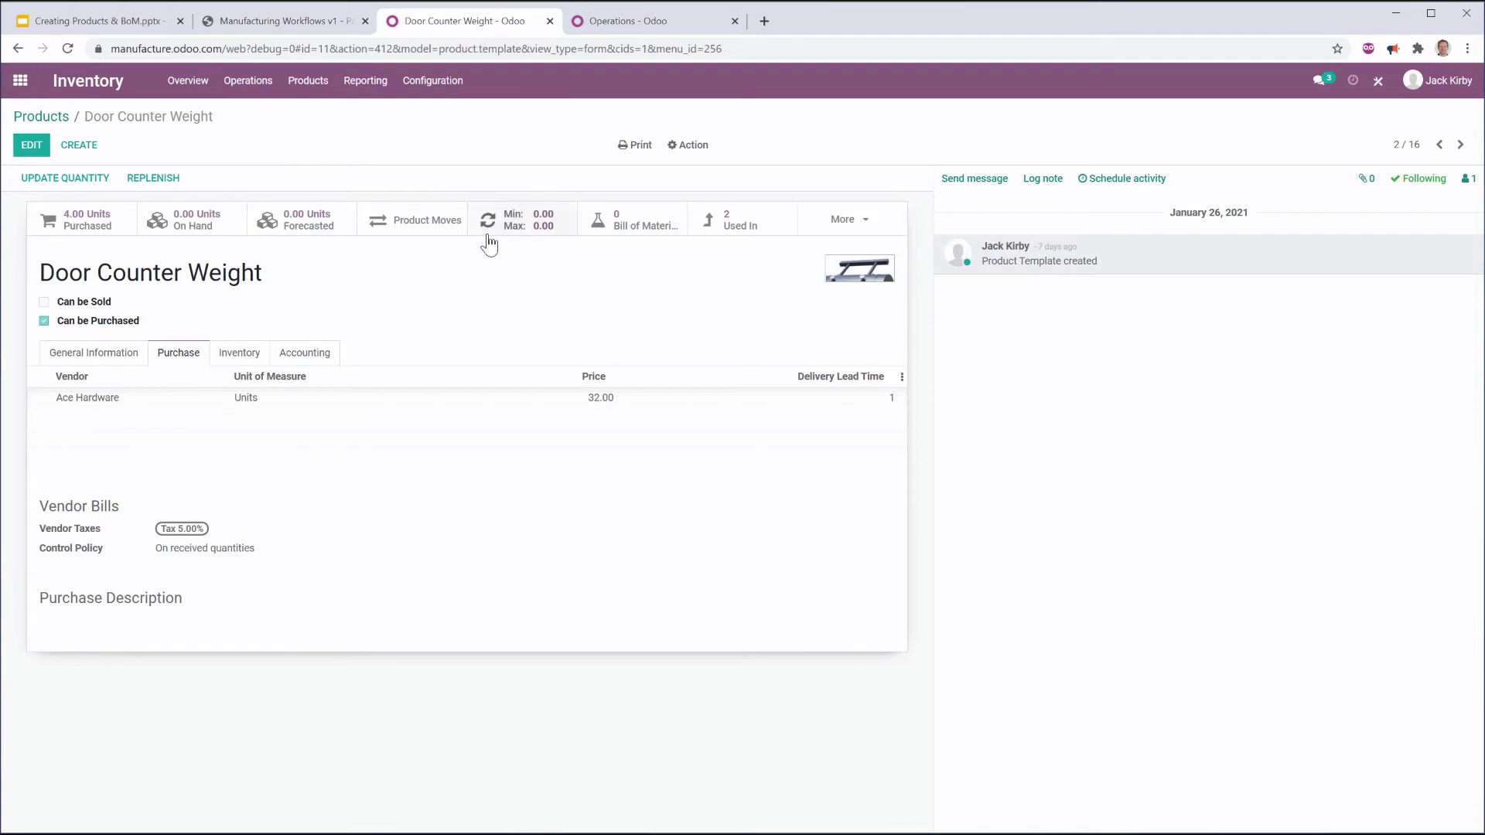
left_click(510, 225)
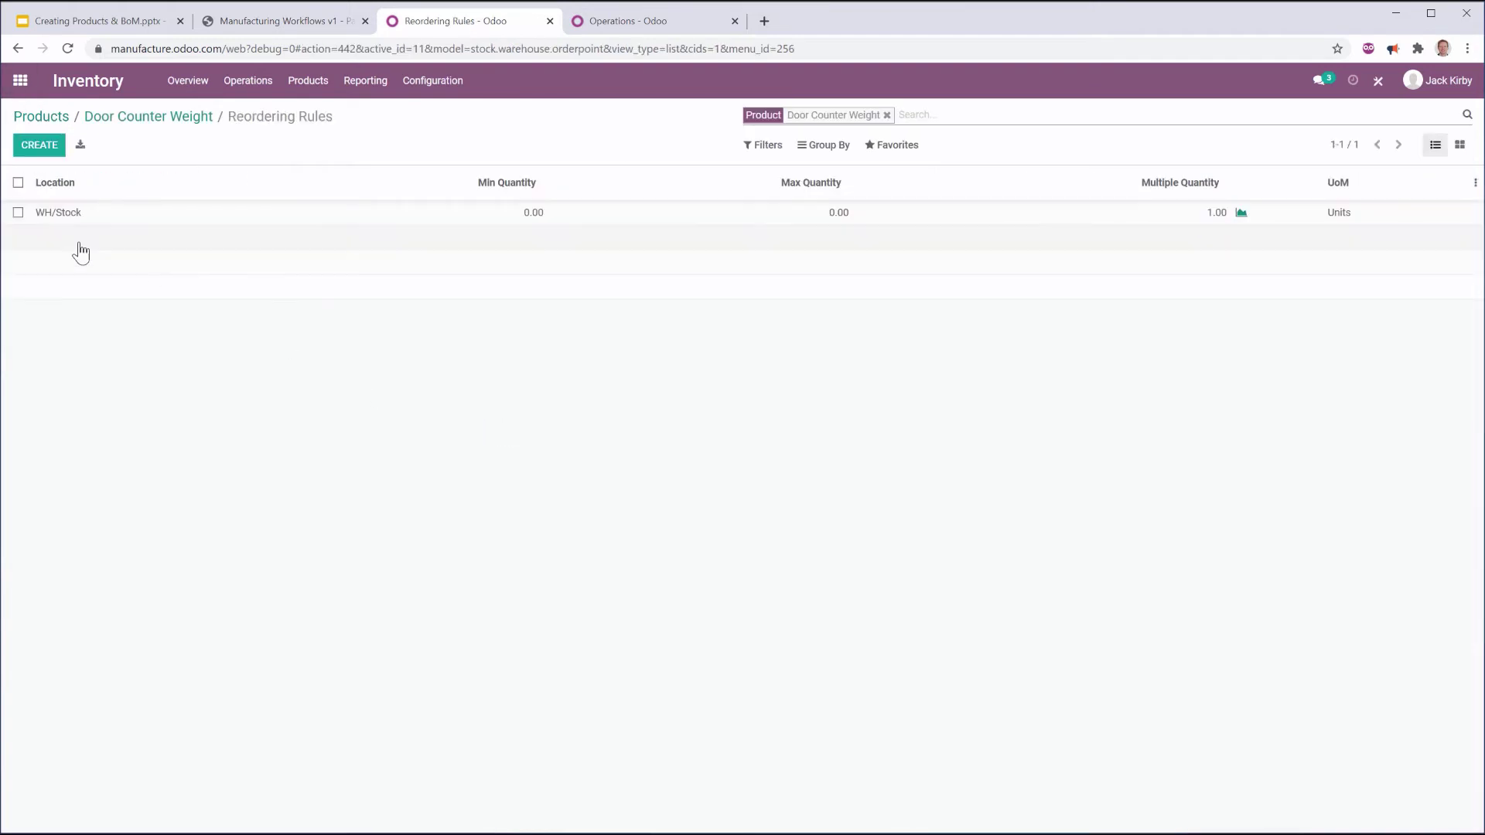
Set the Door Counter Weight's WH/Stock reordering rule to a minimum of 10, a maximum of 50 and a multiple quantity of 10.
left_click(54, 217)
left_click(474, 358)
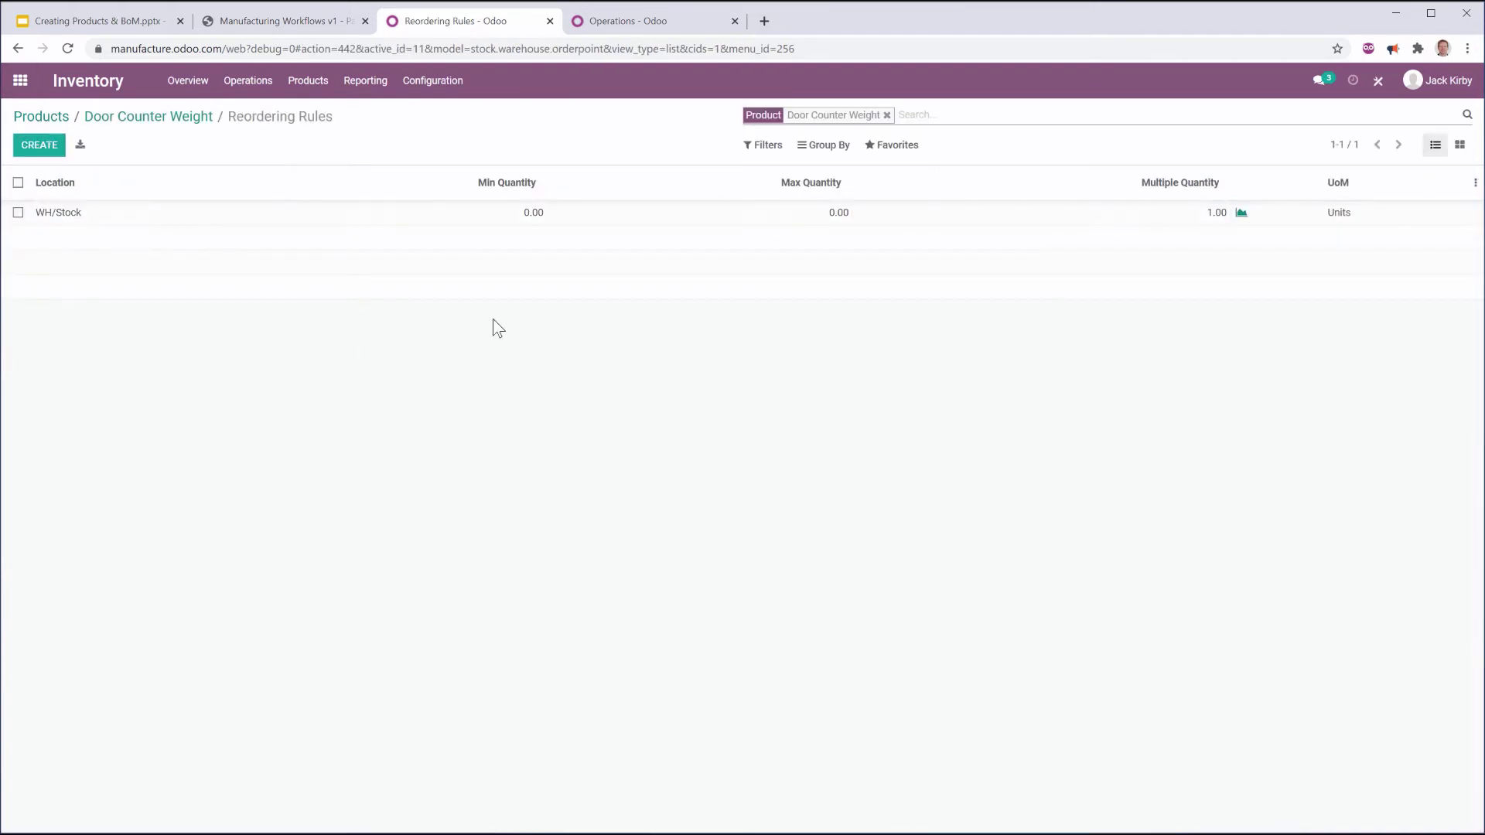
left_click(523, 212)
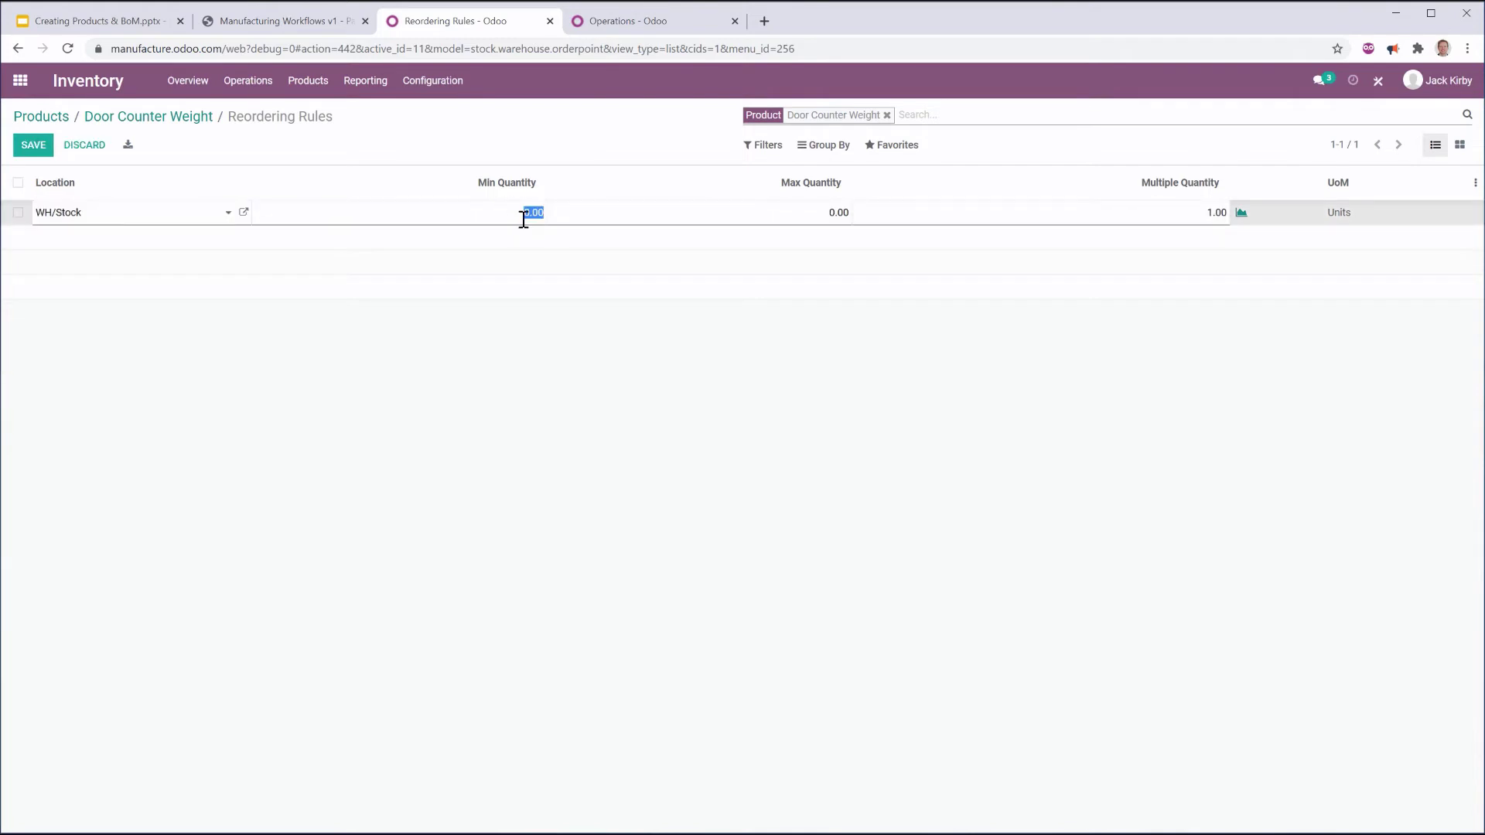
type("10")
left_click(718, 417)
left_click(772, 216)
type("50")
left_click(1159, 222)
type("10")
left_click(1038, 421)
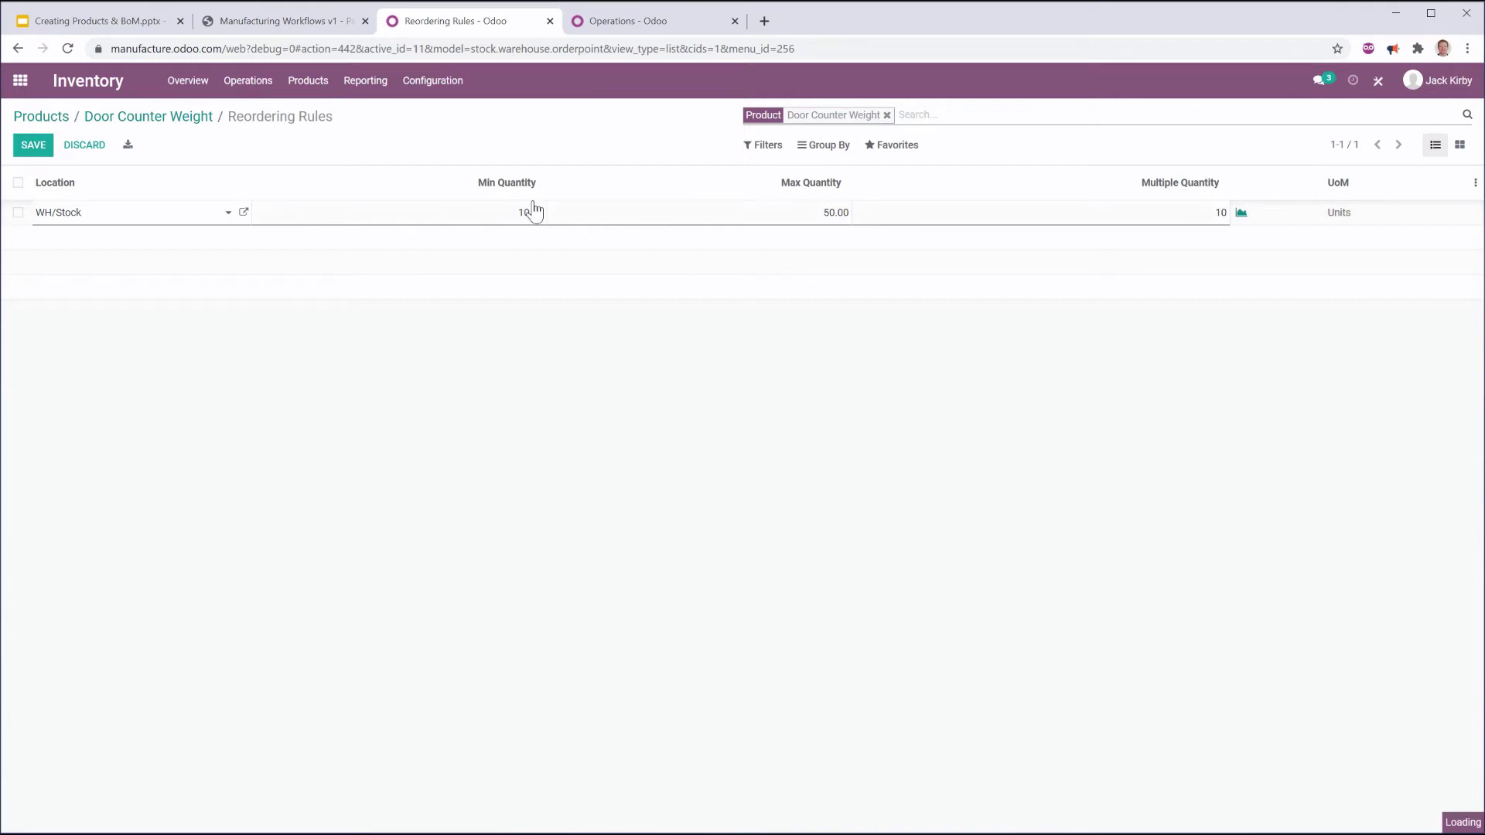
Return to the Door Counter Weight product and show the Vendor Product Code and Quantity columns in its vendor pricelist.
left_click(152, 116)
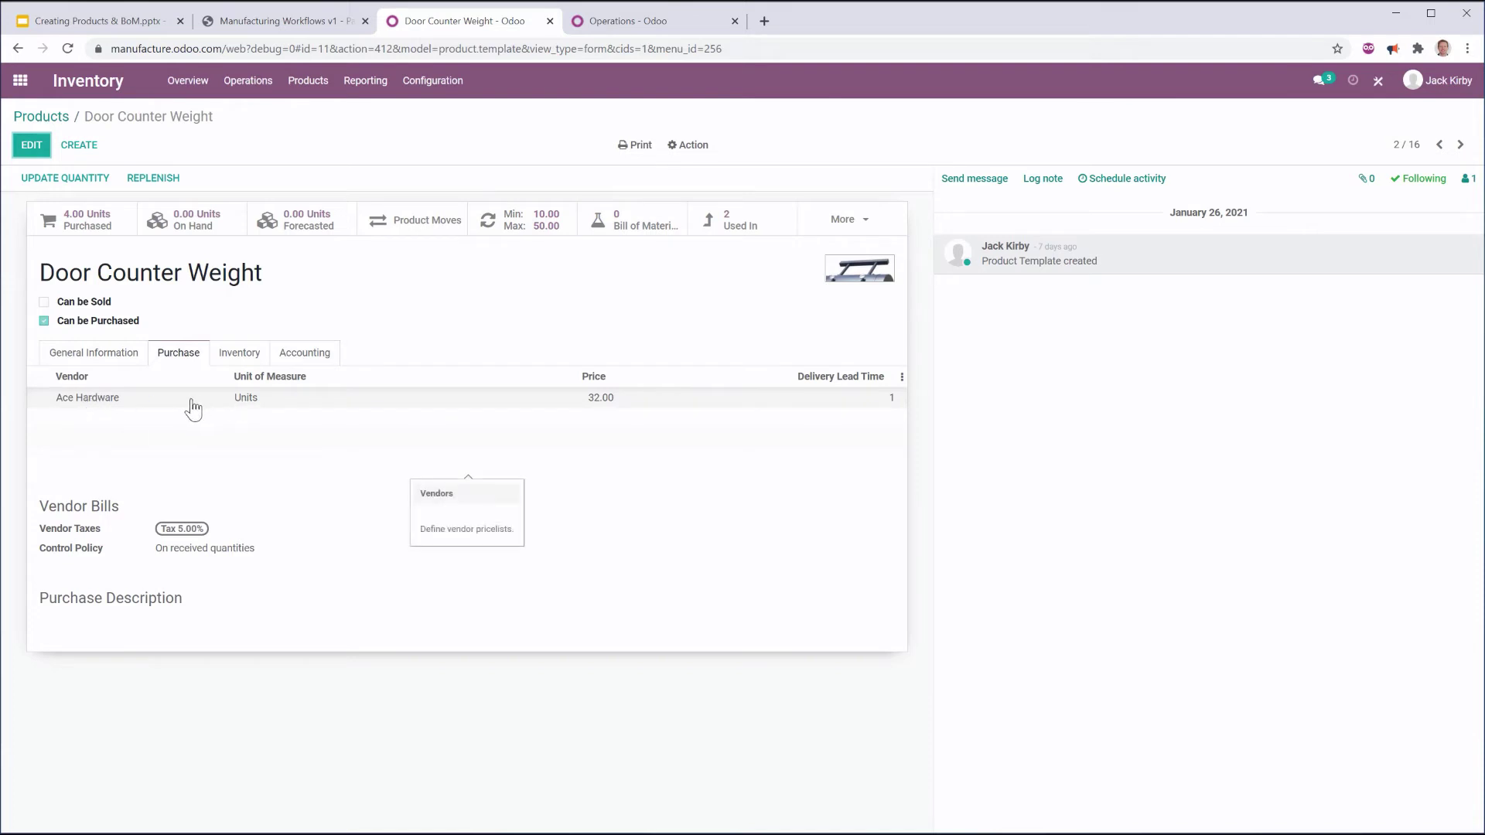
left_click(903, 378)
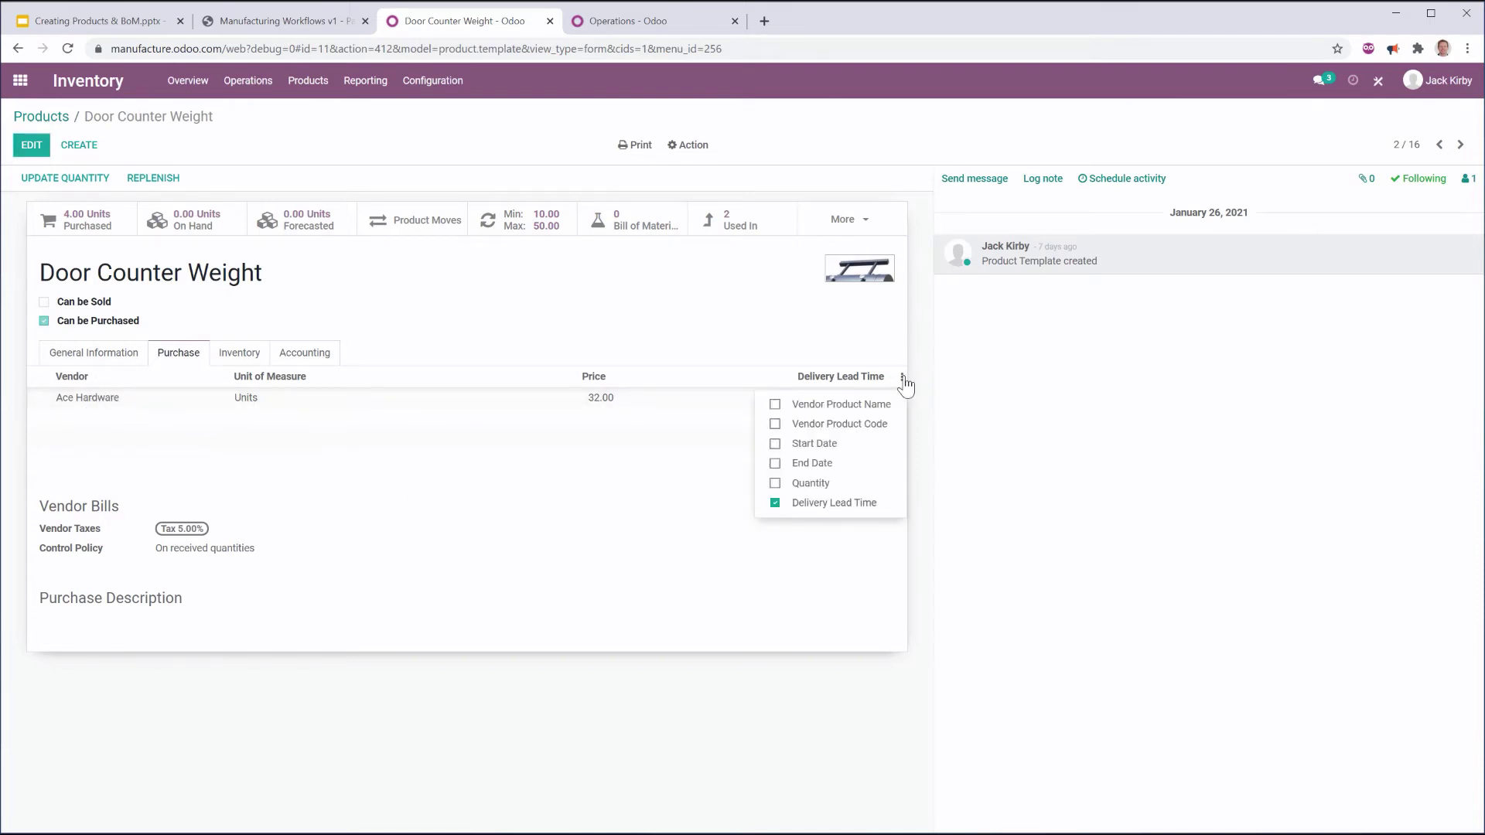
left_click(773, 417)
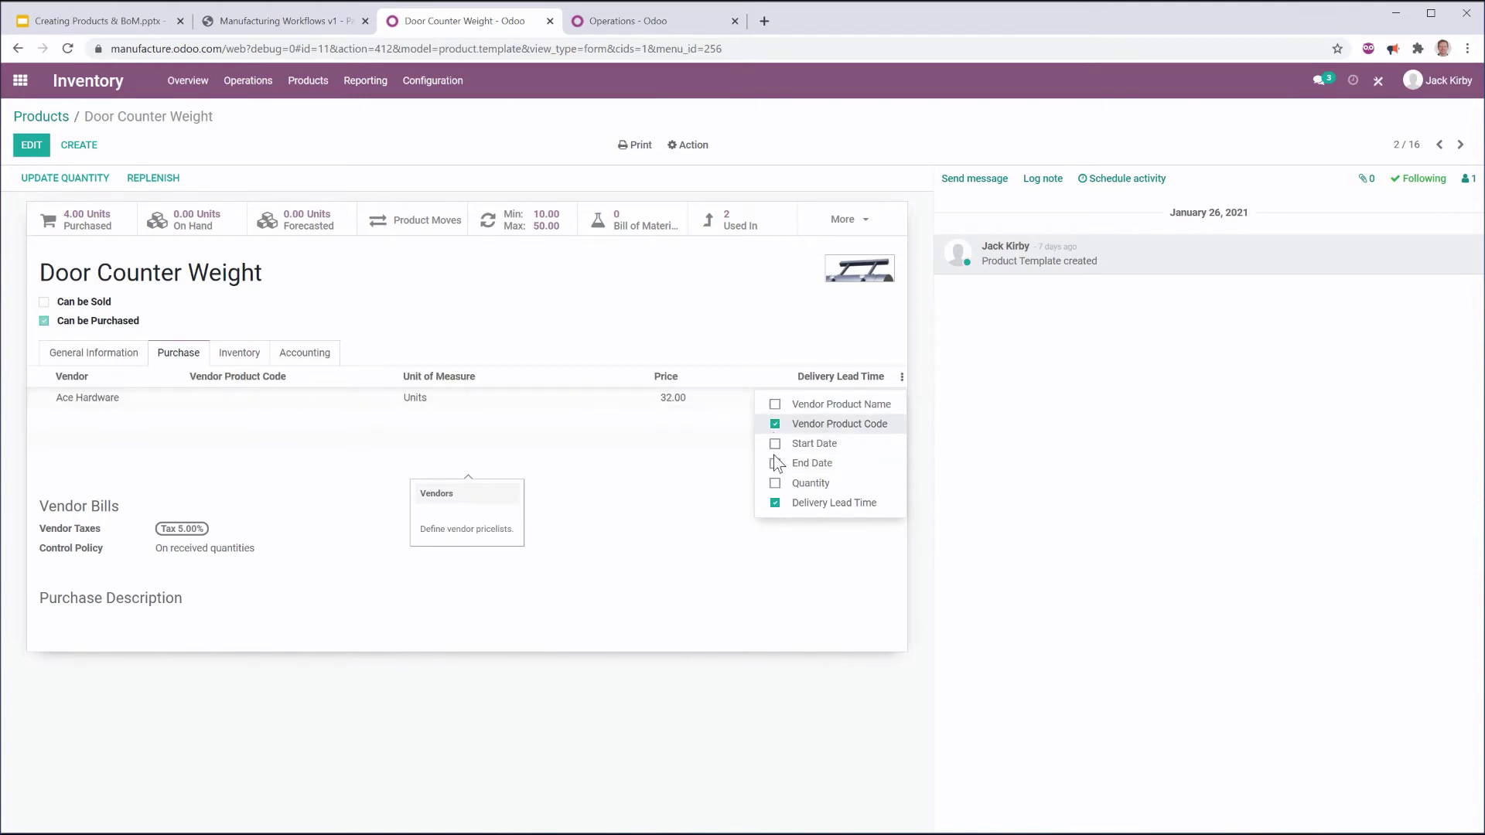
left_click(775, 482)
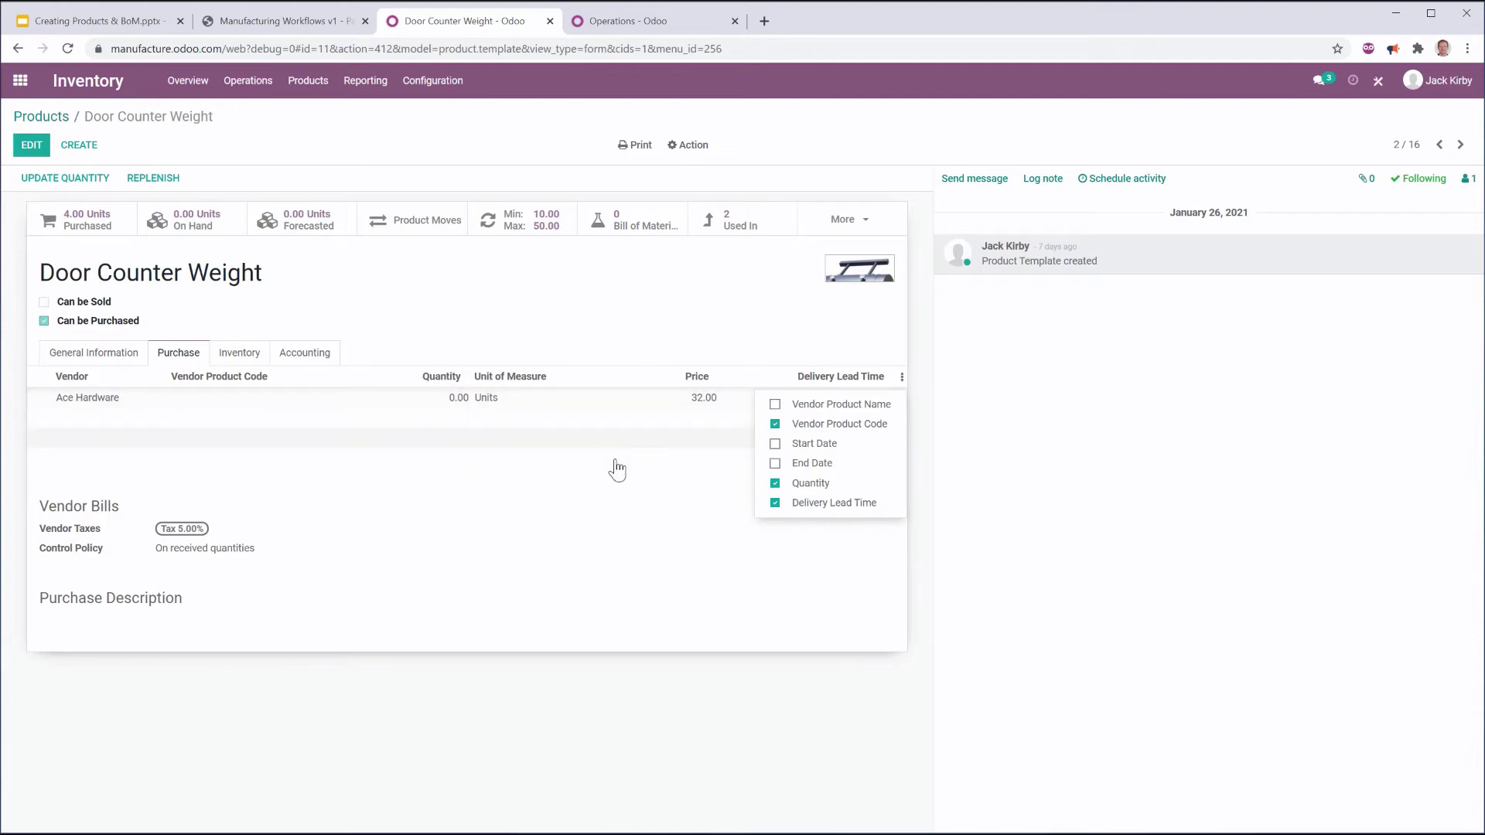
left_click(1107, 510)
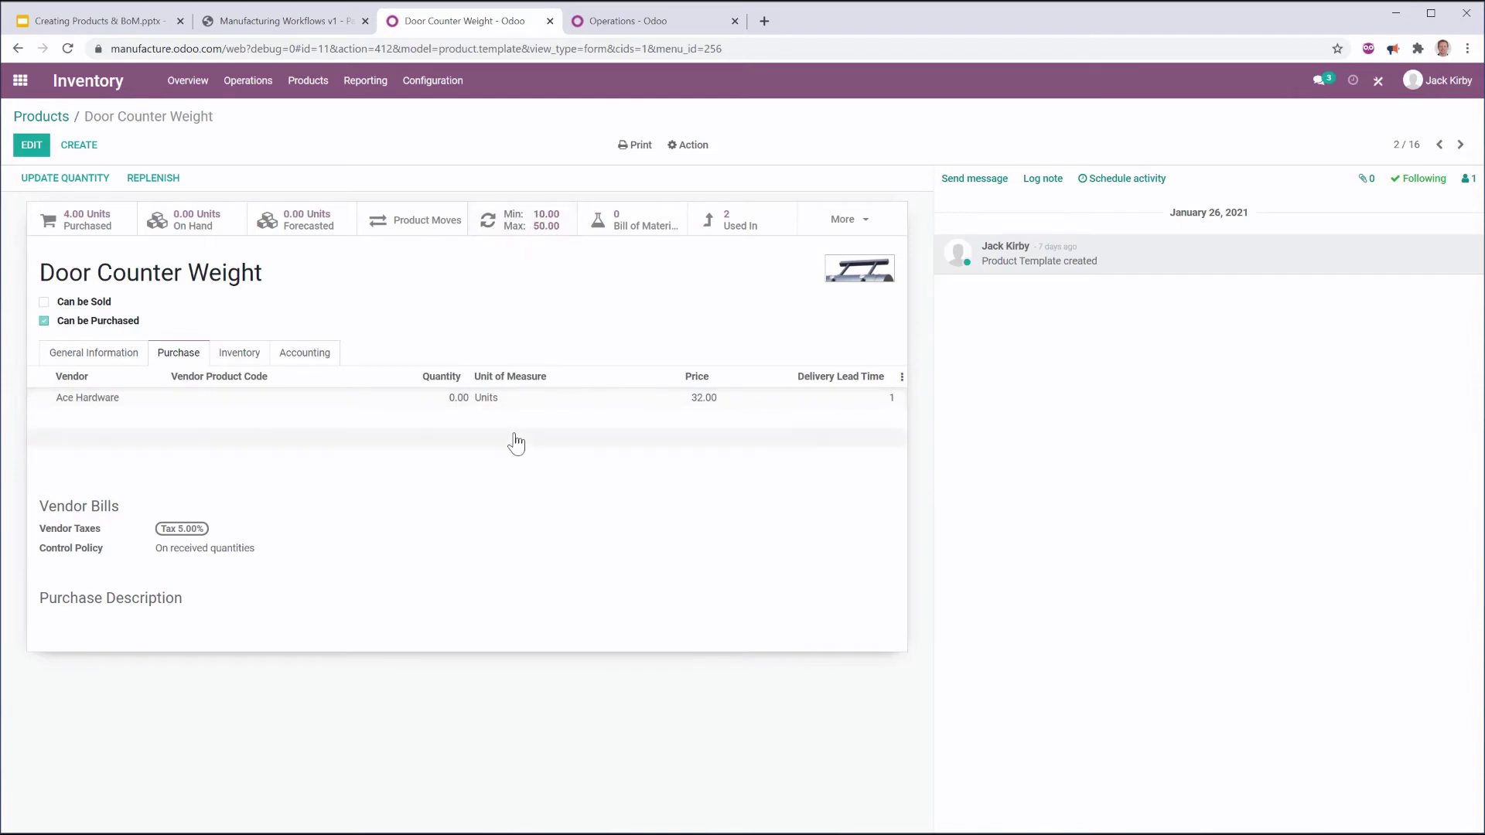
Check the vendors and pricelists branch of the manufacturing workflow diagram, and return to the Products overview in Odoo.
left_click(268, 23)
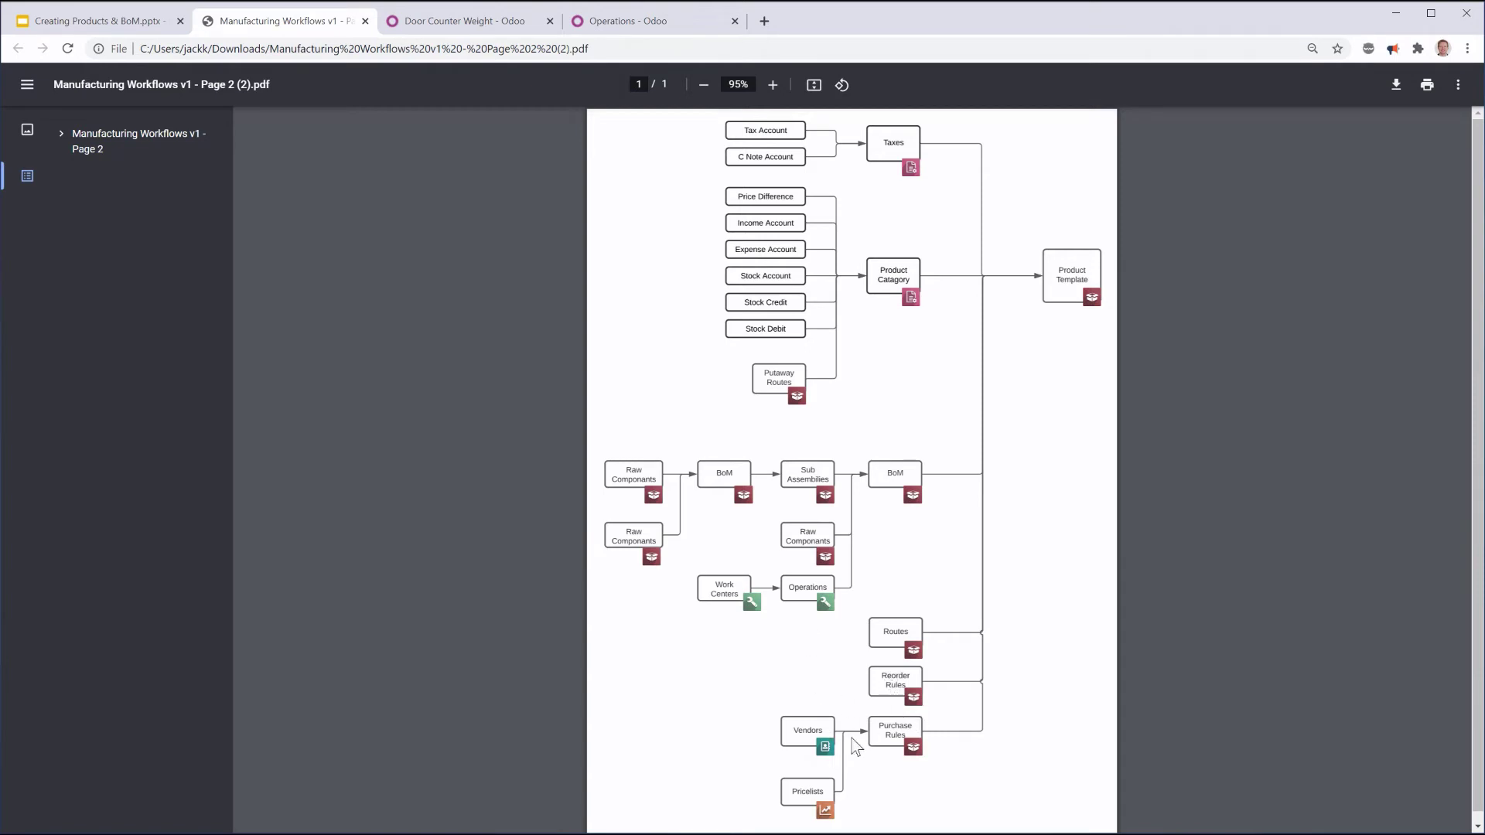
left_click(451, 21)
left_click(41, 116)
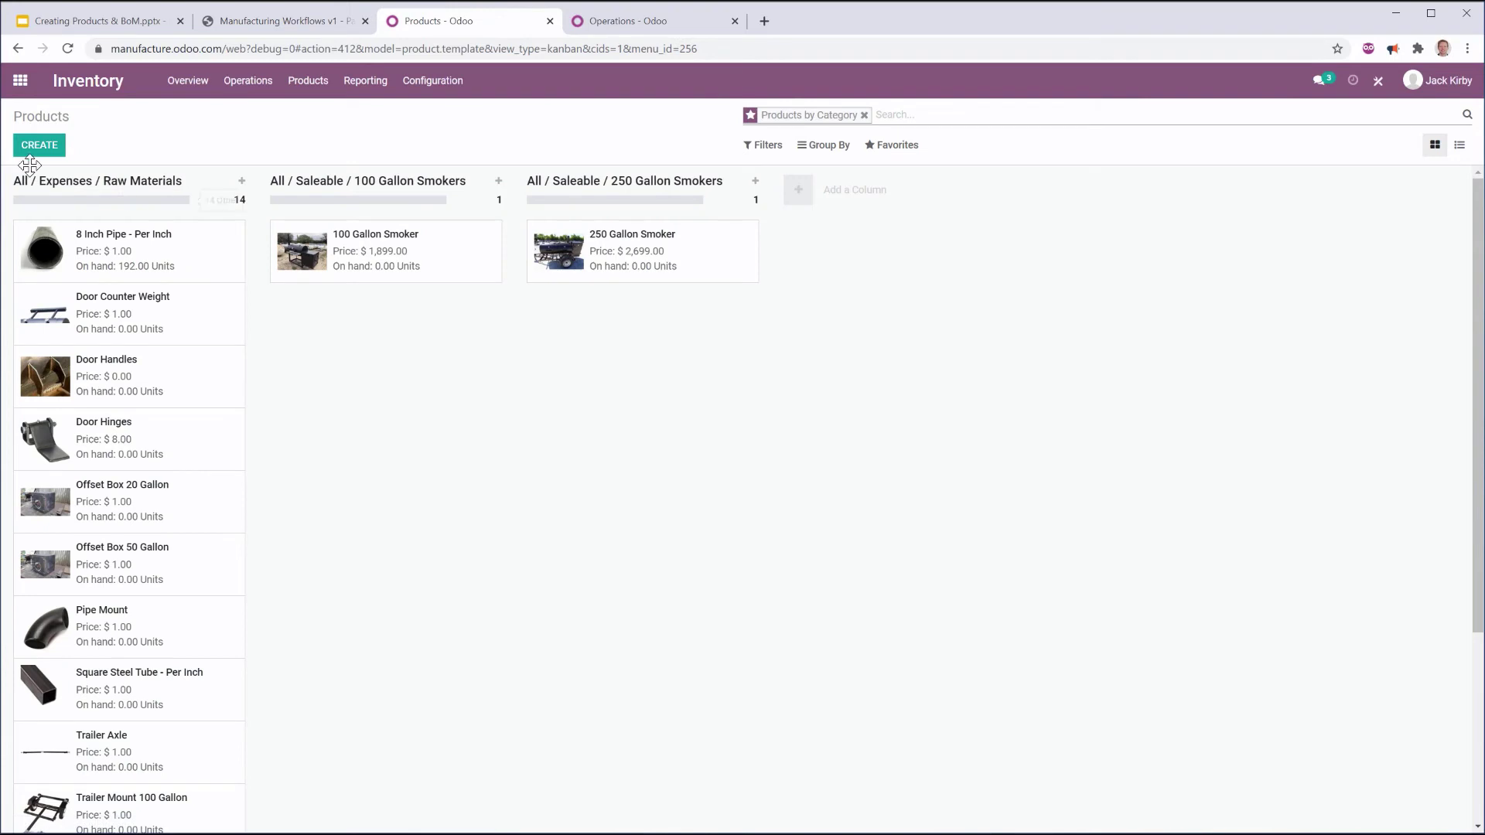
Create a new product named "100 Gallon Max Smoker" that can be sold but not purchased.
left_click(53, 145)
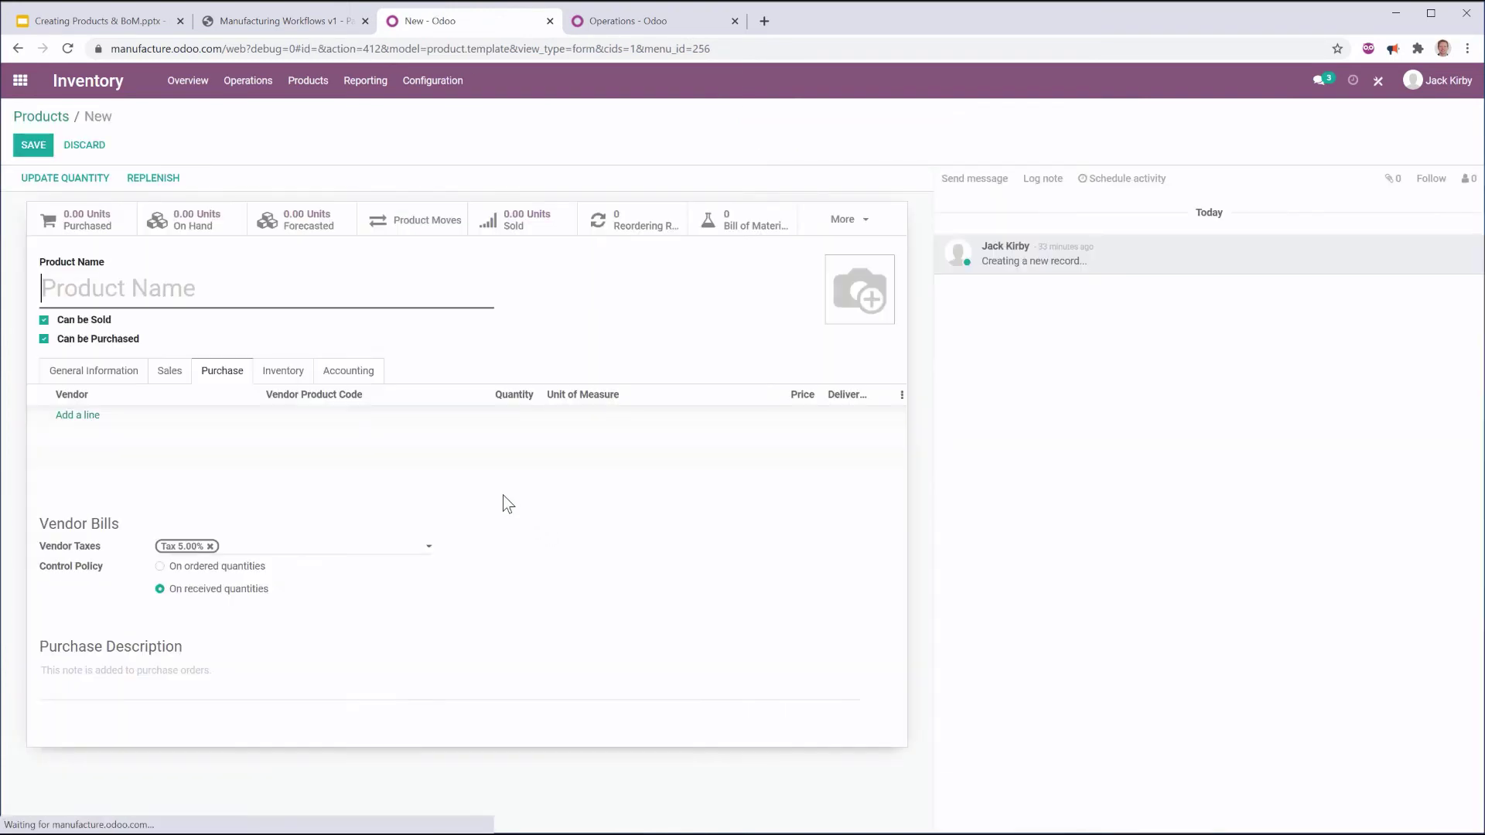
type("100 Gal")
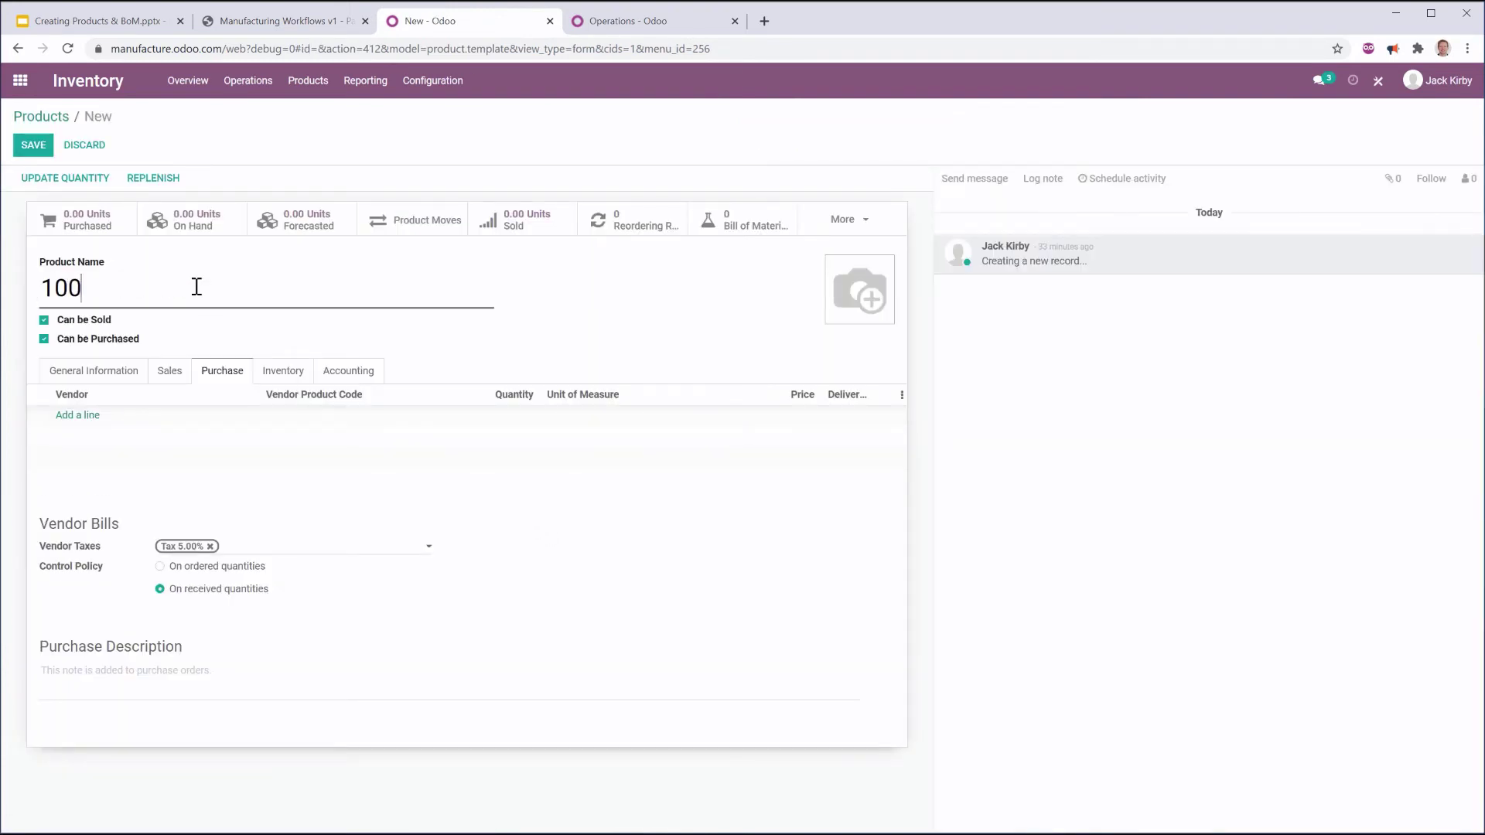
type("lon Max S")
type("moker")
left_click(44, 320)
left_click(45, 339)
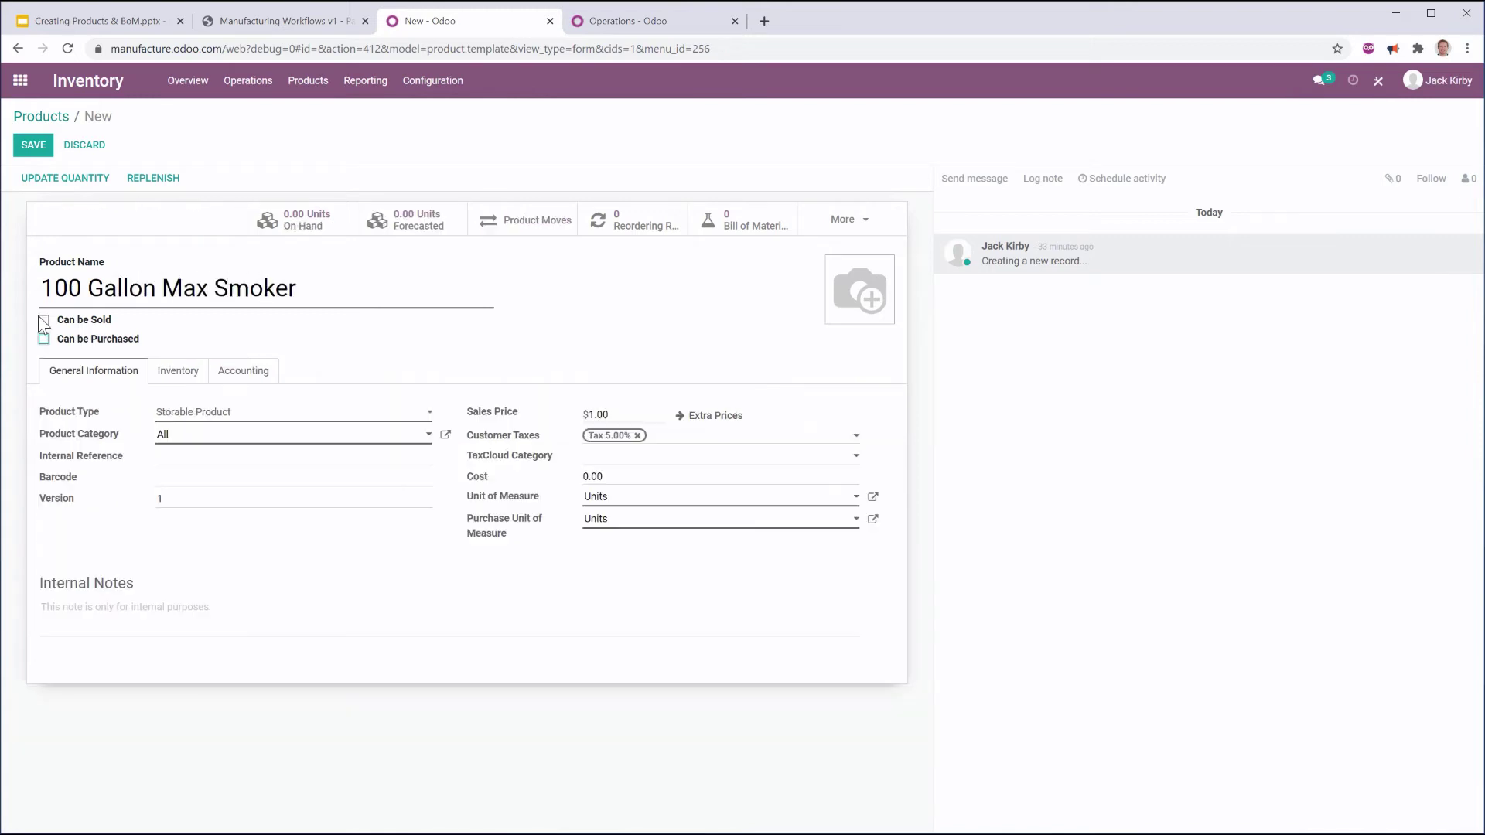
left_click(44, 320)
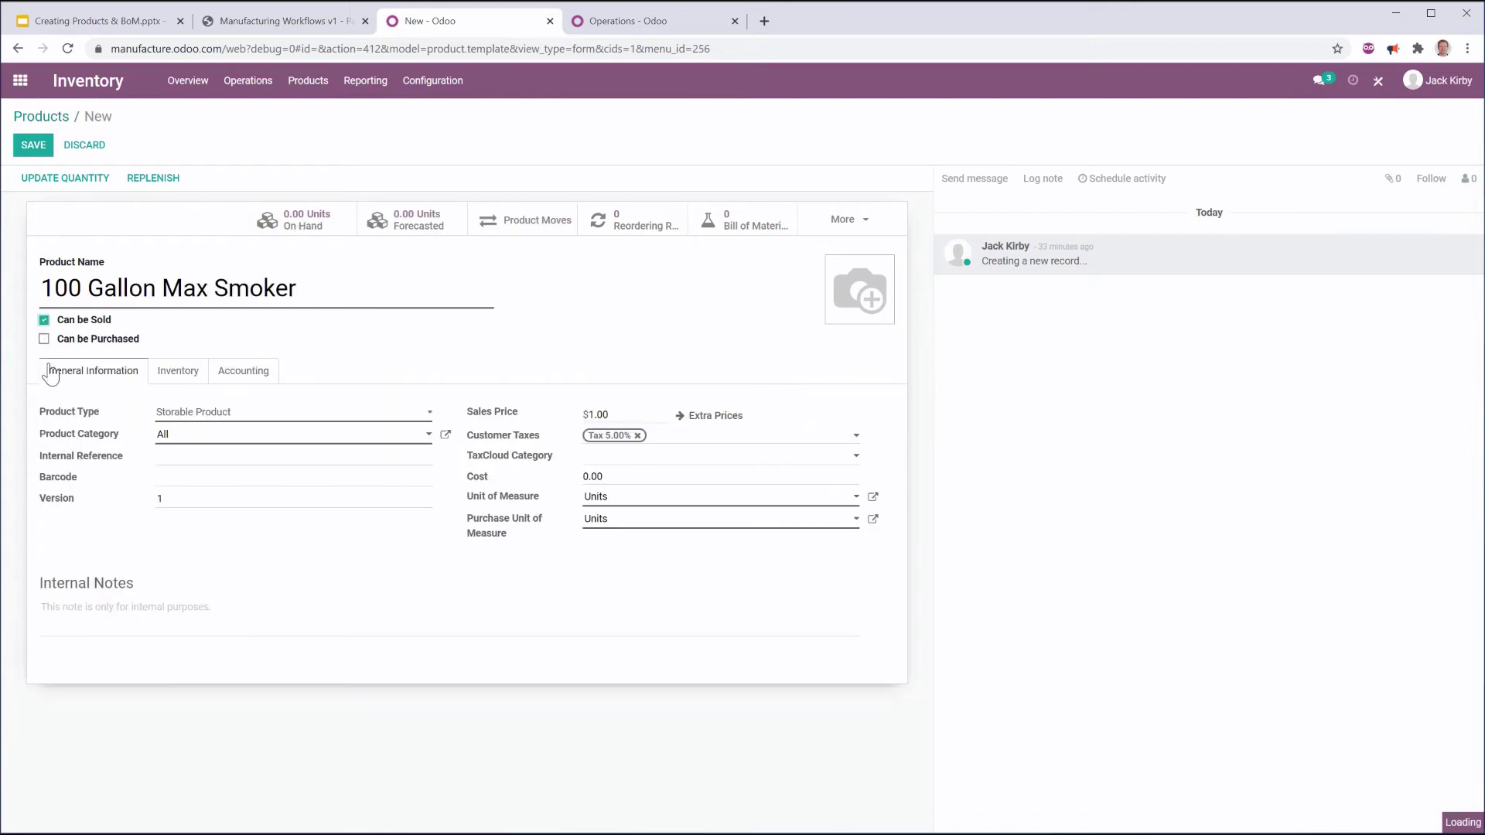
Keep the product type as Storable Product and set the product category to All / Saleable / 100 Gallon Smokers.
left_click(219, 419)
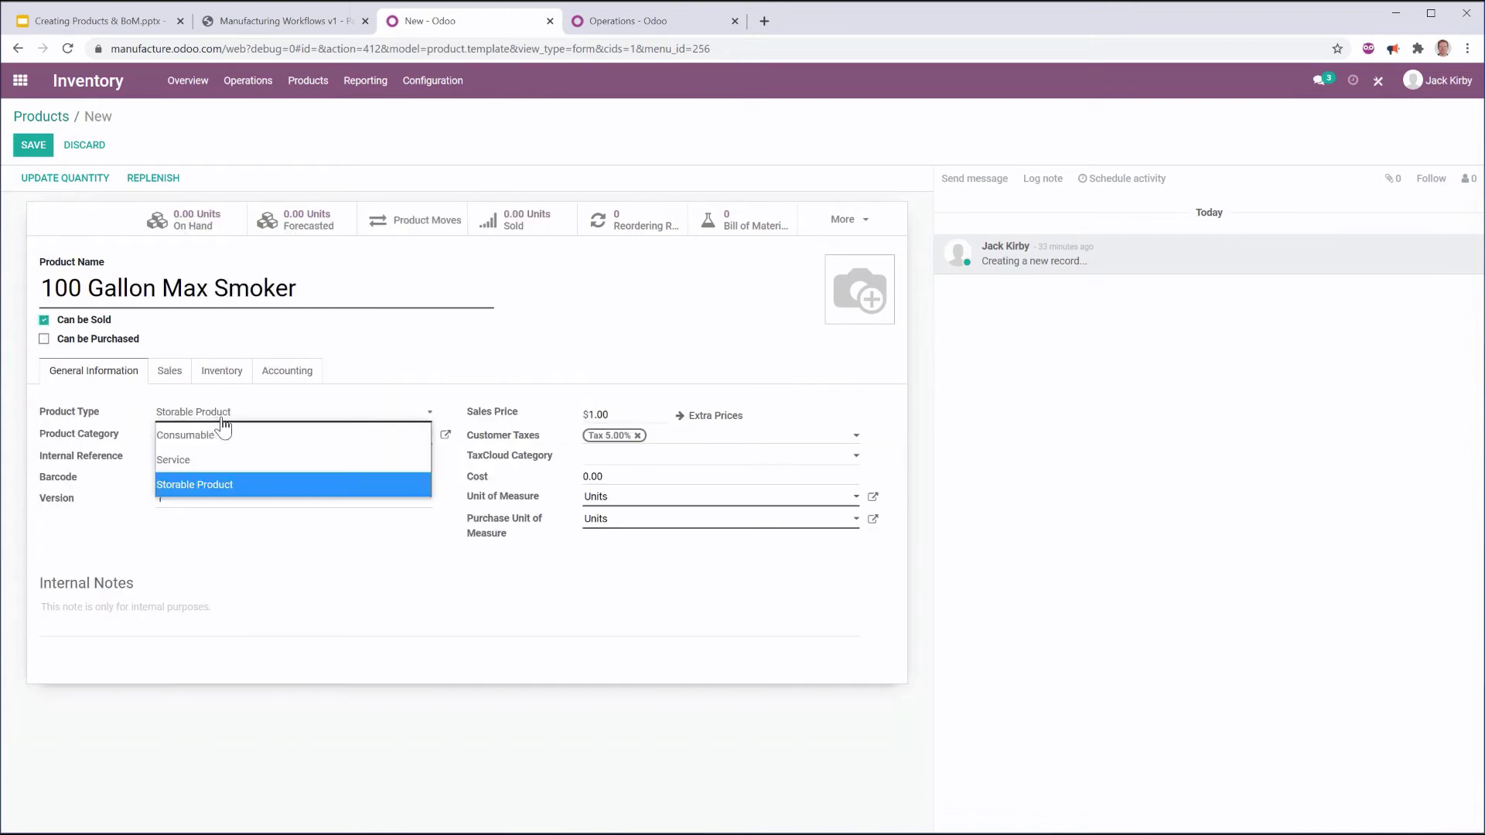
left_click(200, 485)
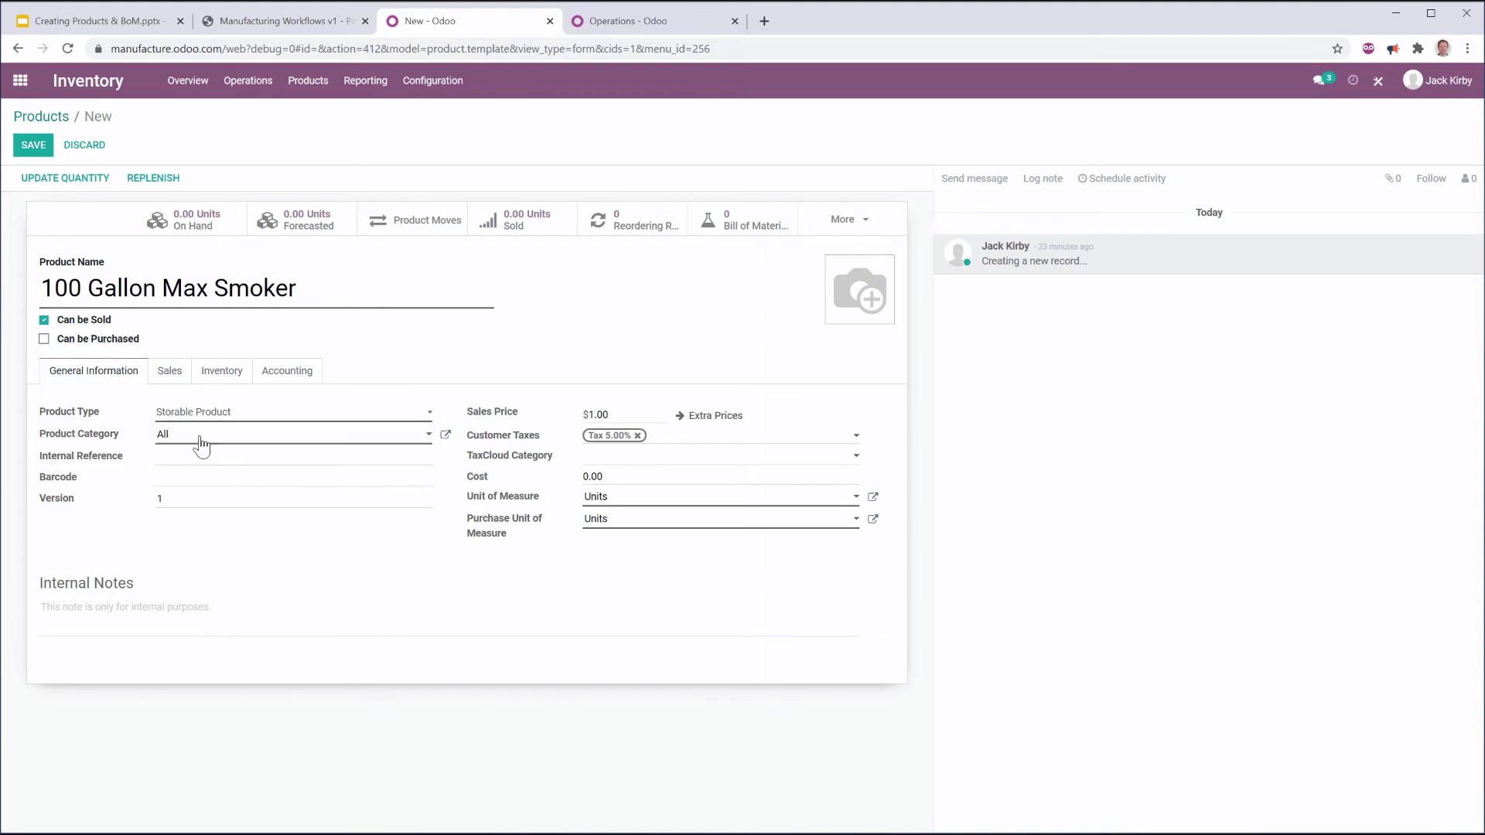
left_click(201, 447)
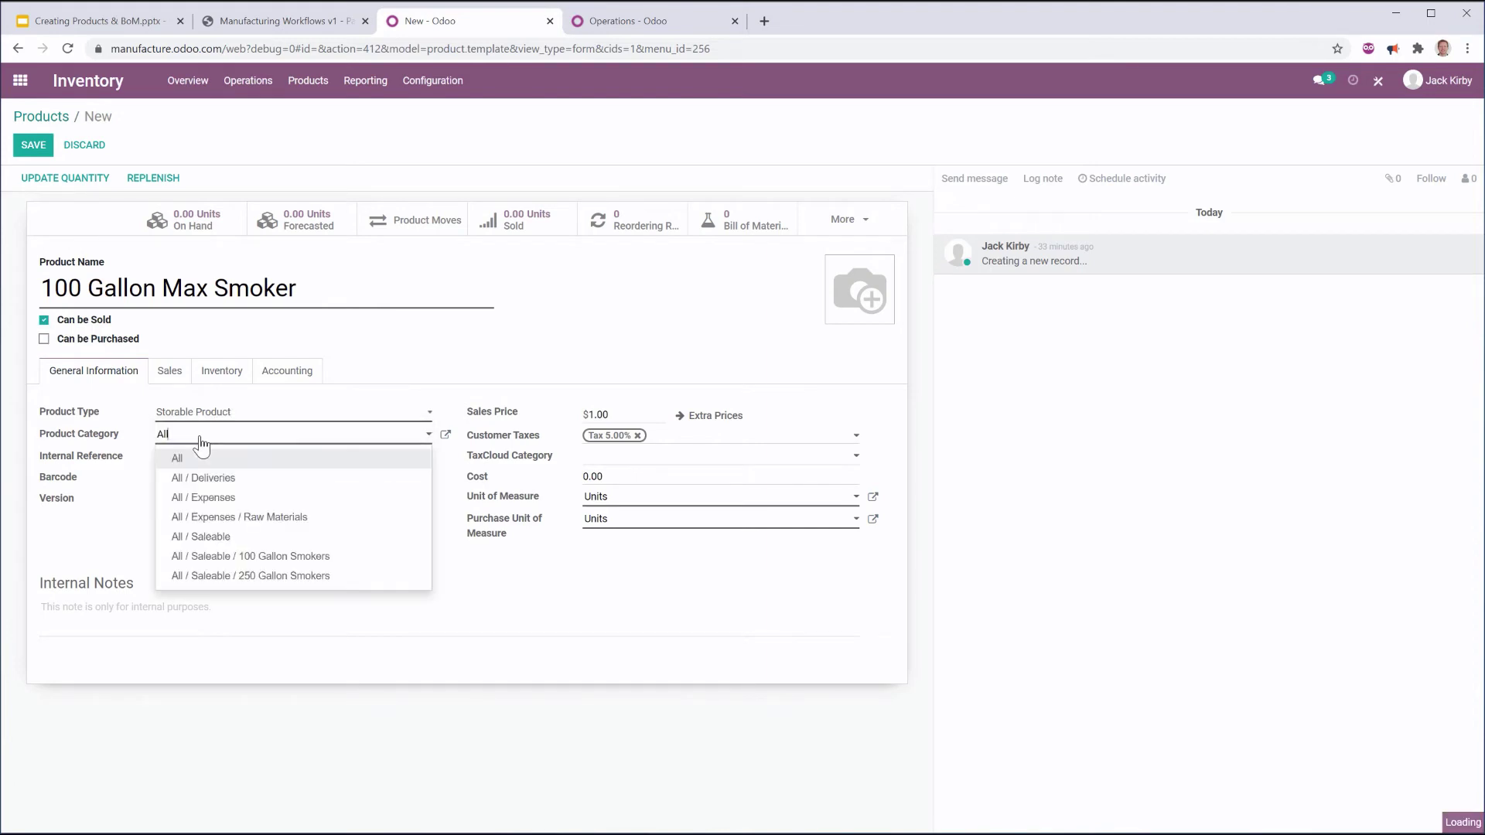
left_click(243, 556)
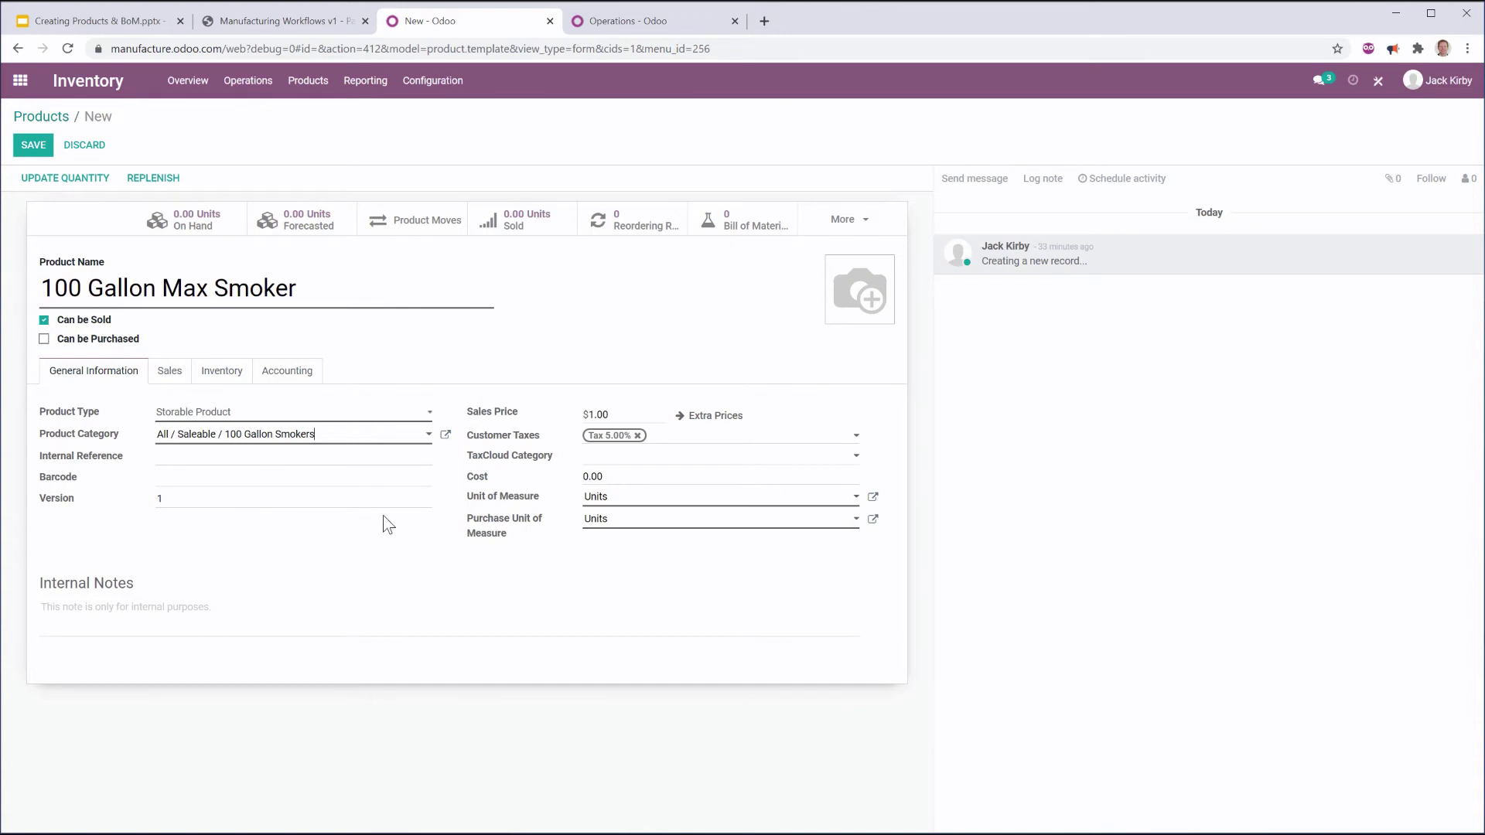
Set the smoker's routes to Manufacture and Replenish on Order (MTO) without Buy, and its weight to 150.
left_click(222, 371)
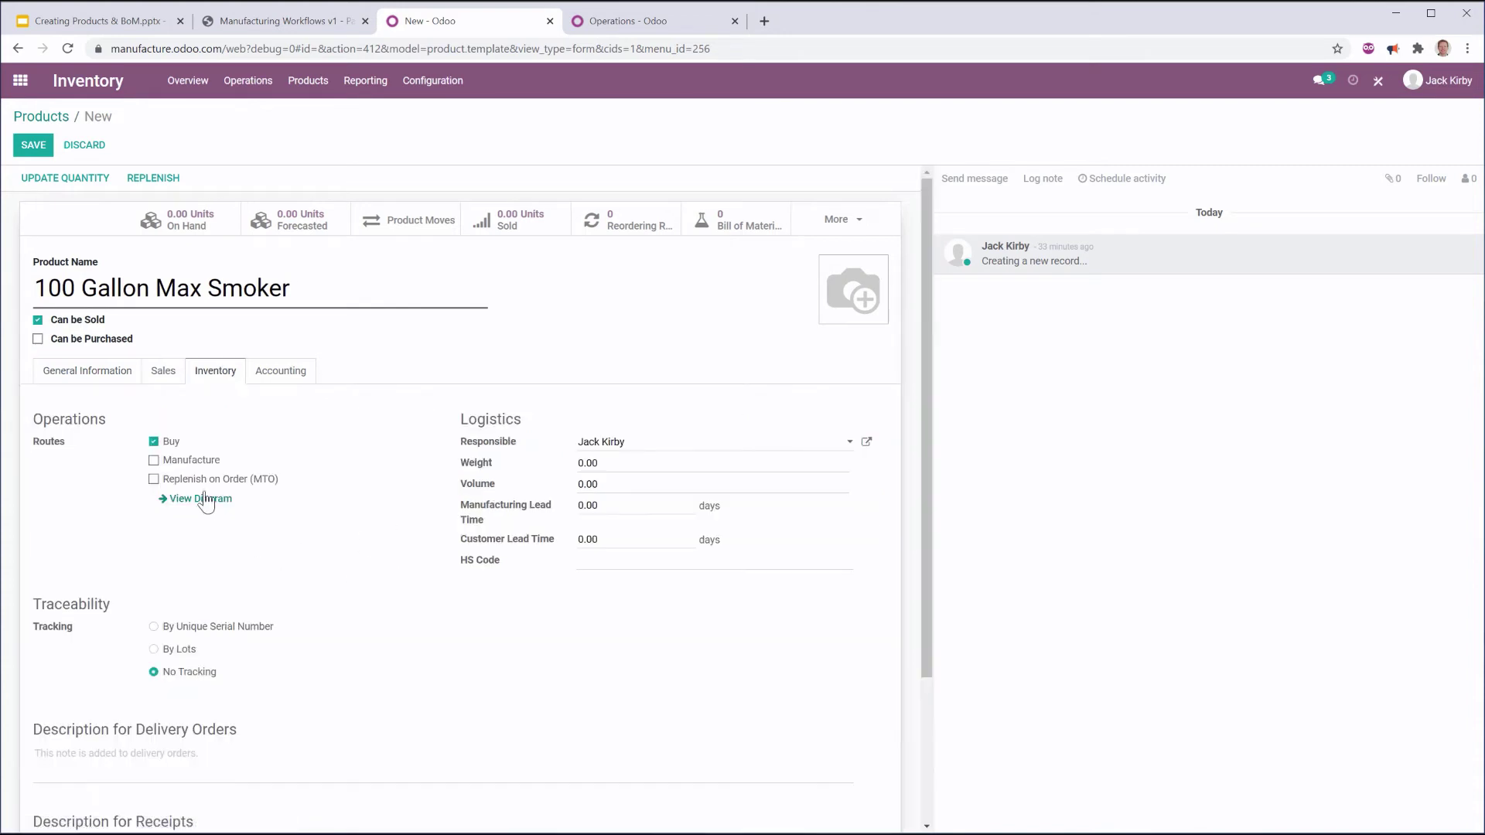
left_click(154, 480)
left_click(474, 462)
type("150")
Set the manufacturing lead time to 5 days and the customer lead time to 8 days.
left_click_drag(624, 511, 497, 495)
type("5")
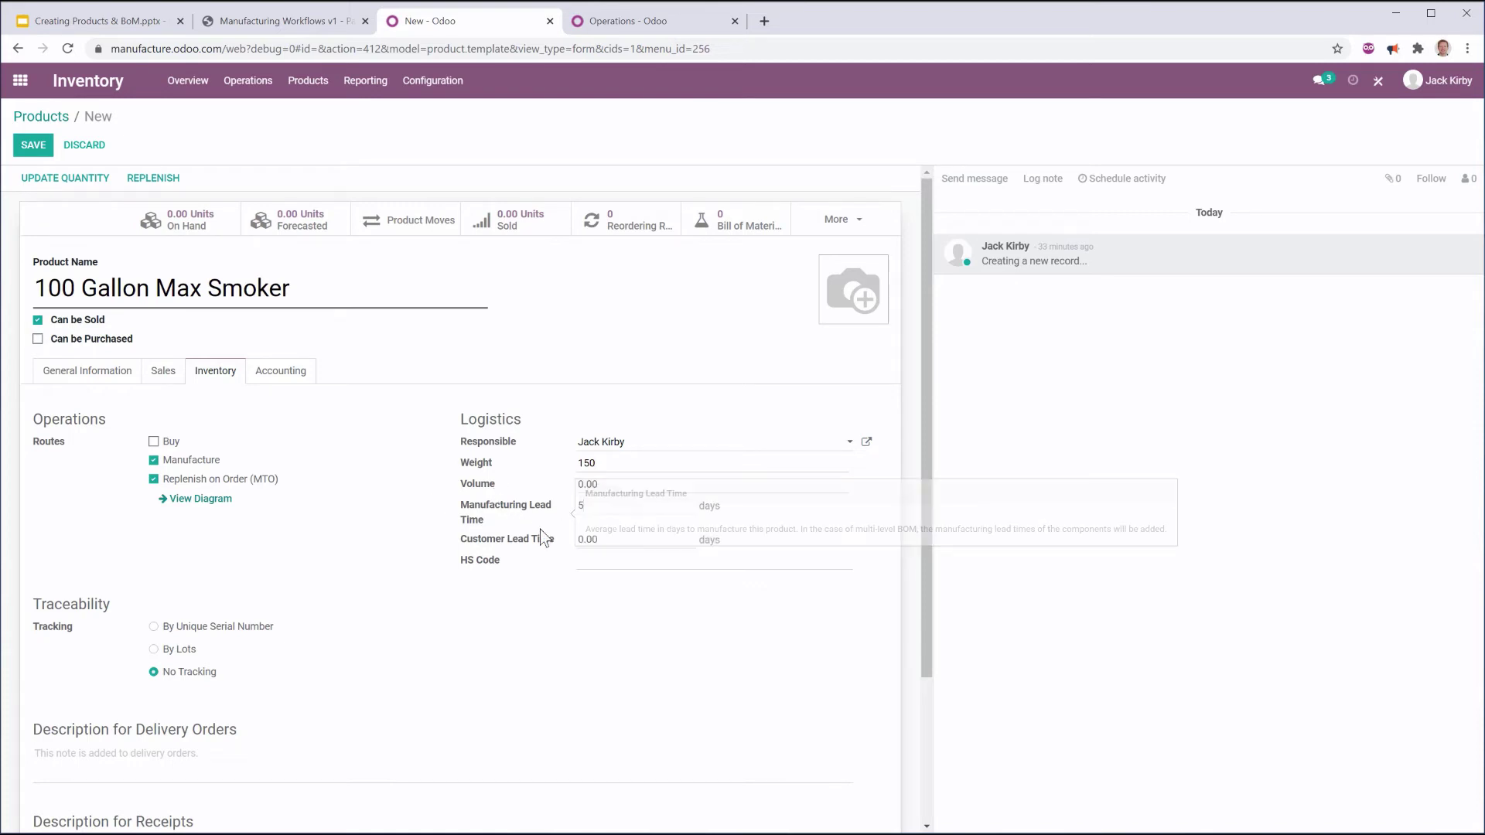
left_click_drag(630, 539, 494, 524)
mouse_move(494, 522)
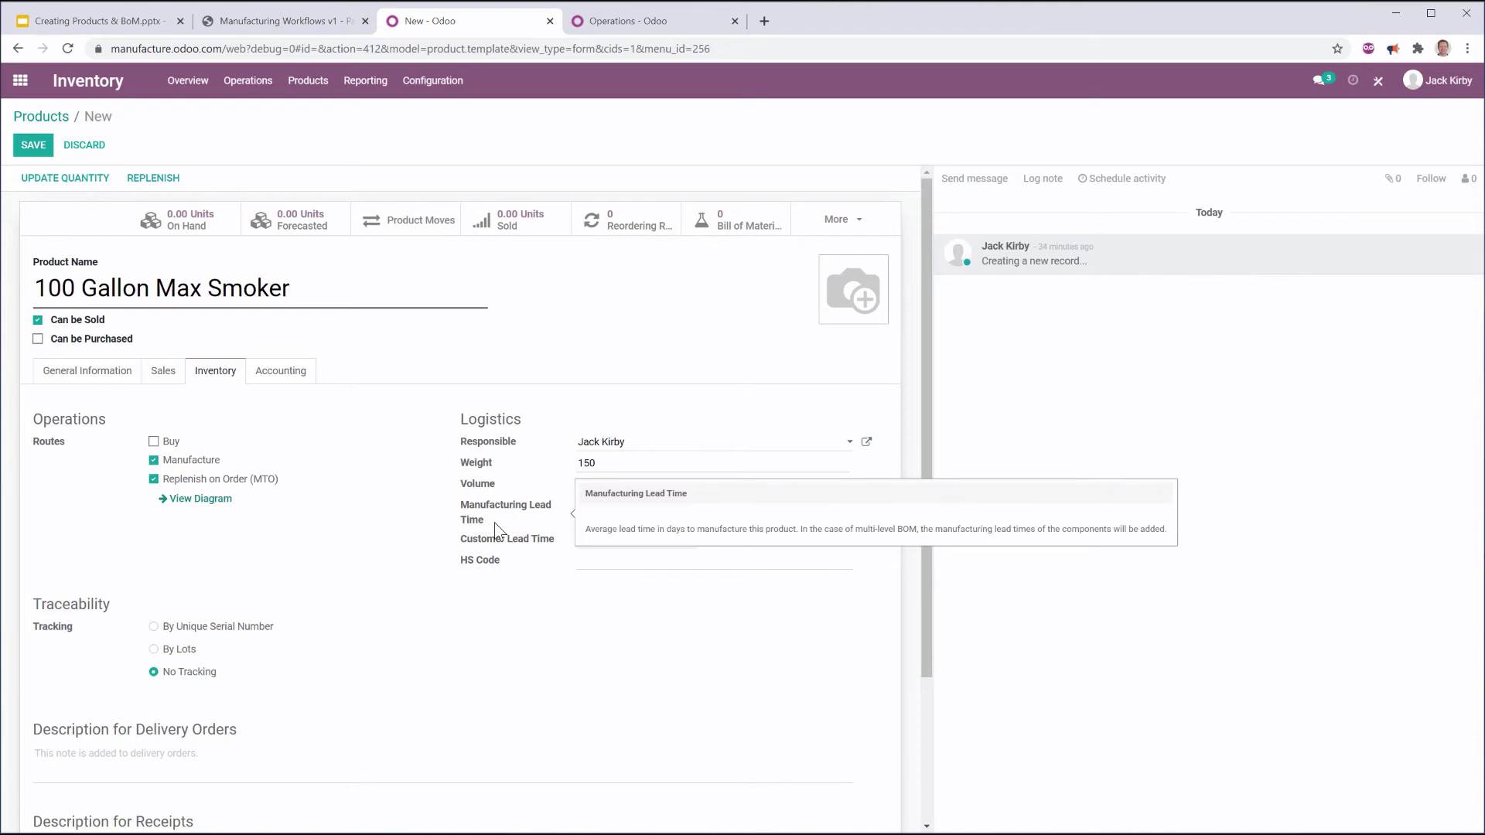
type("8")
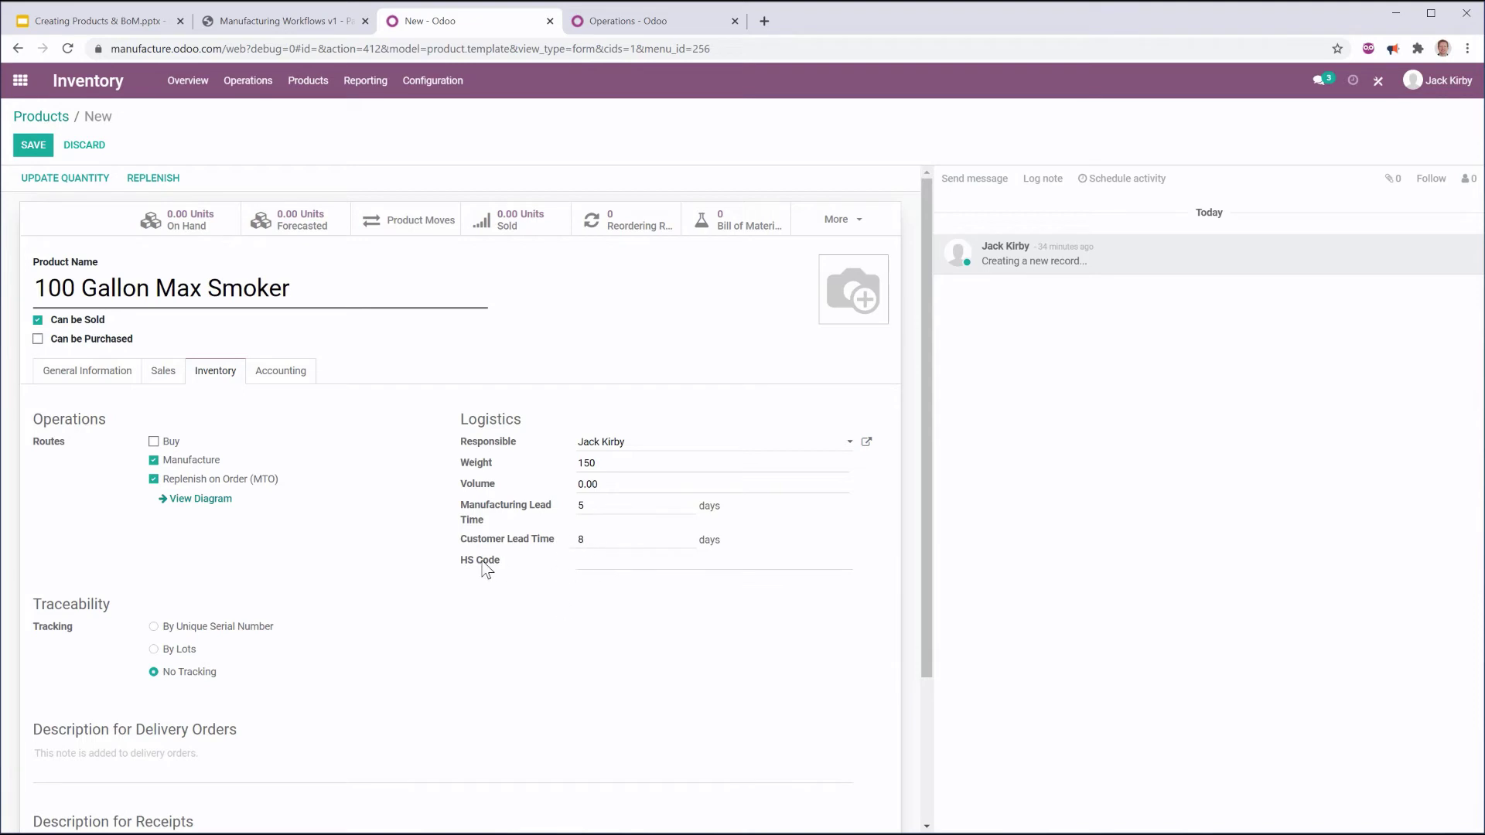
Track the product by unique serial number and save it.
mouse_move(499, 574)
left_click(154, 627)
scroll(313, 677, "down", 2)
scroll(316, 671, "down", 1)
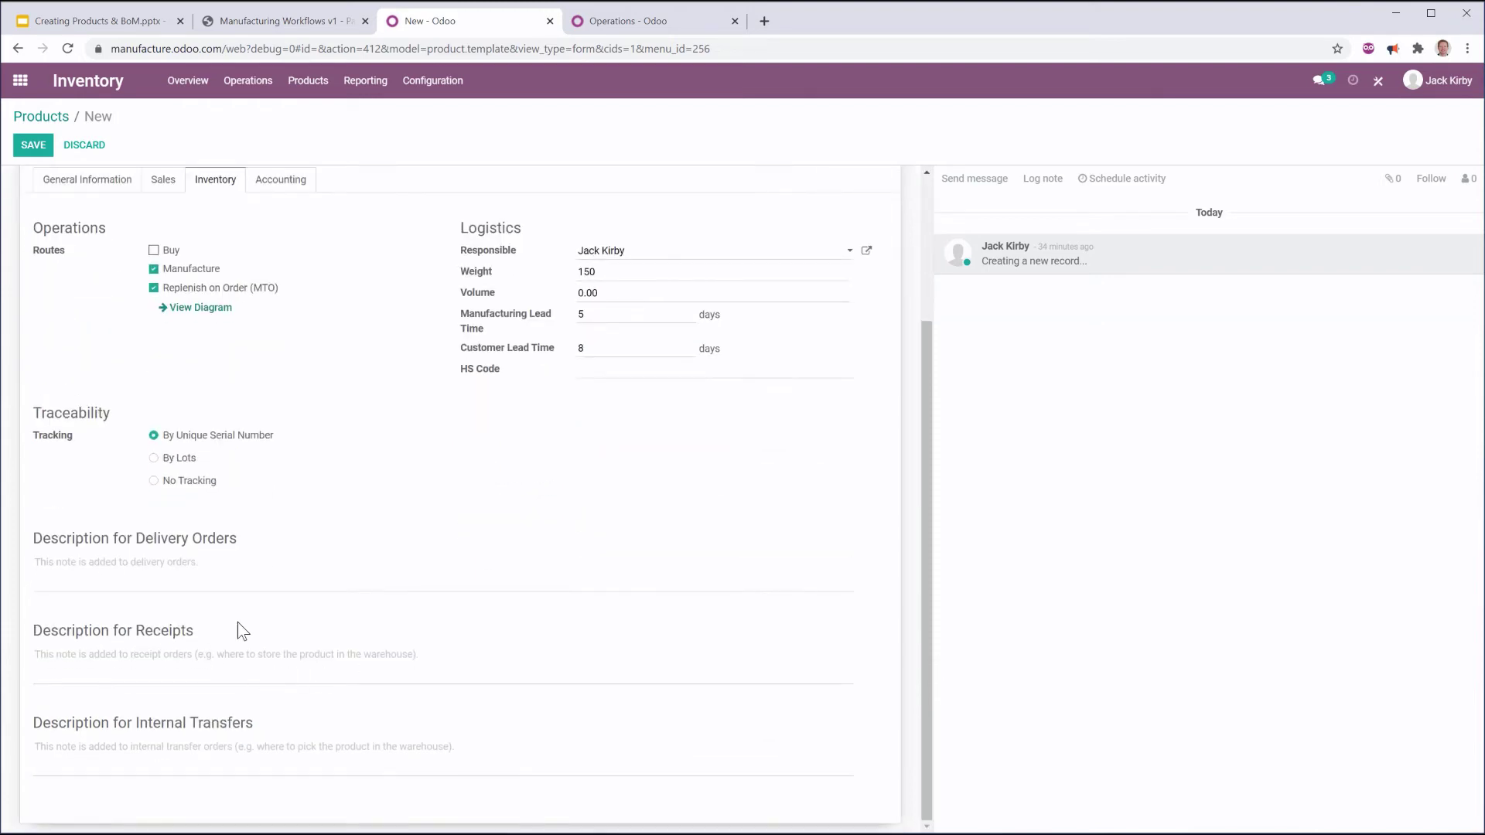
scroll(304, 434, "up", 3)
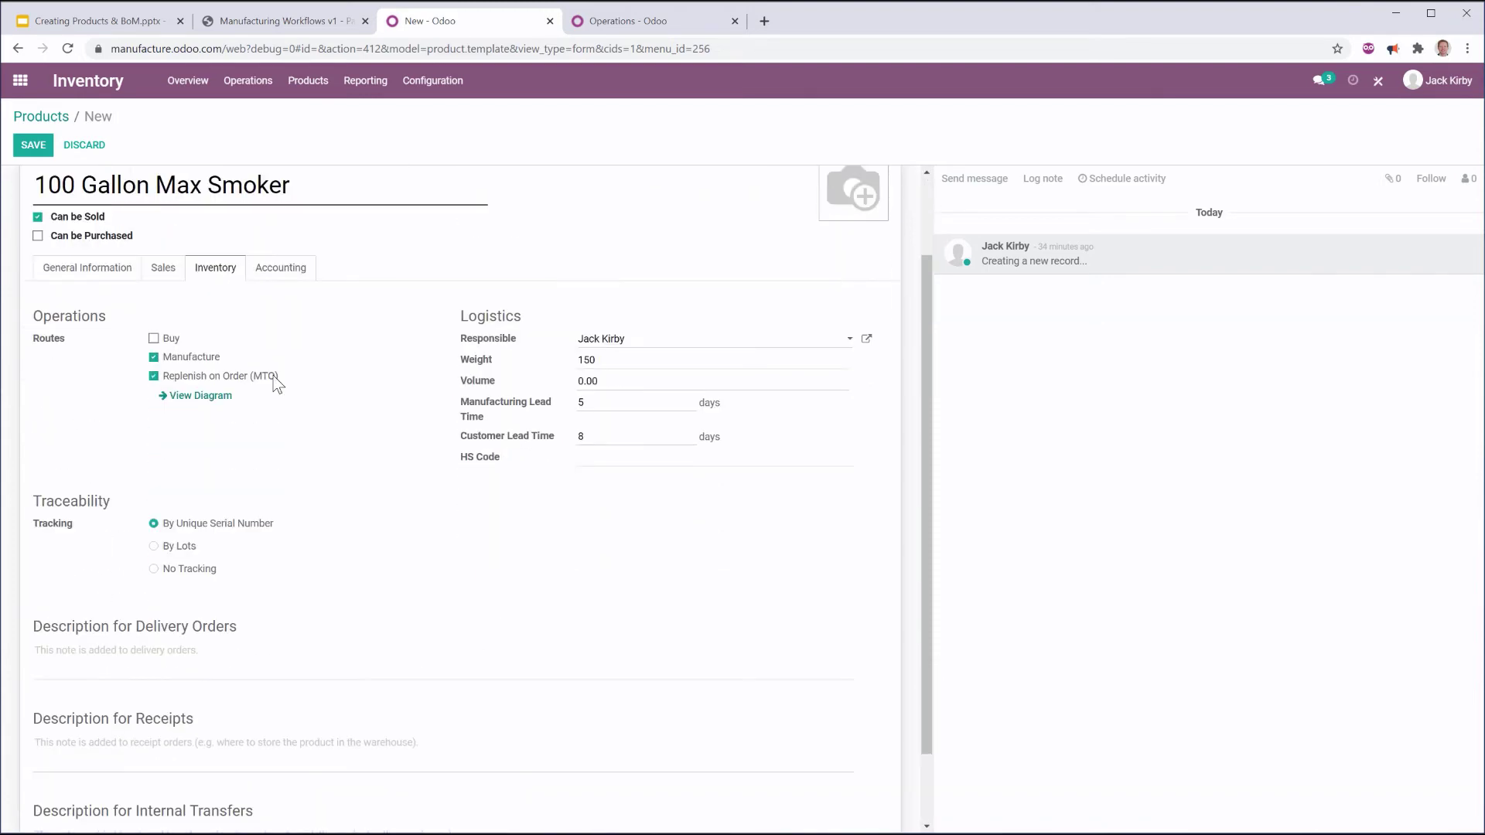
key("alt+s")
Start a bill of materials for the 100 Gallon Max Smoker with 8 Inch Pipe - Per Inch from the Raw Materials category as first component.
left_click(747, 223)
left_click(39, 144)
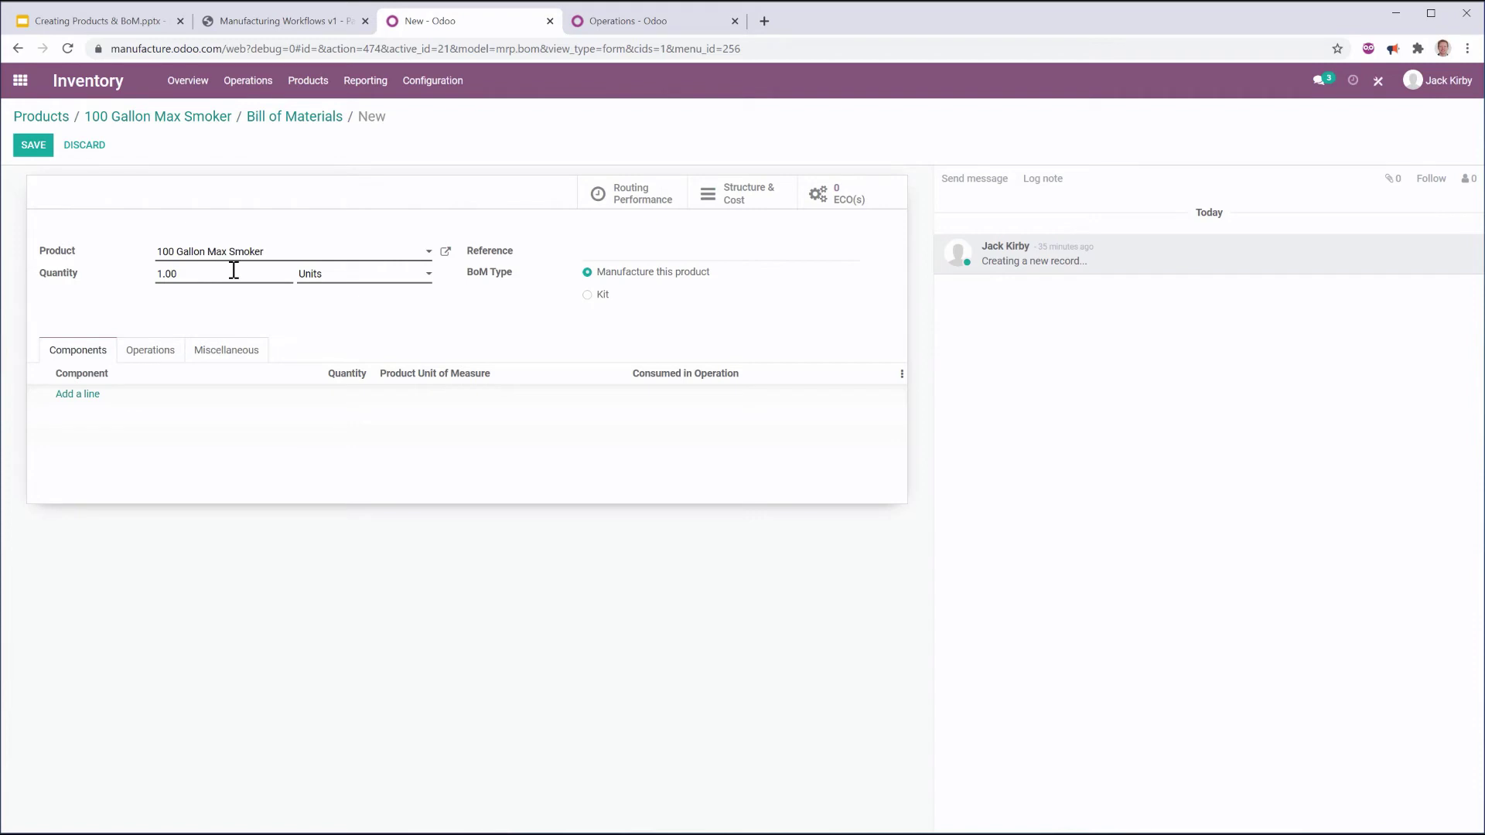
left_click(79, 394)
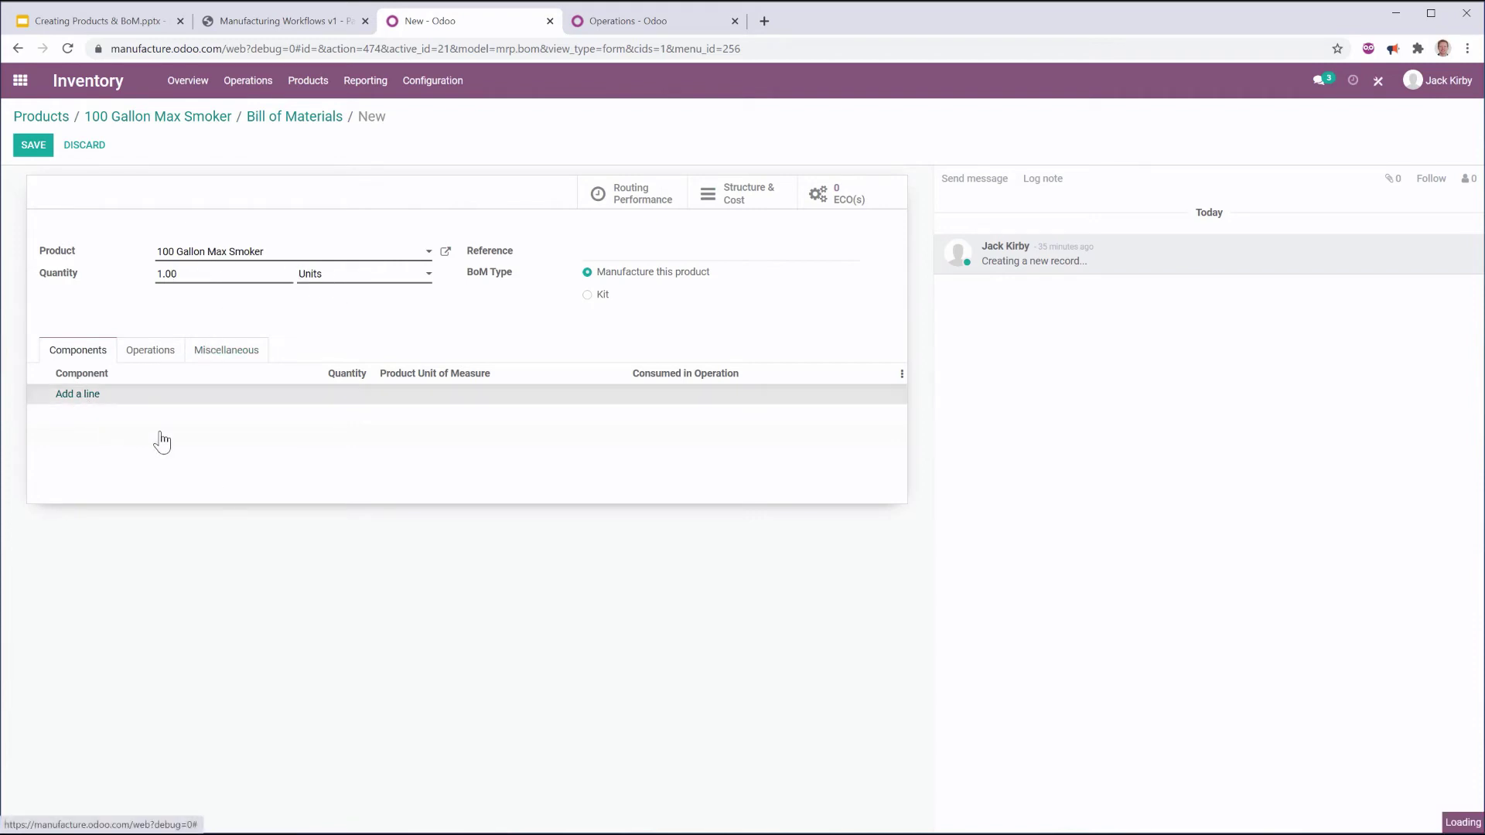
left_click(146, 396)
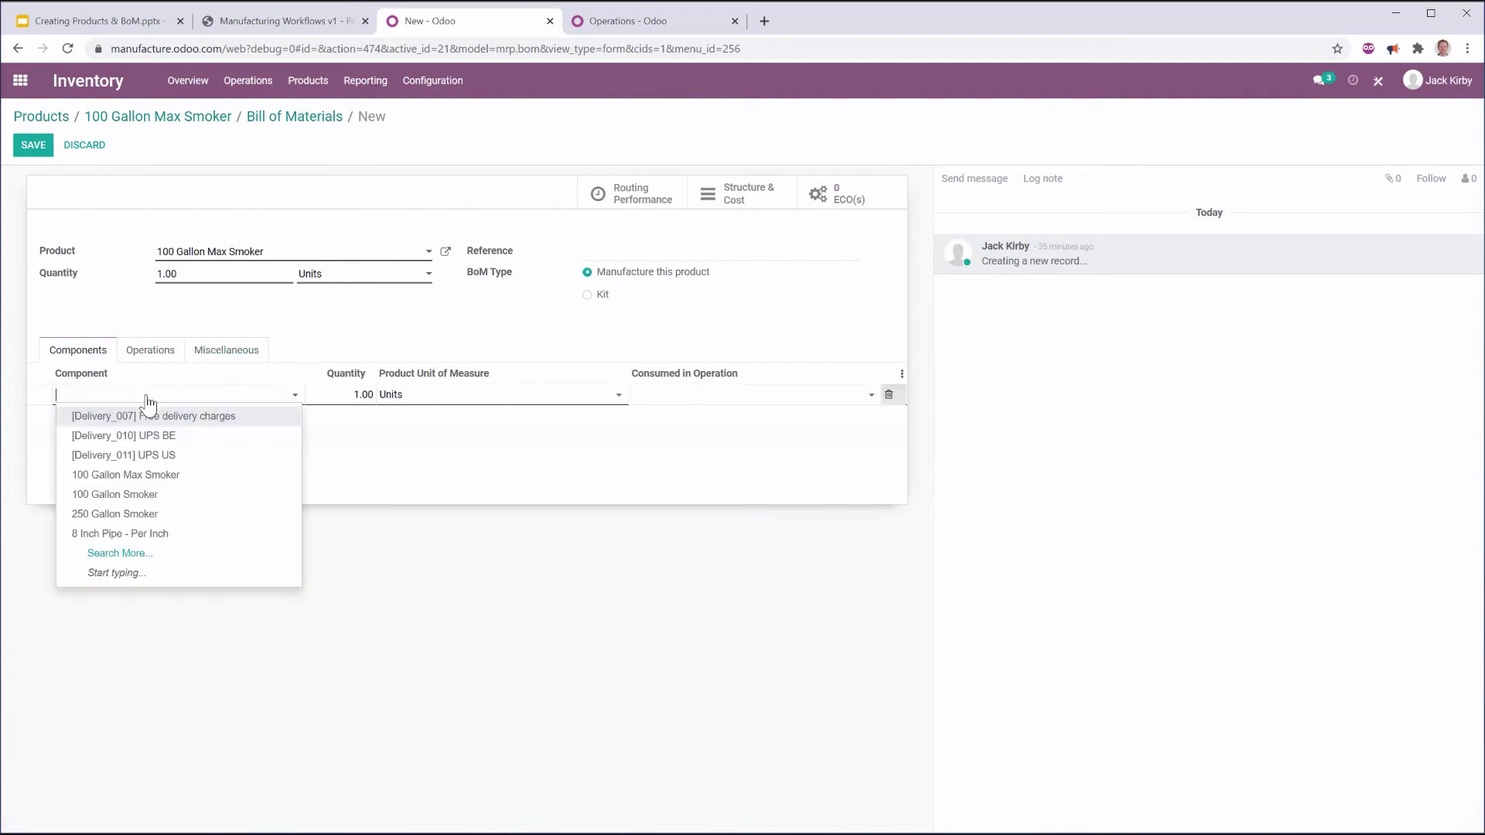
left_click(133, 553)
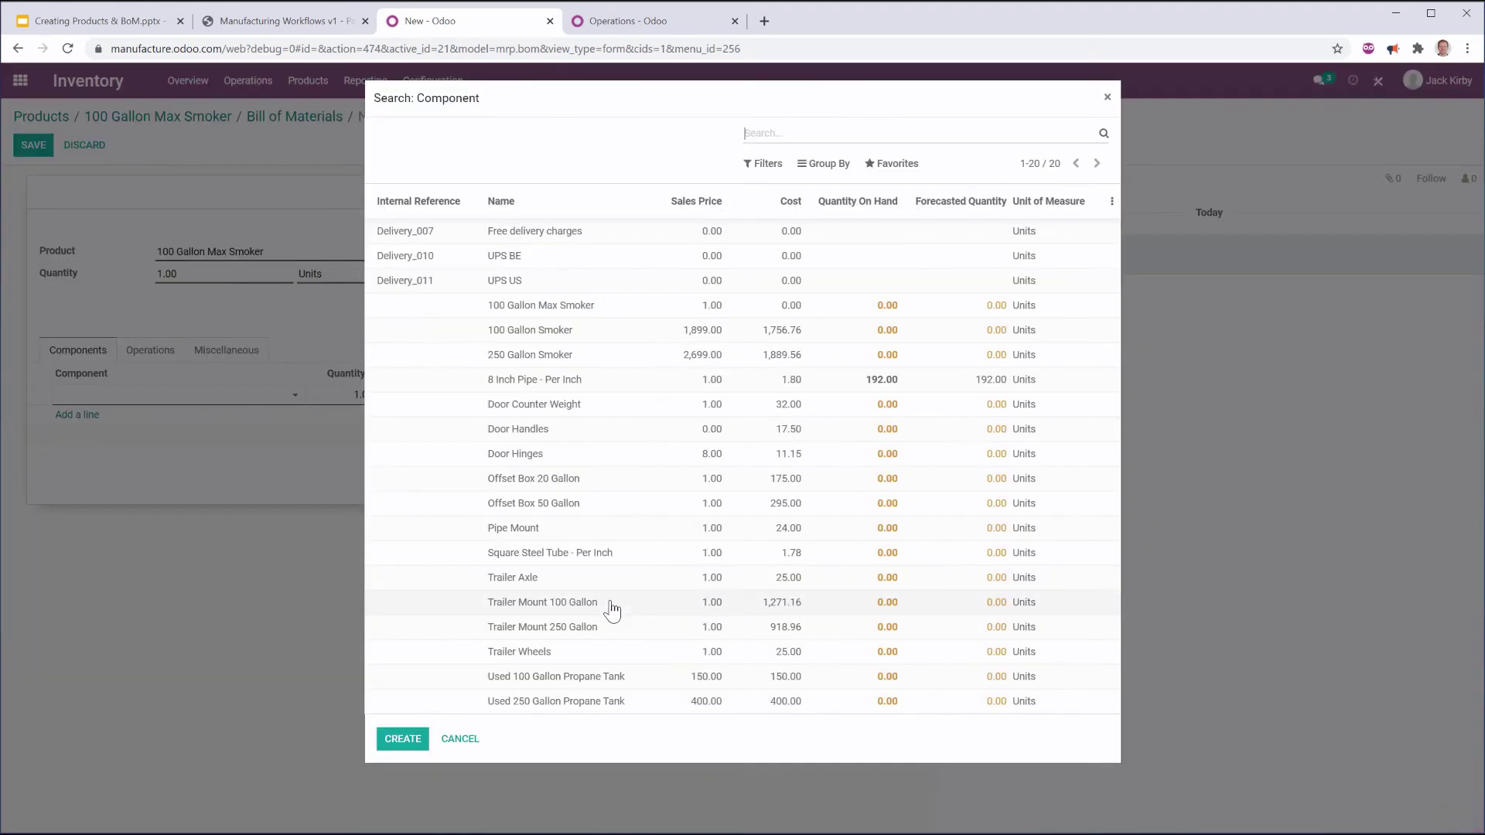
left_click(829, 166)
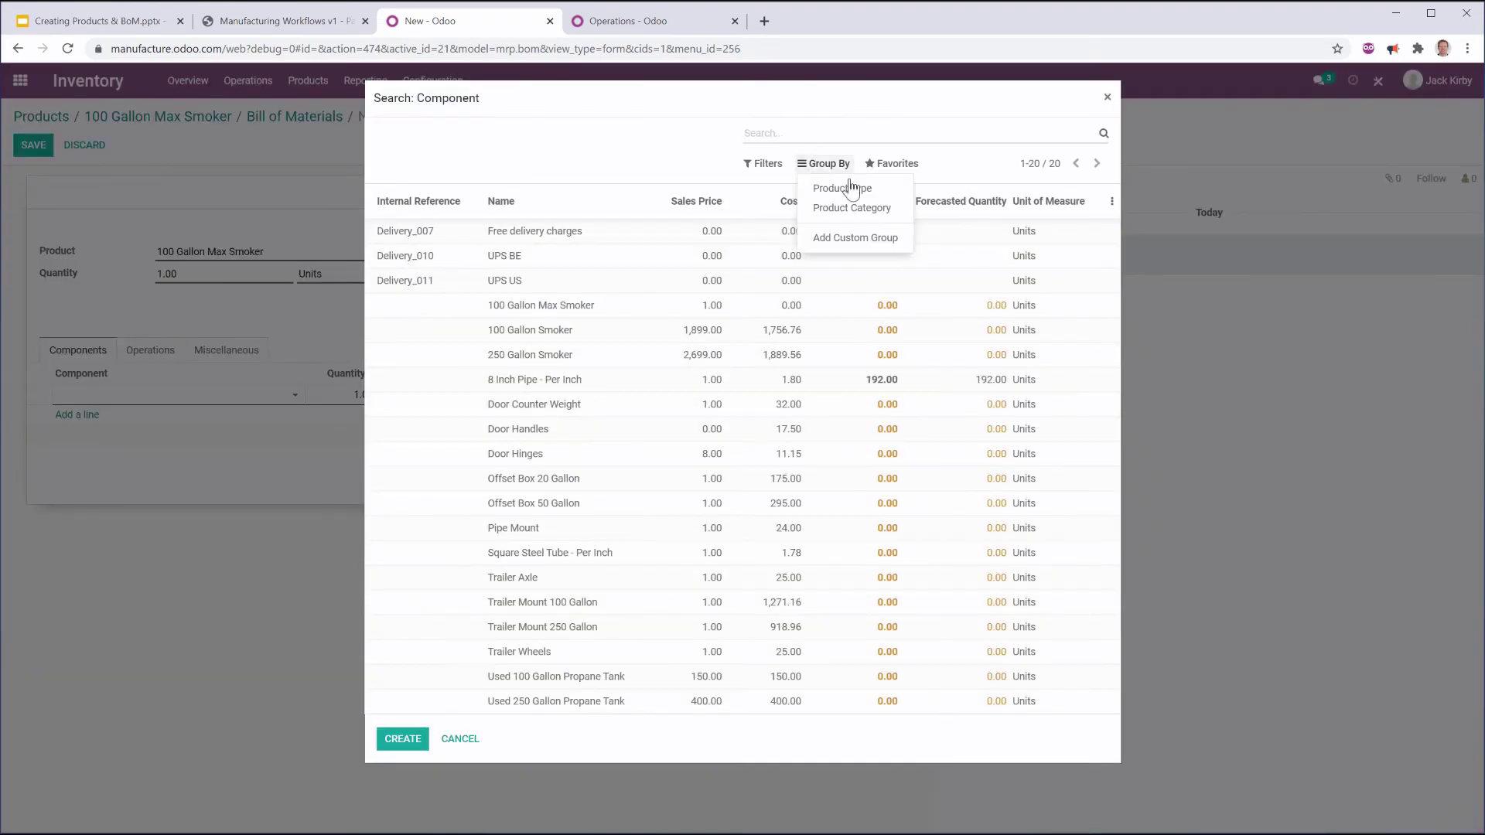
left_click(851, 209)
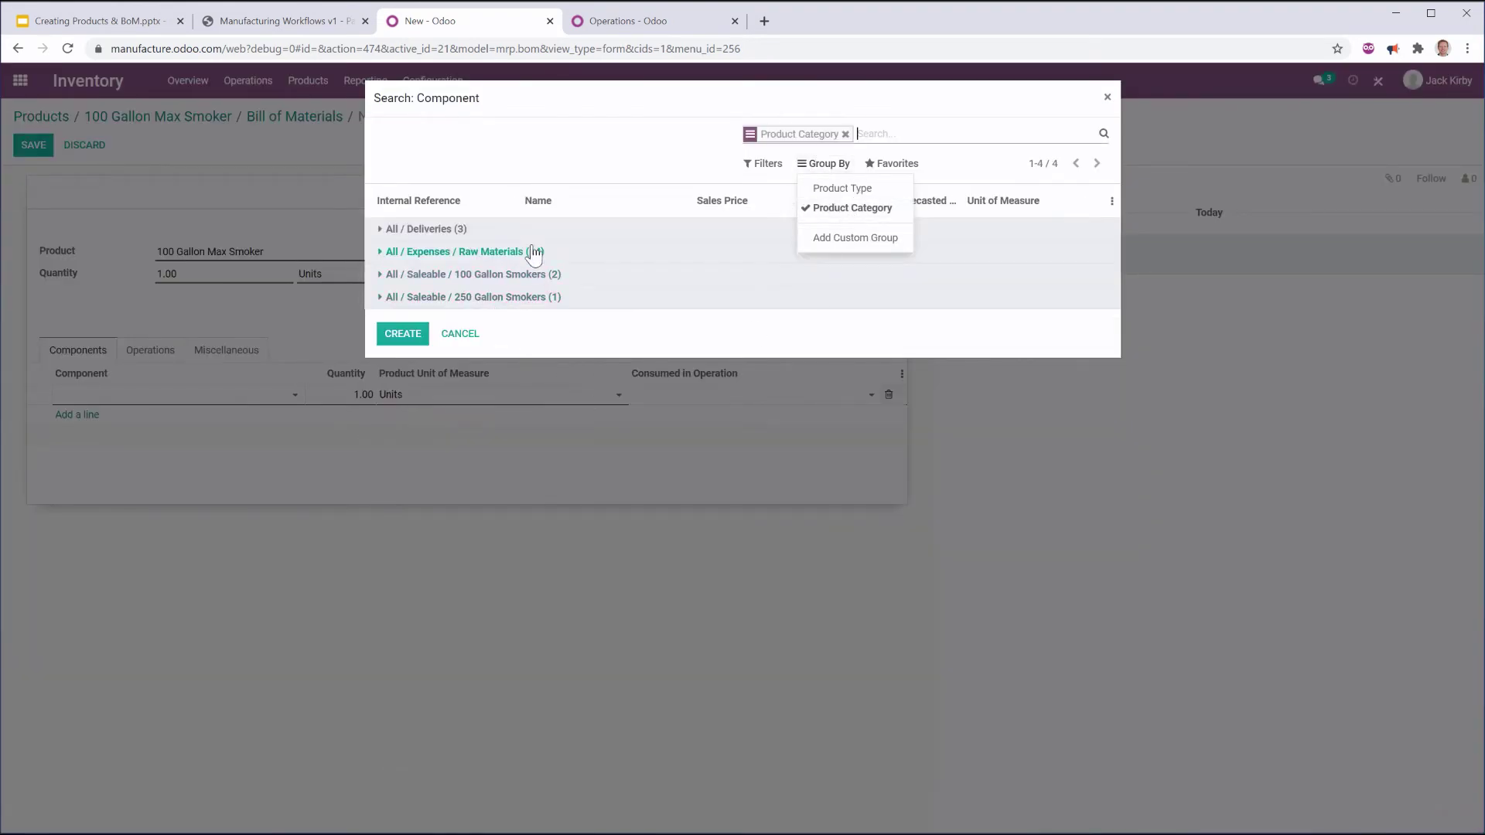
left_click(535, 252)
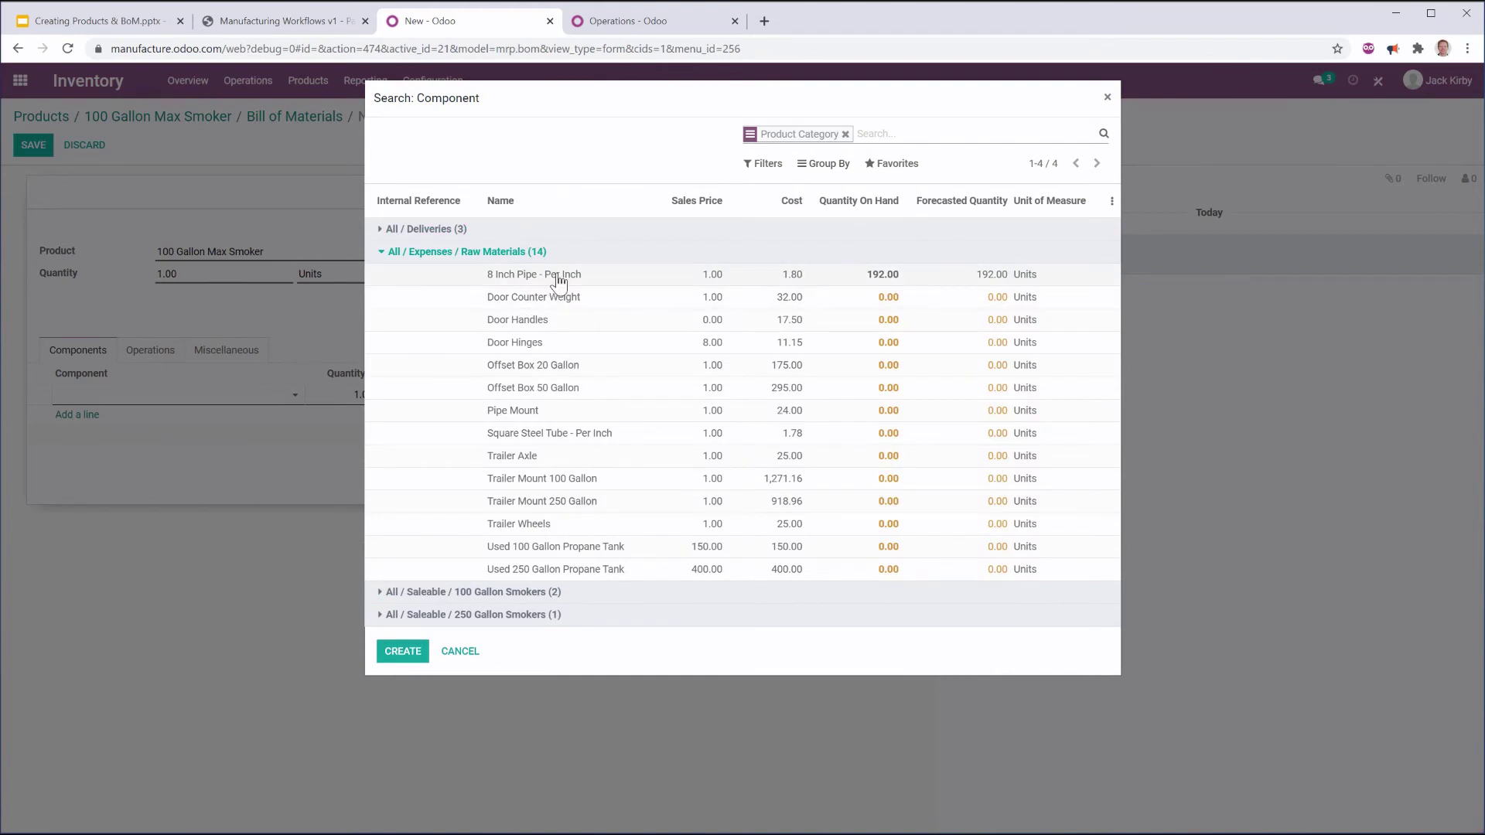
left_click(560, 278)
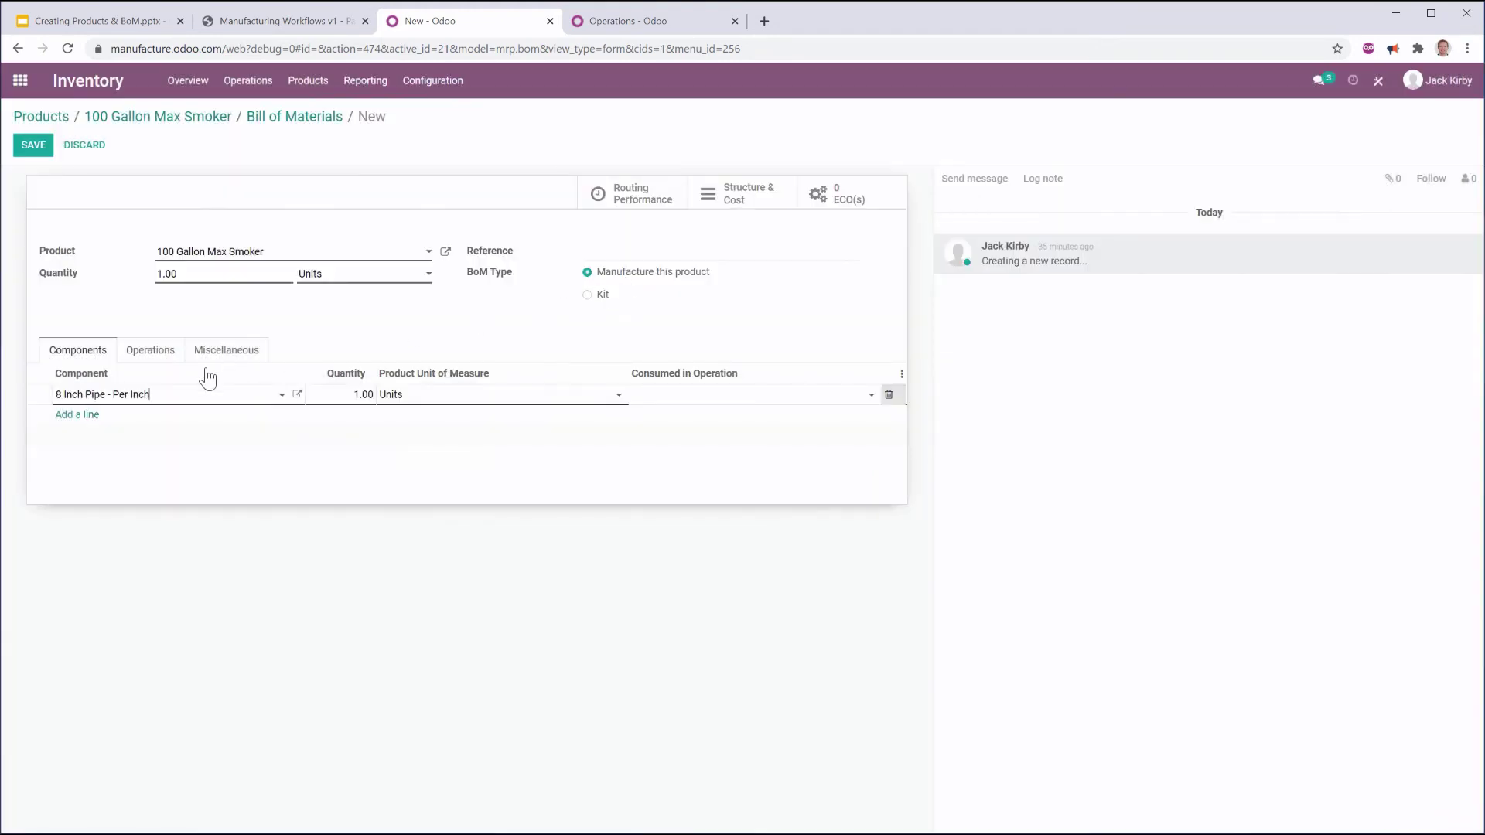
Add the remaining components: door handles, hinges, counter weights, more pipe, pipe mount, used propane tank, Offset Box 20 Gallon and Trailer Mount 100 Gallon.
left_click(76, 416)
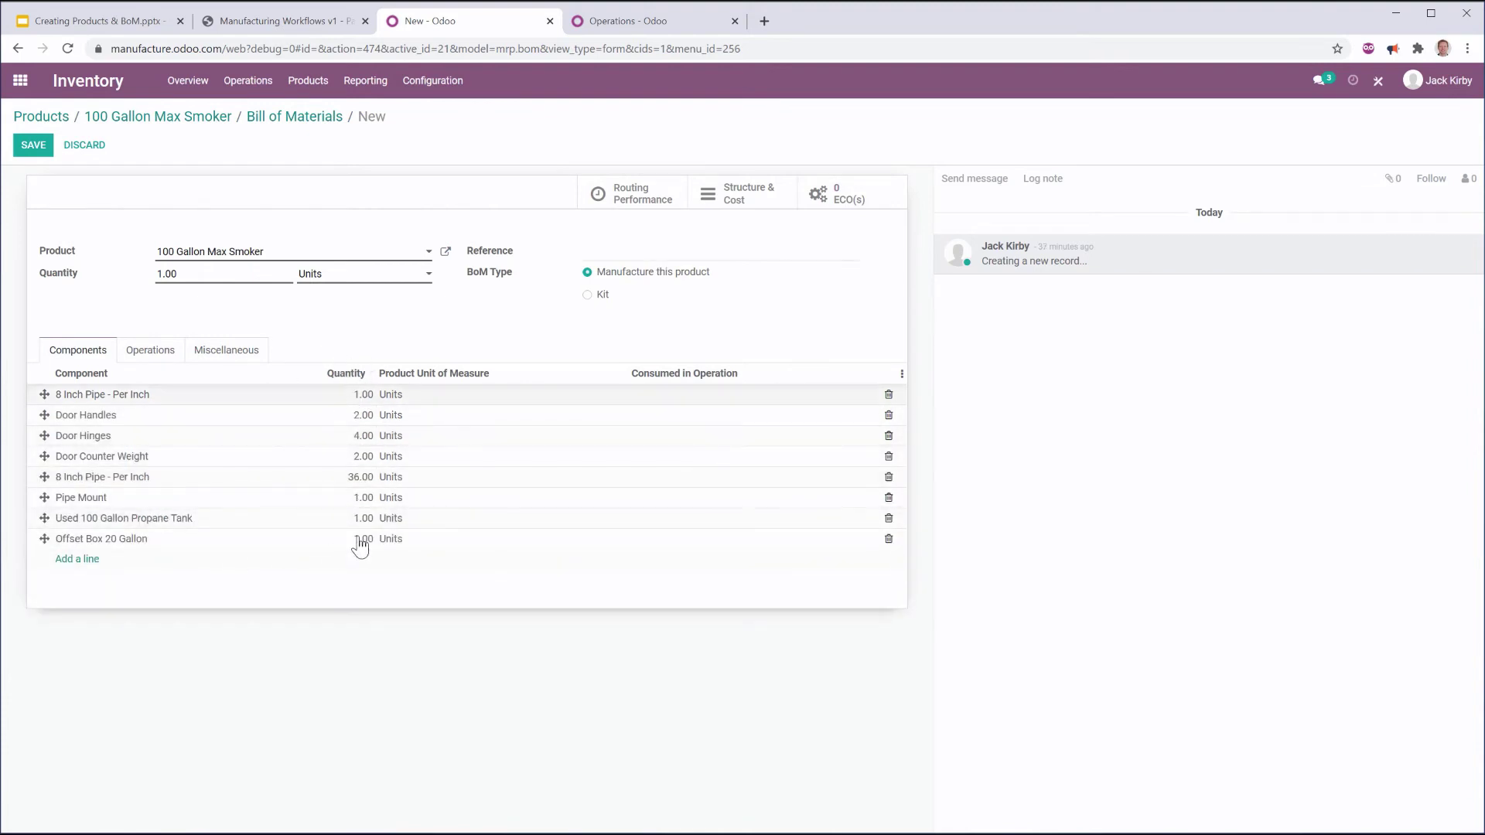
left_click(89, 560)
left_click(107, 565)
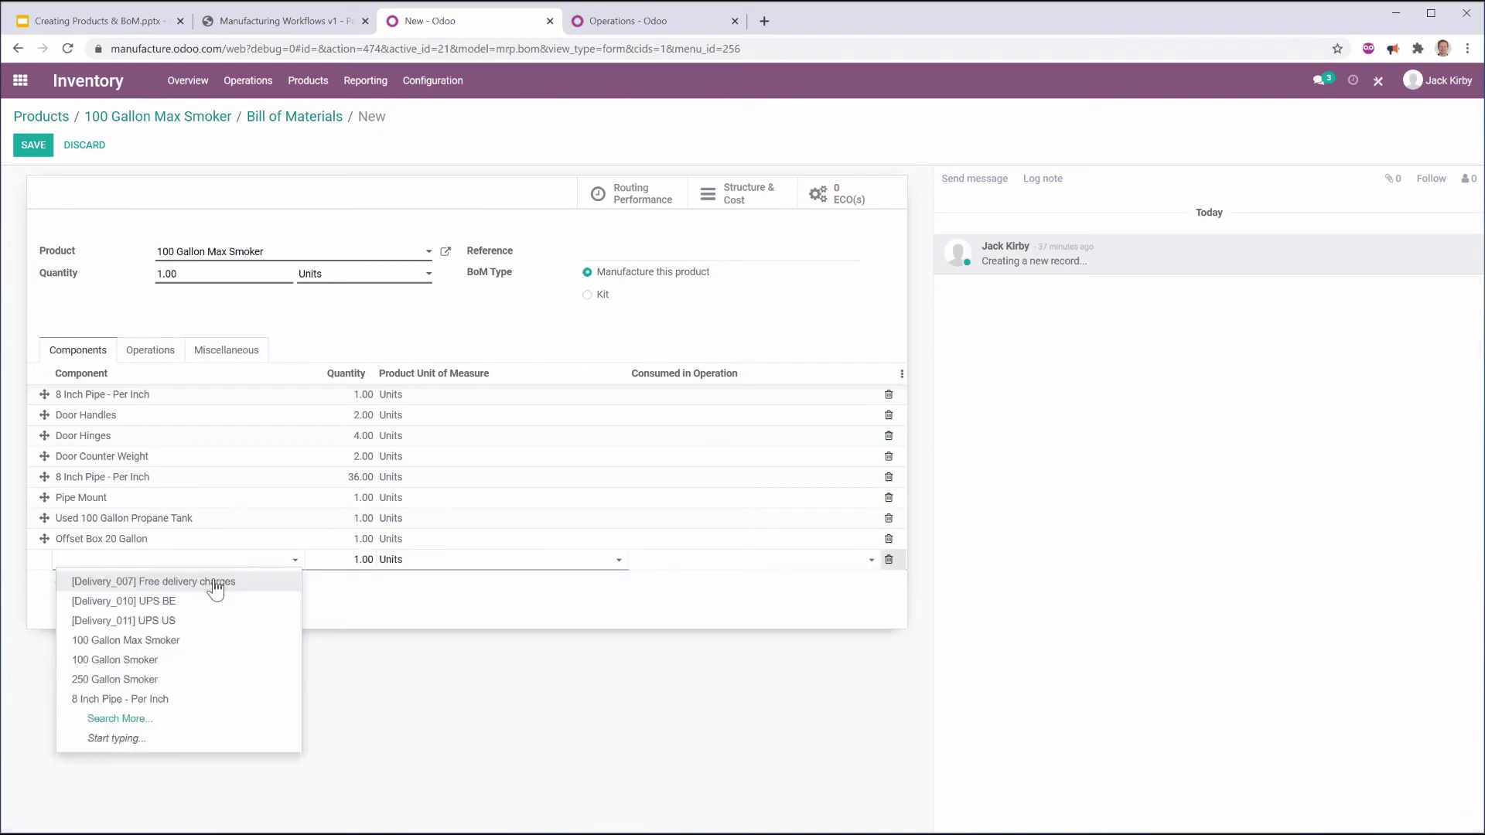
left_click(141, 719)
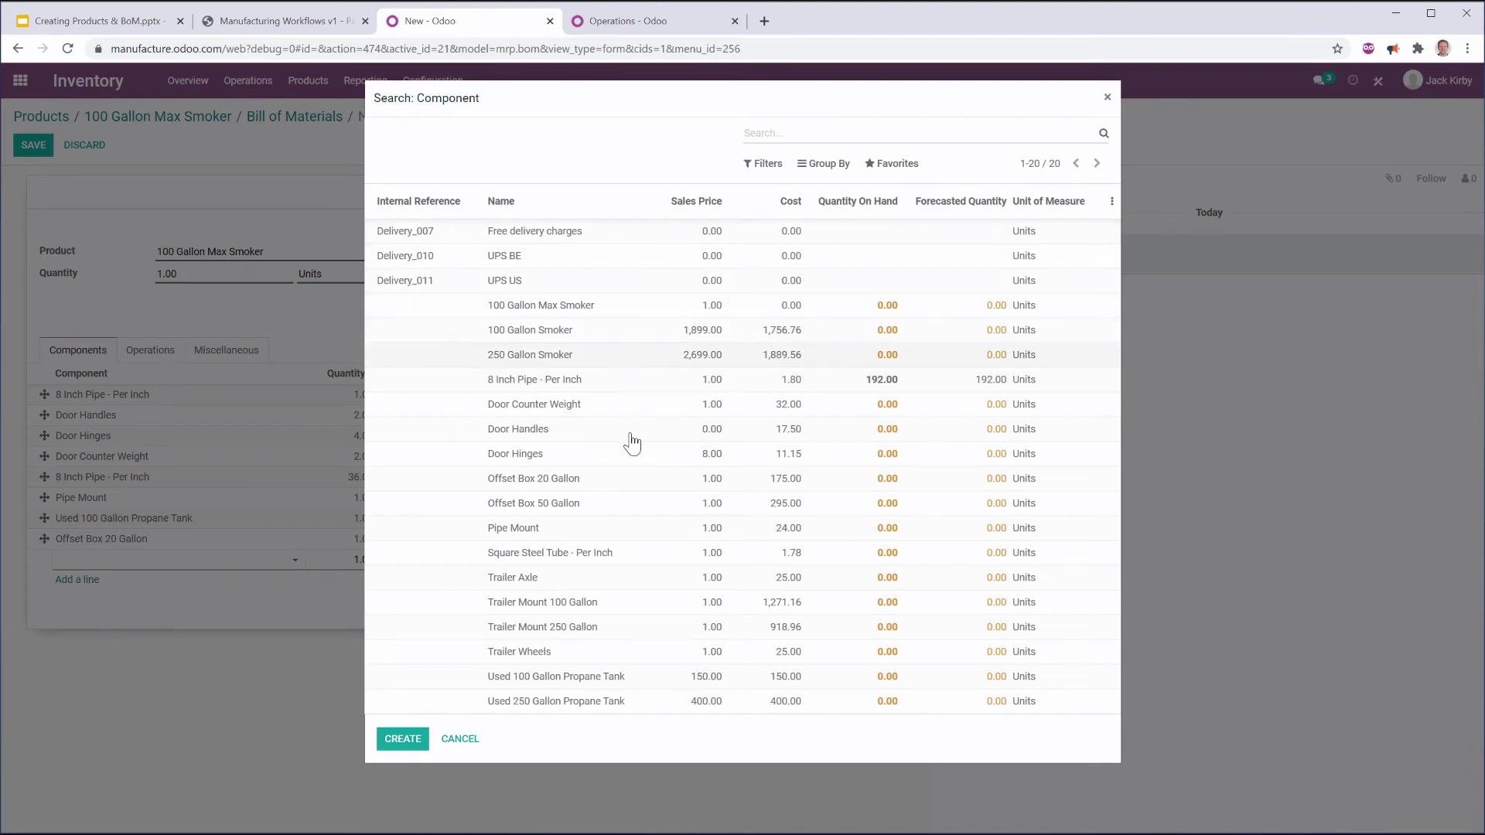
left_click(617, 611)
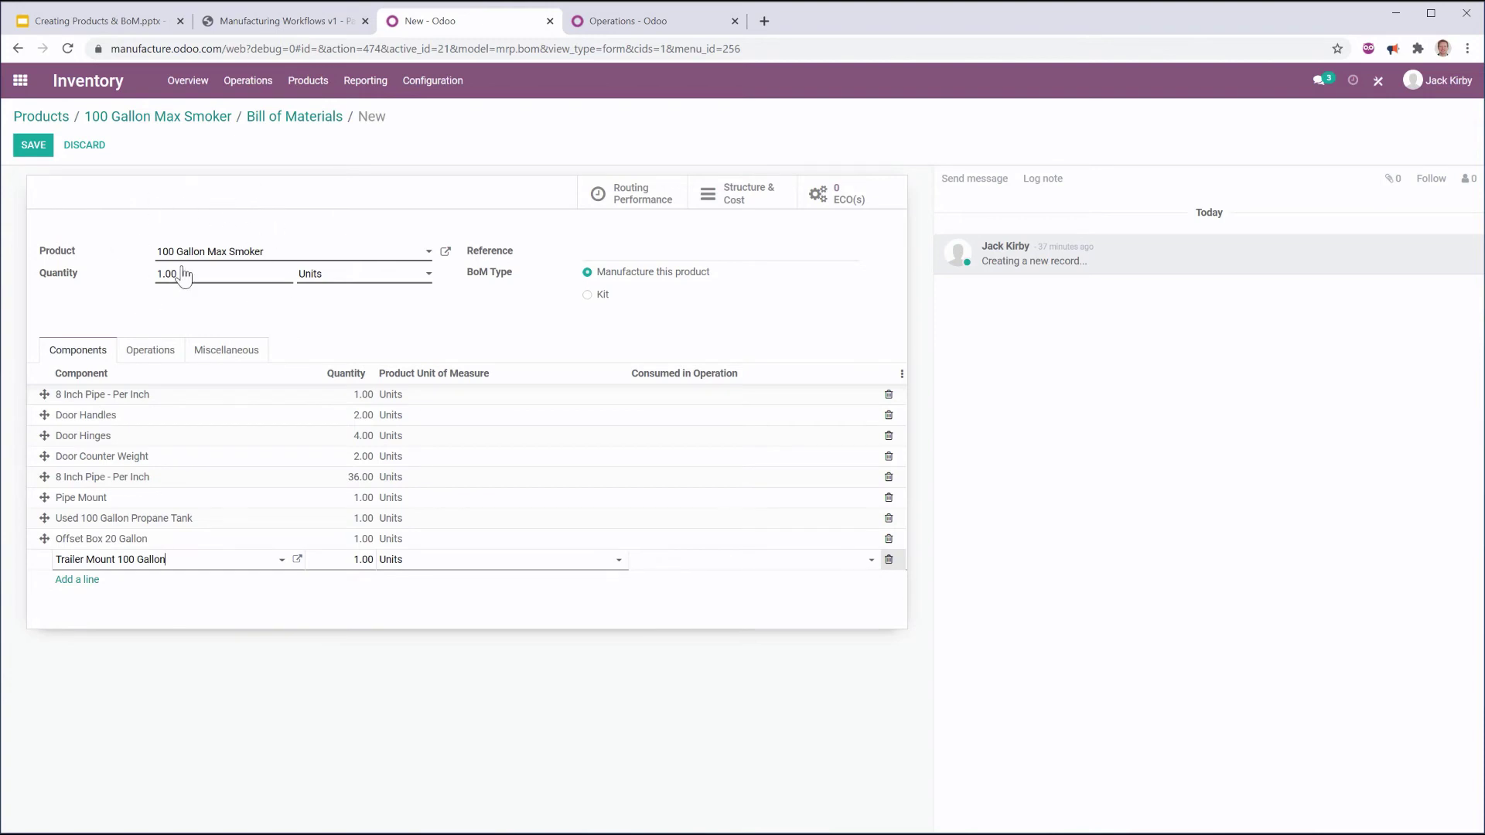
left_click(770, 396)
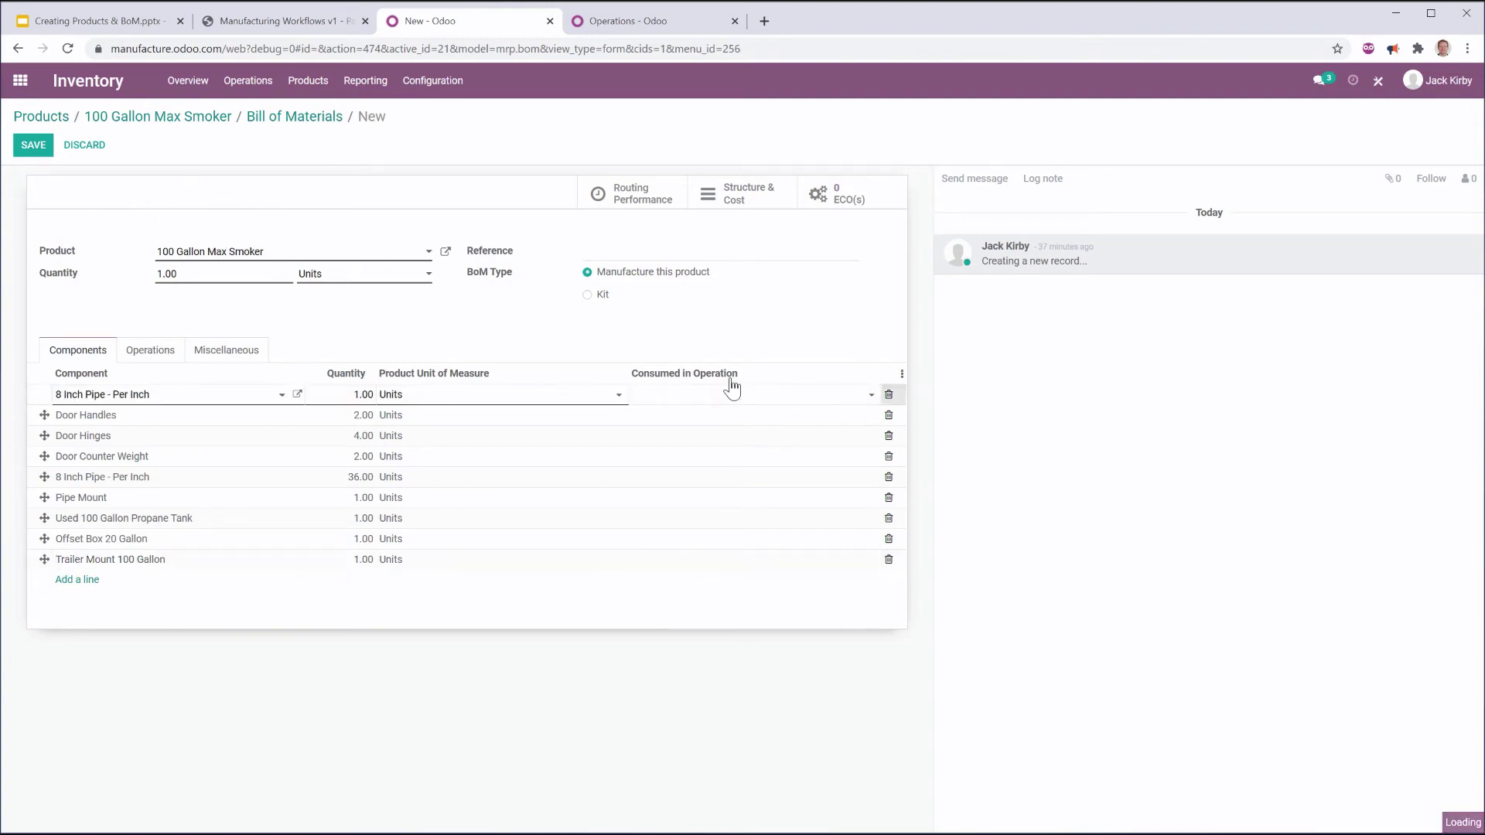
Add the Cut operation at Saw Station 01 for 80 minutes, plus the Weld, Assemble and Burn In operations, and save the bill of materials.
left_click(175, 349)
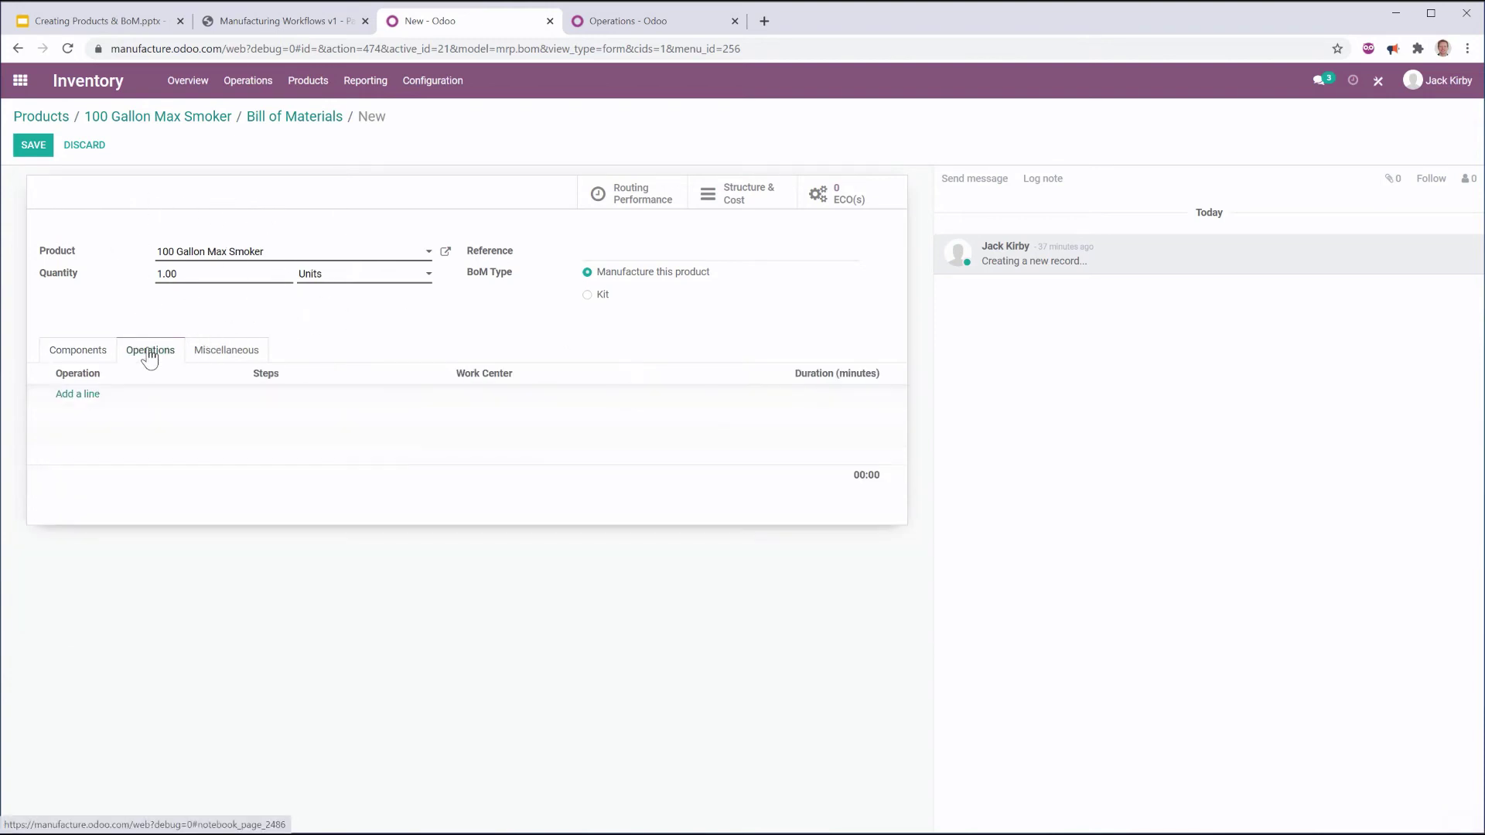
left_click(86, 400)
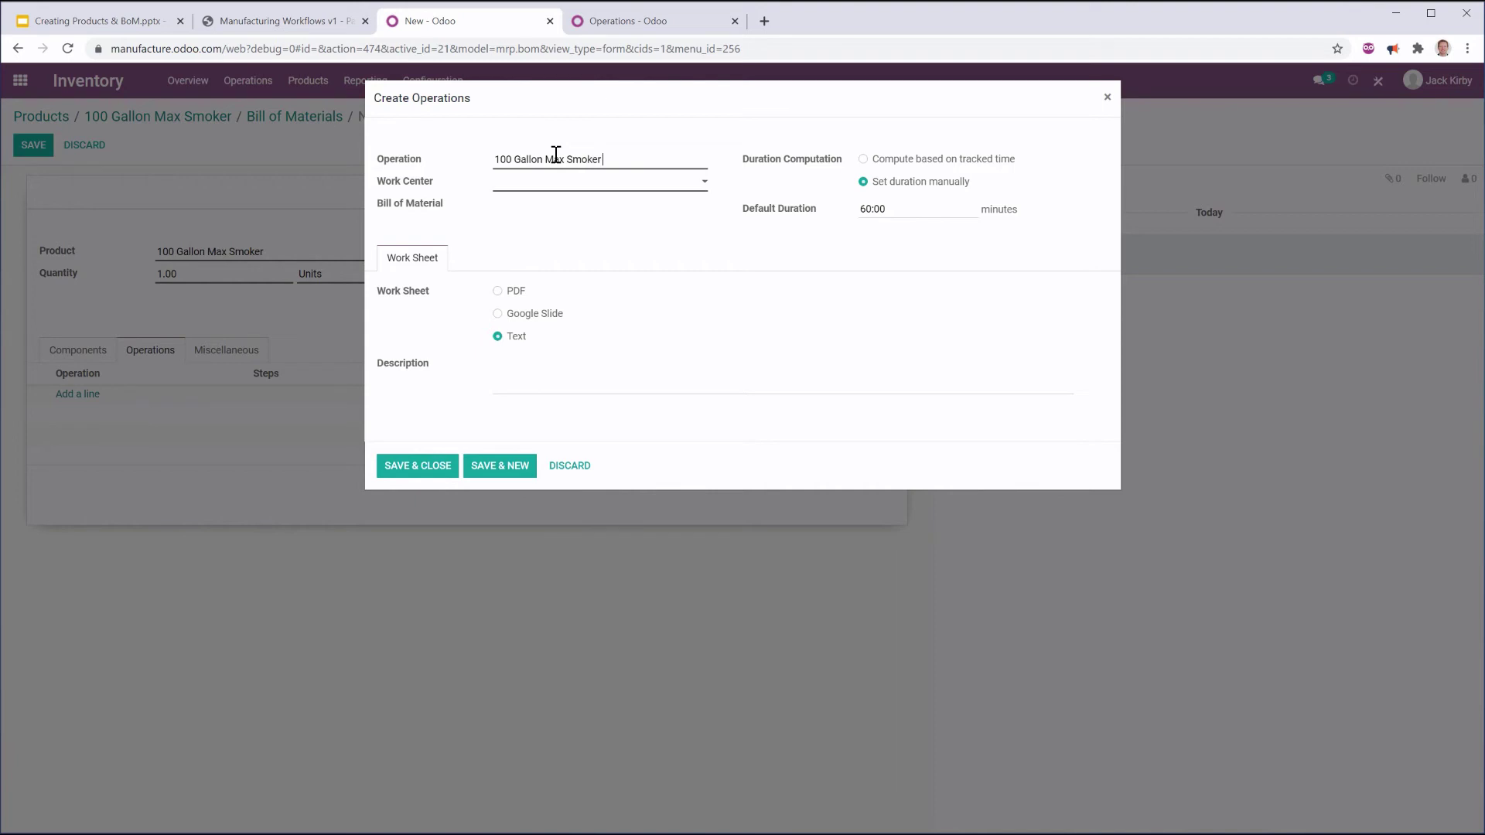
left_click(557, 186)
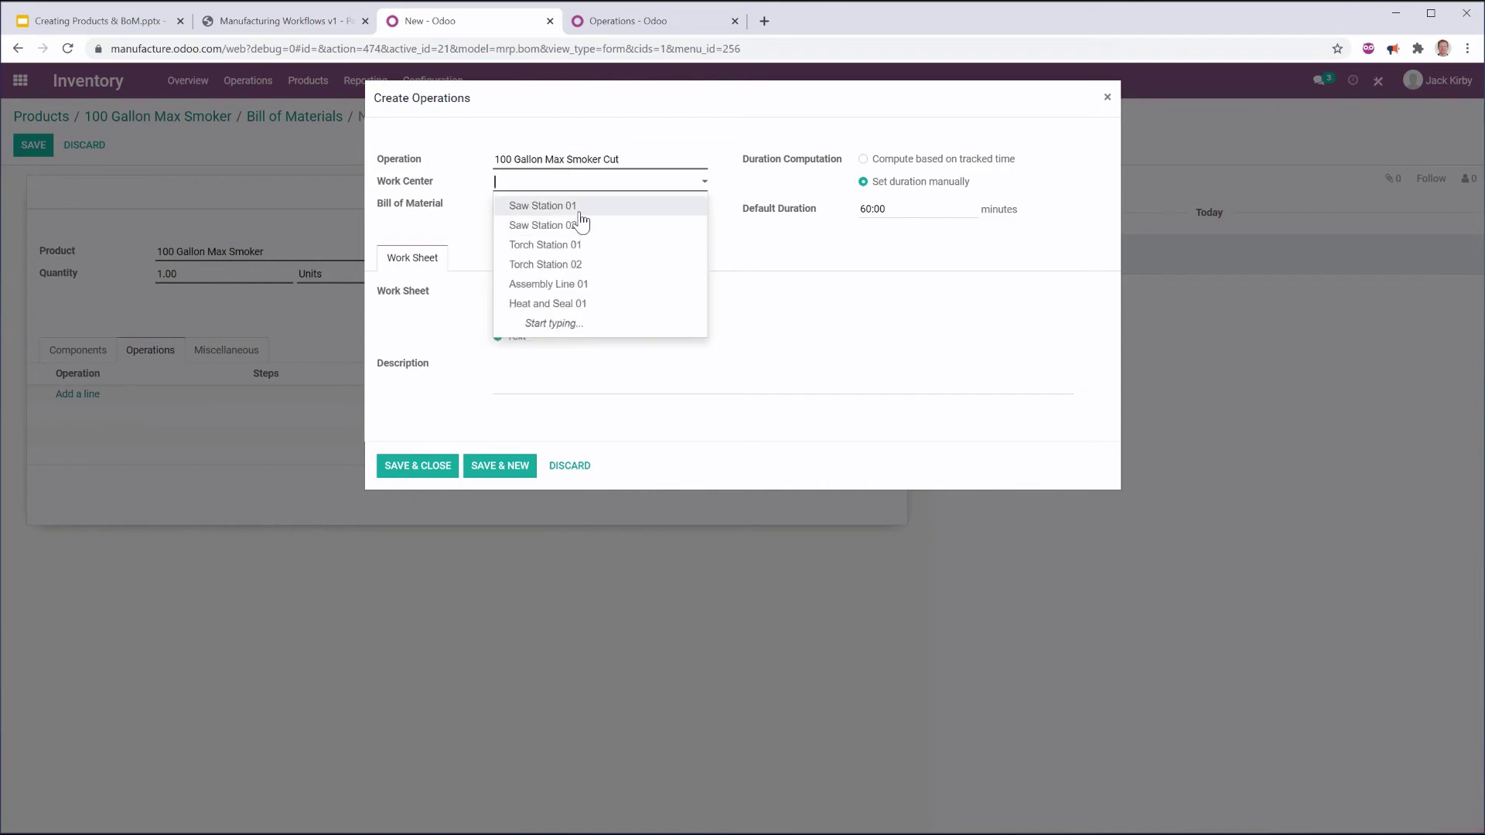
left_click(581, 208)
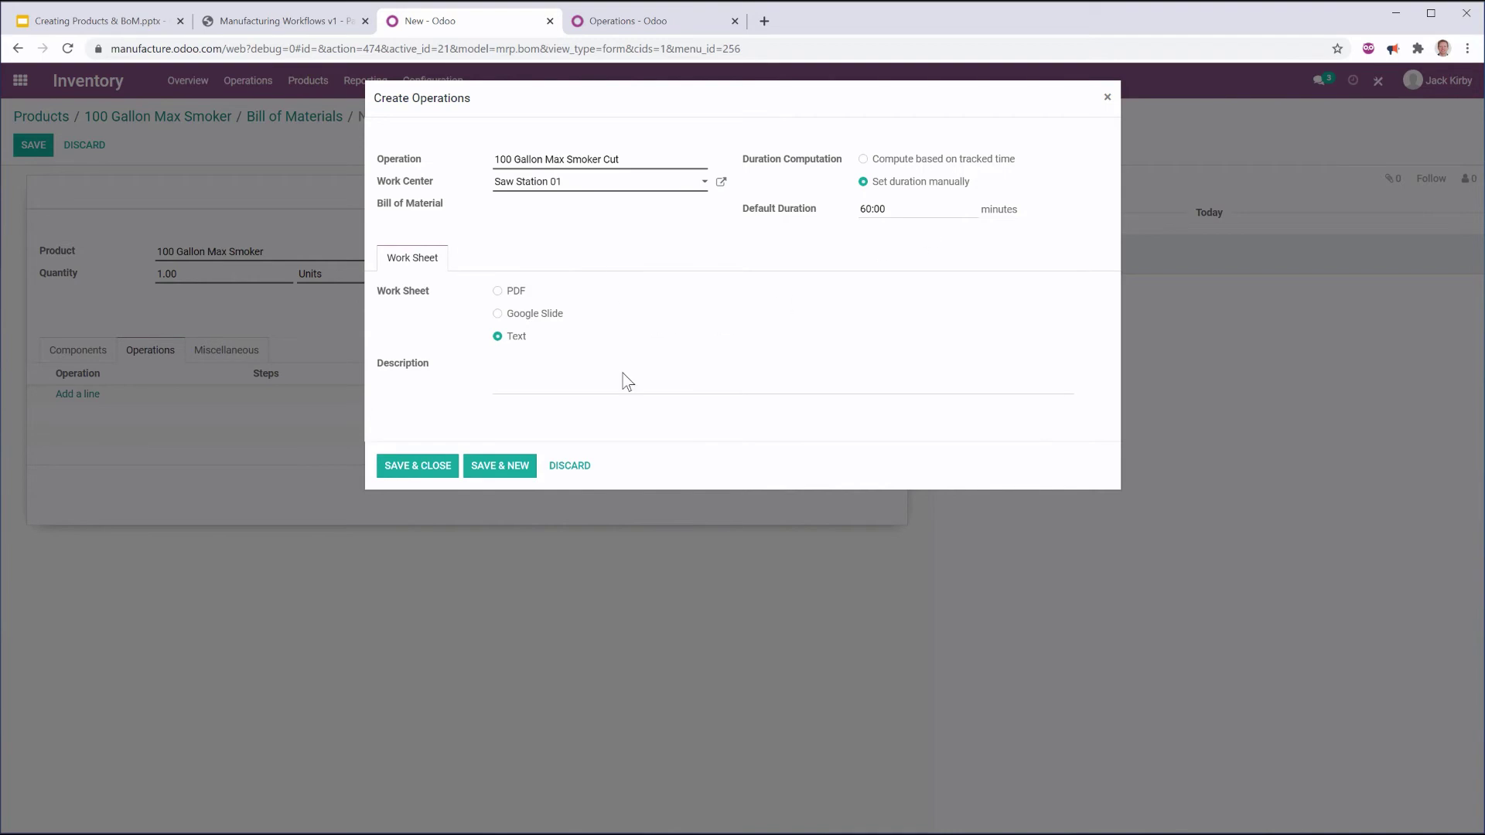
left_click_drag(888, 209, 787, 196)
type("80")
left_click(430, 467)
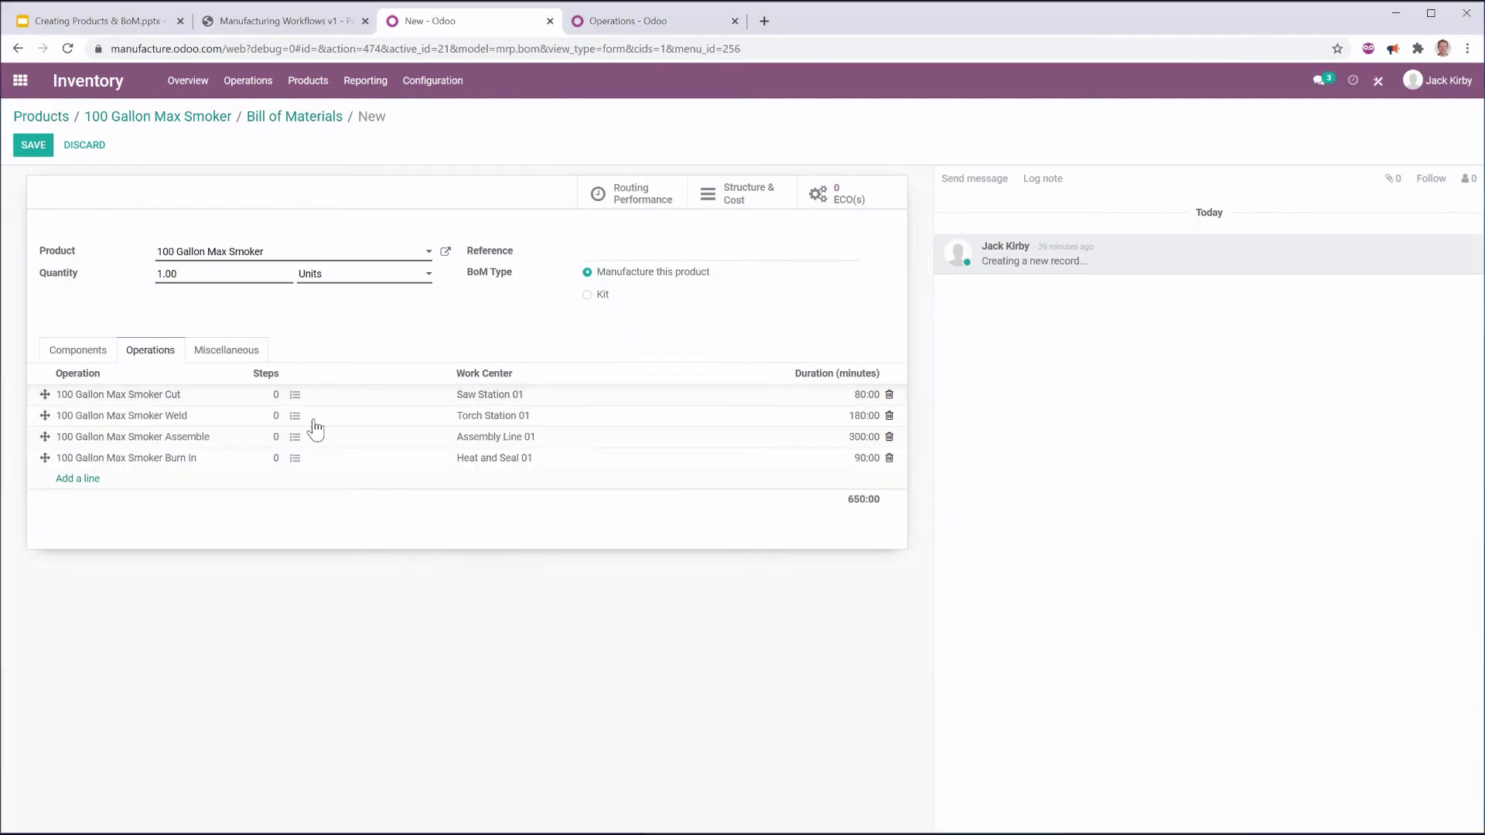
key("alt+s")
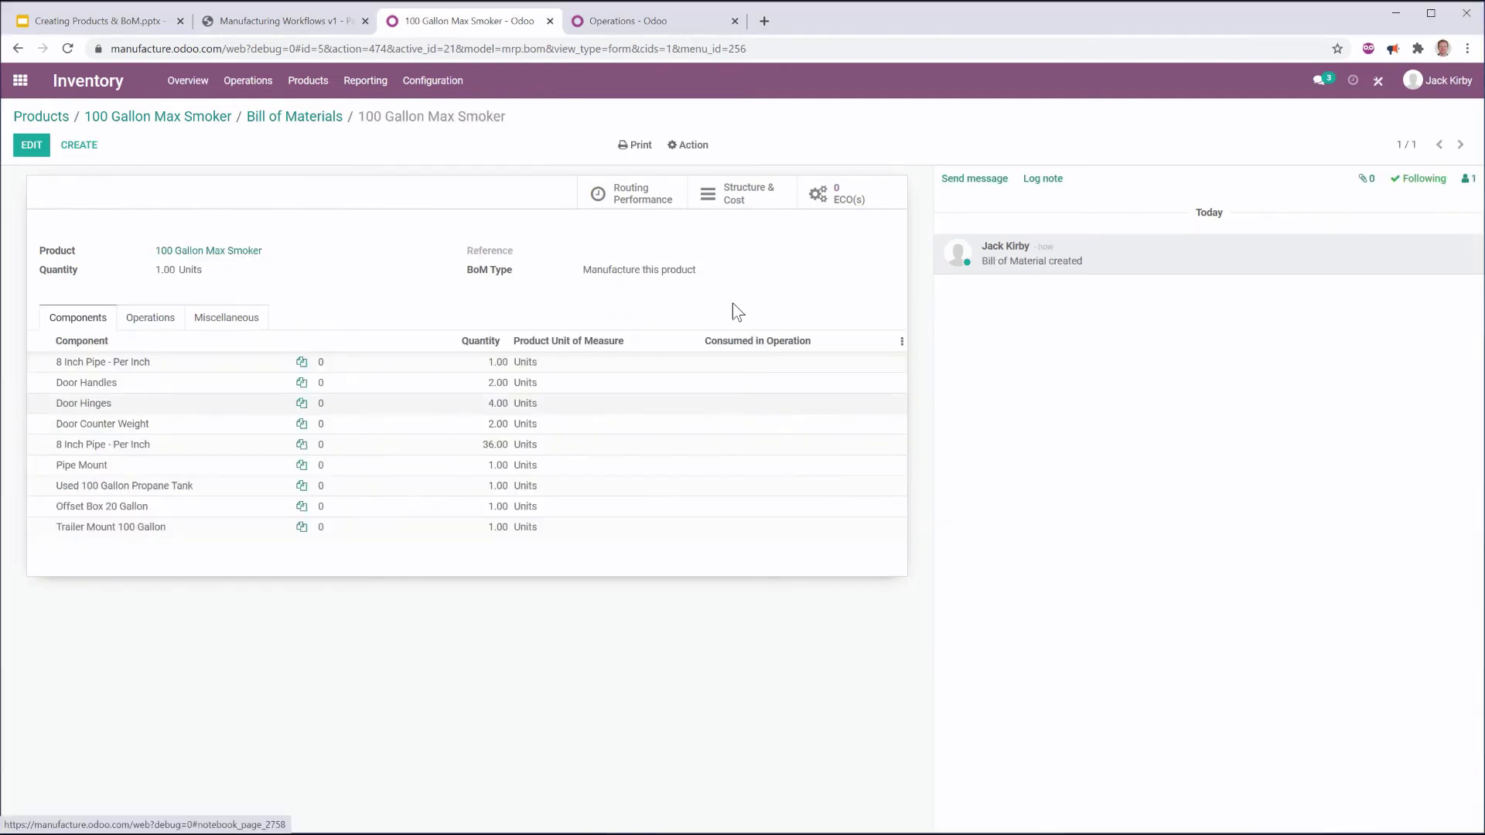
Assign each component to the Cut, Weld or Assemble operation that consumes it, with the first 8 Inch Pipe in Cut, and save.
left_click(32, 145)
left_click(712, 403)
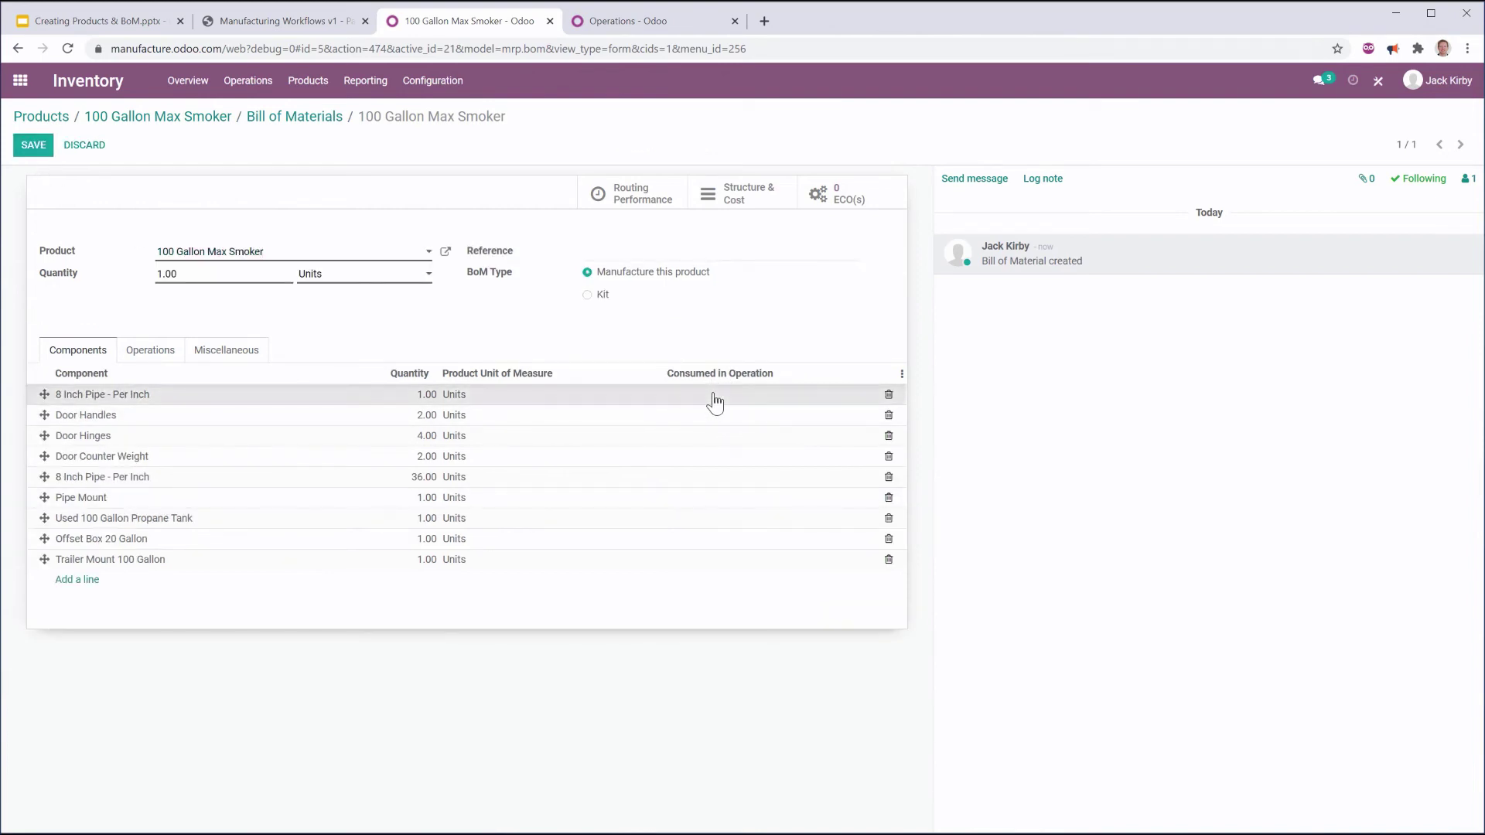
left_click(744, 398)
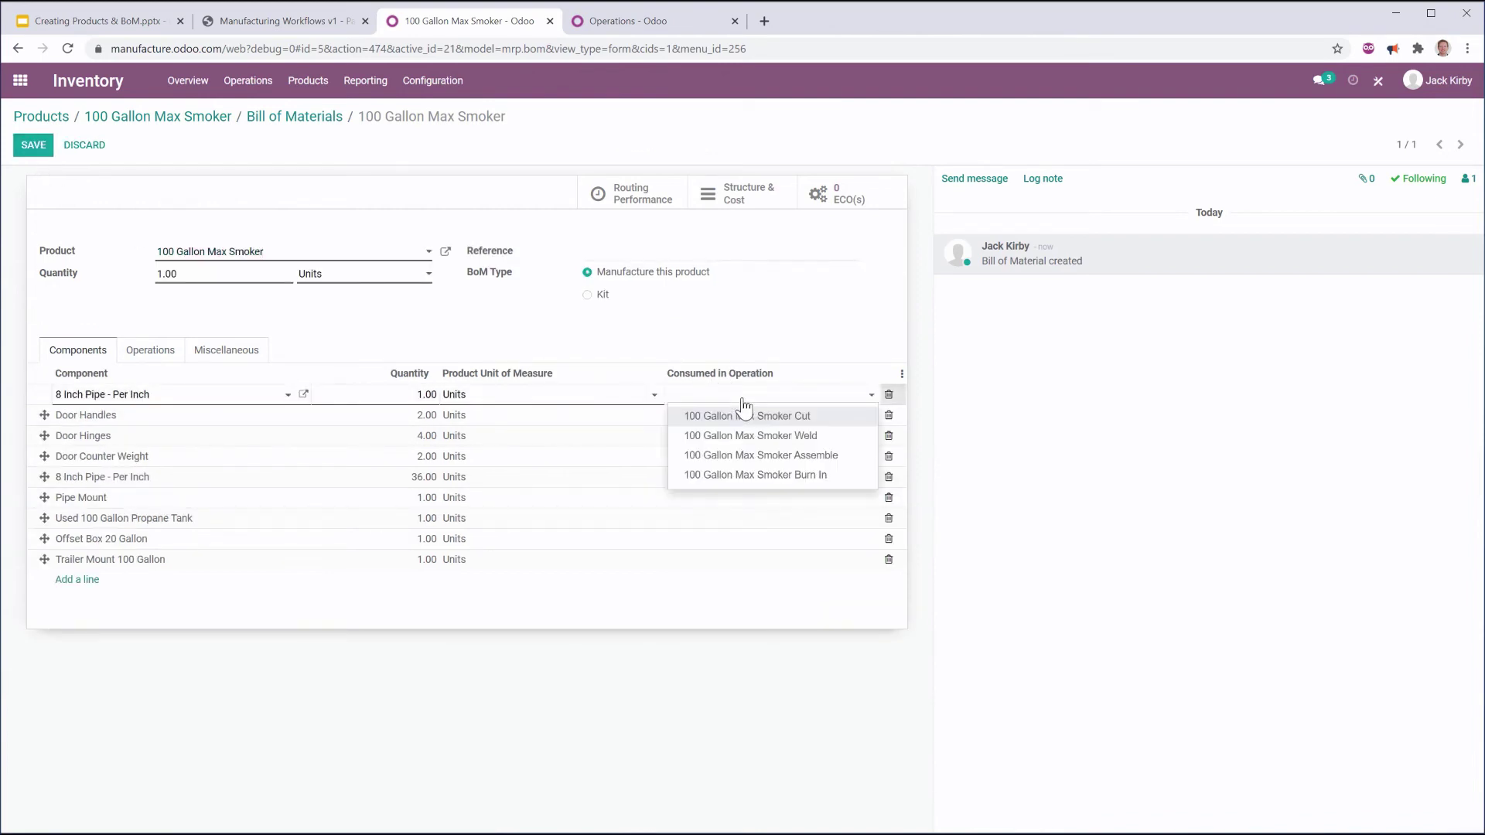
left_click(742, 416)
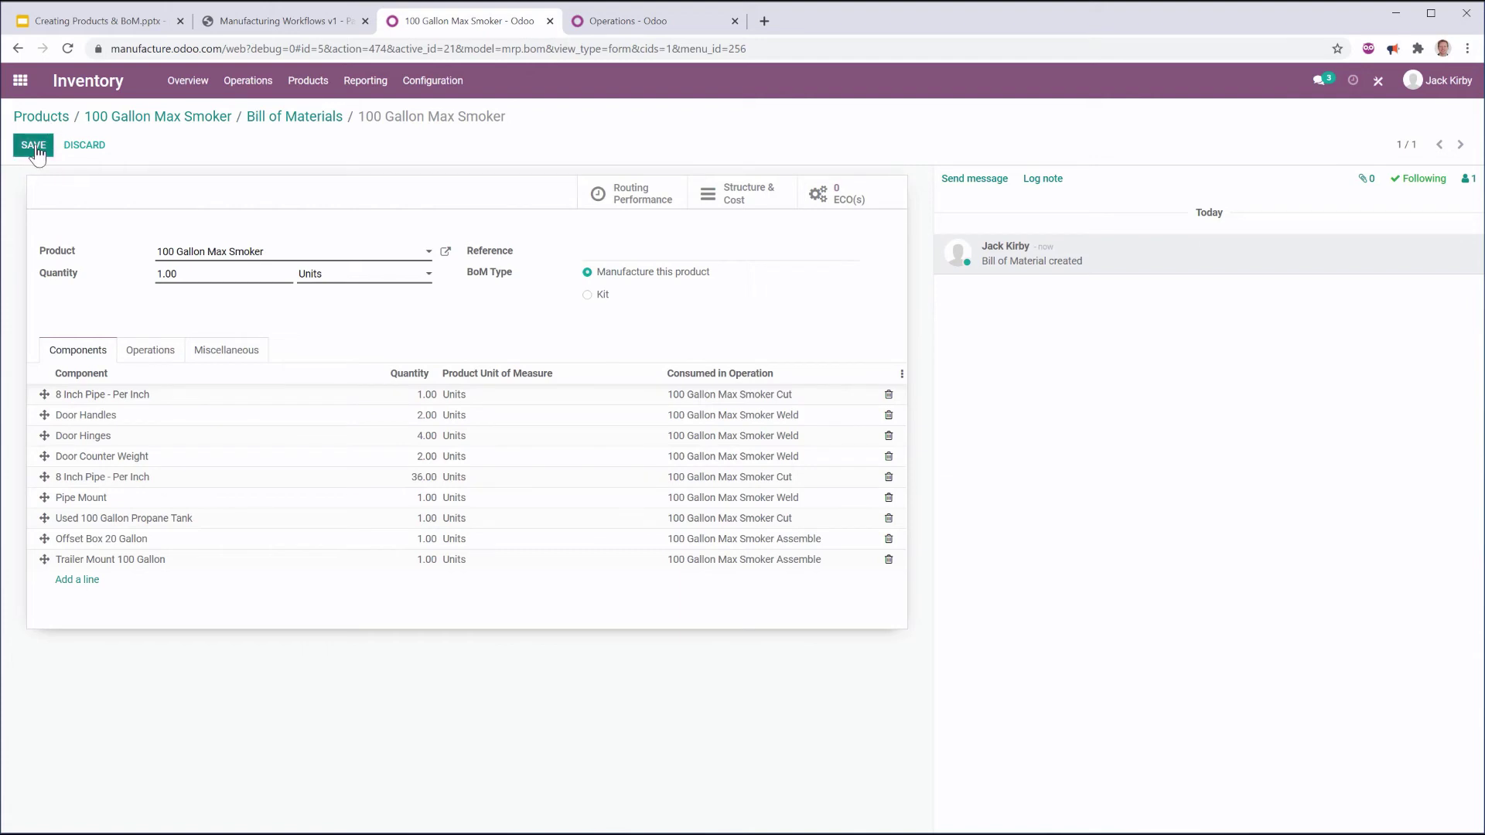
left_click(33, 146)
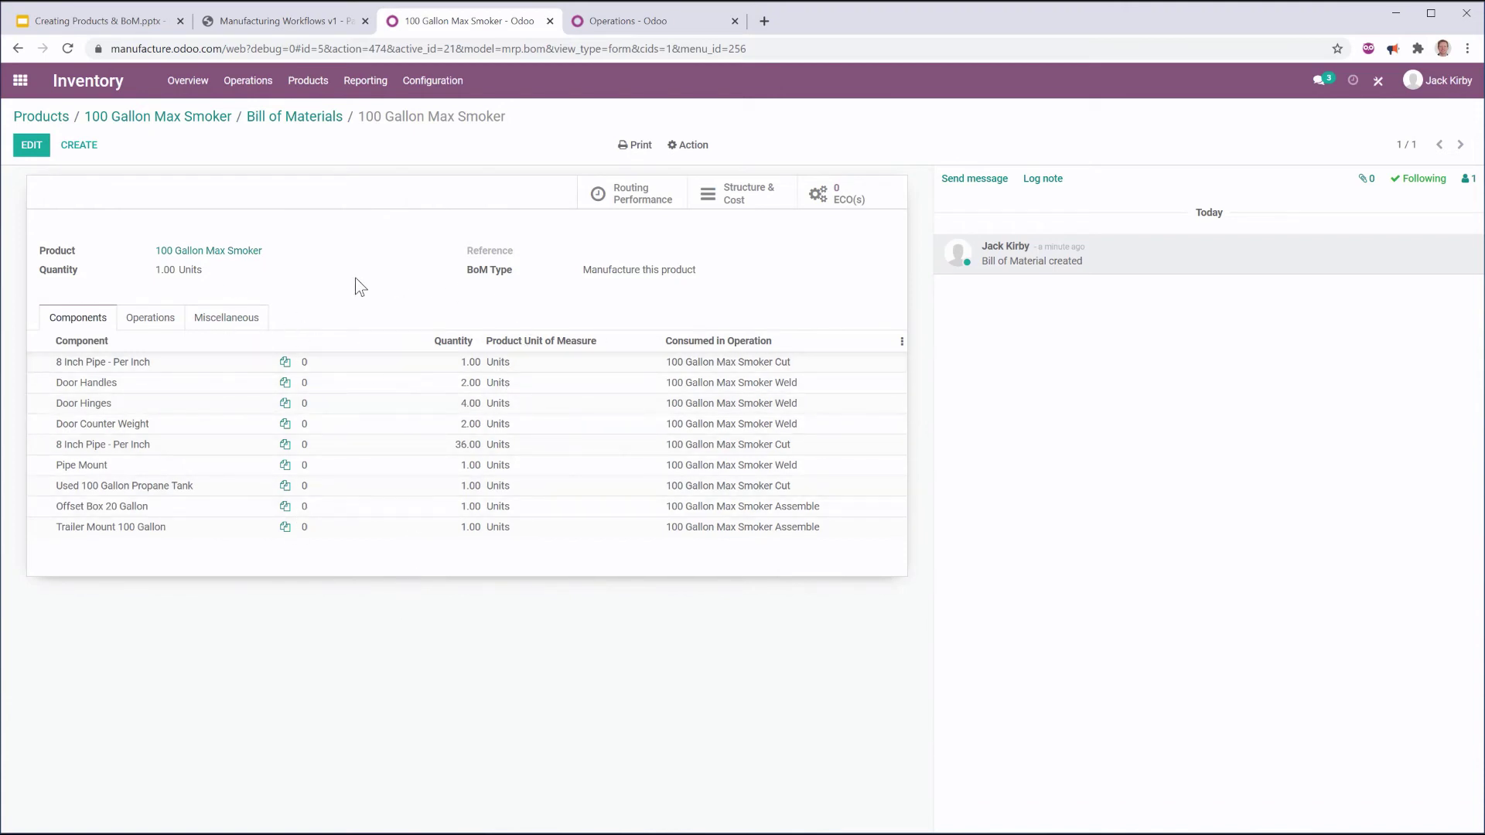
Review the smoker's BoM Structure & Cost report alongside the manufacturing workflow diagram.
left_click(732, 206)
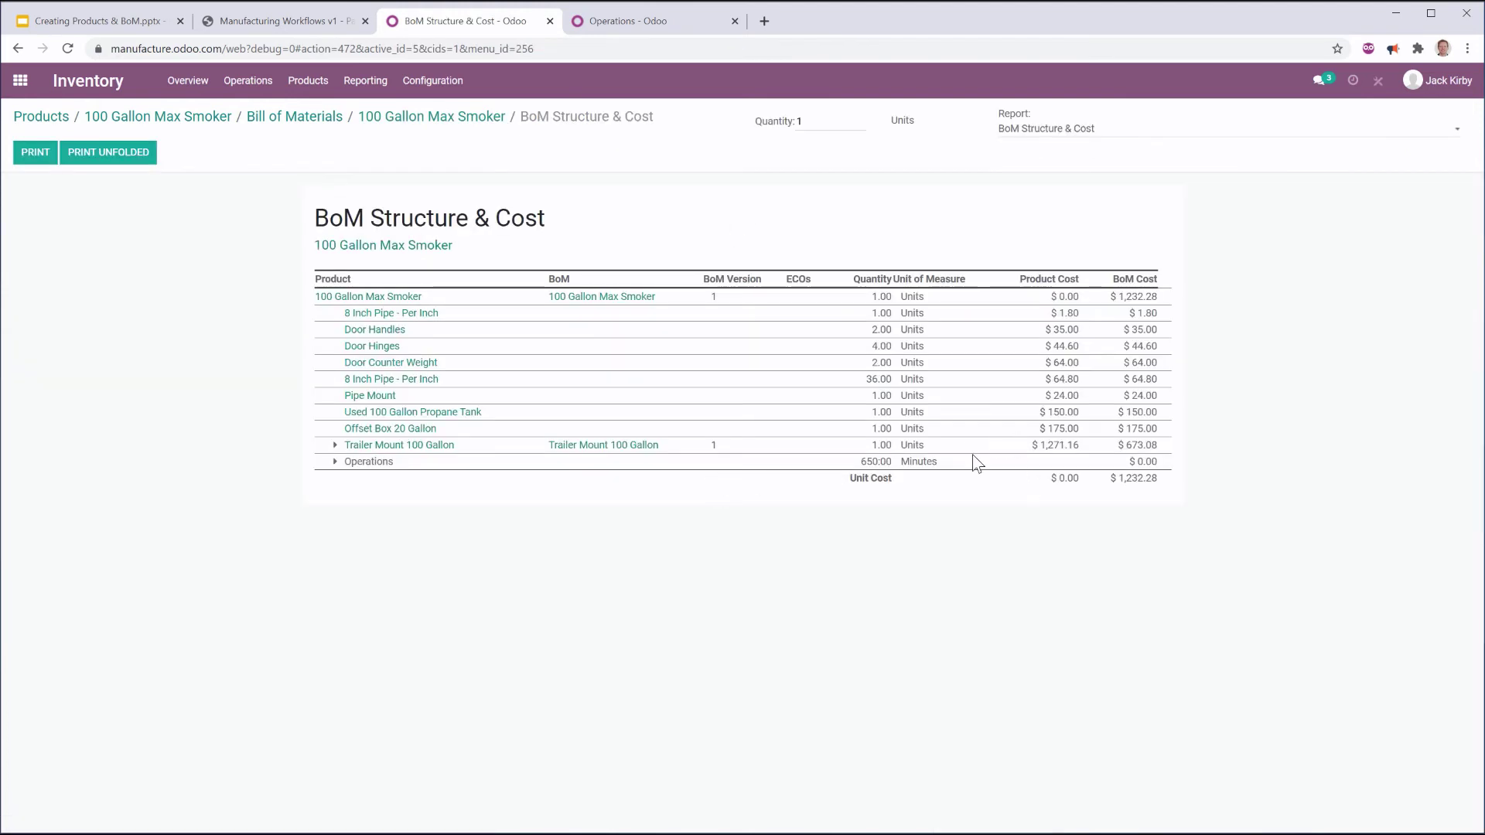
left_click(232, 24)
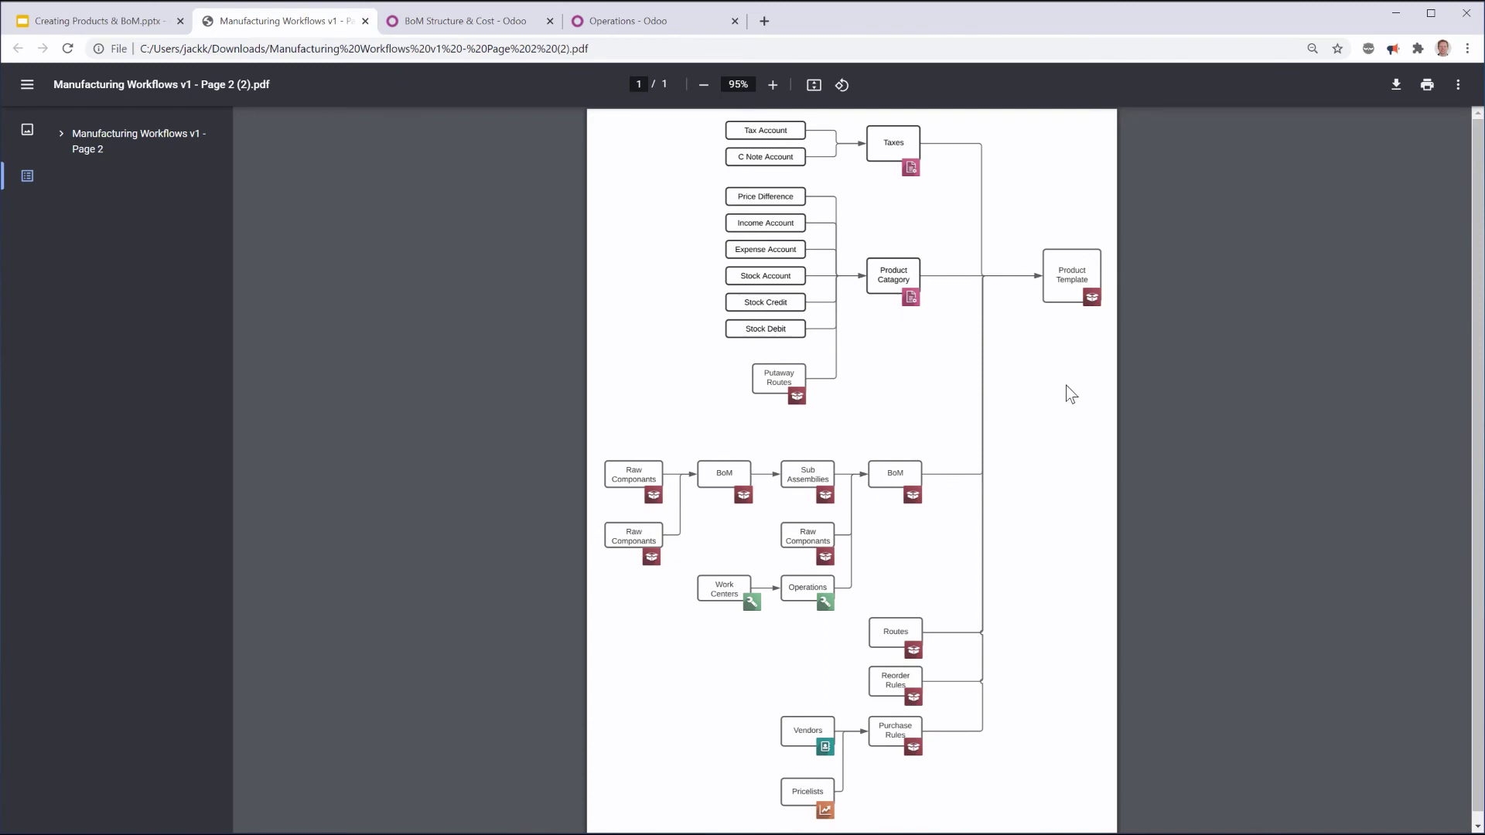
left_click(464, 23)
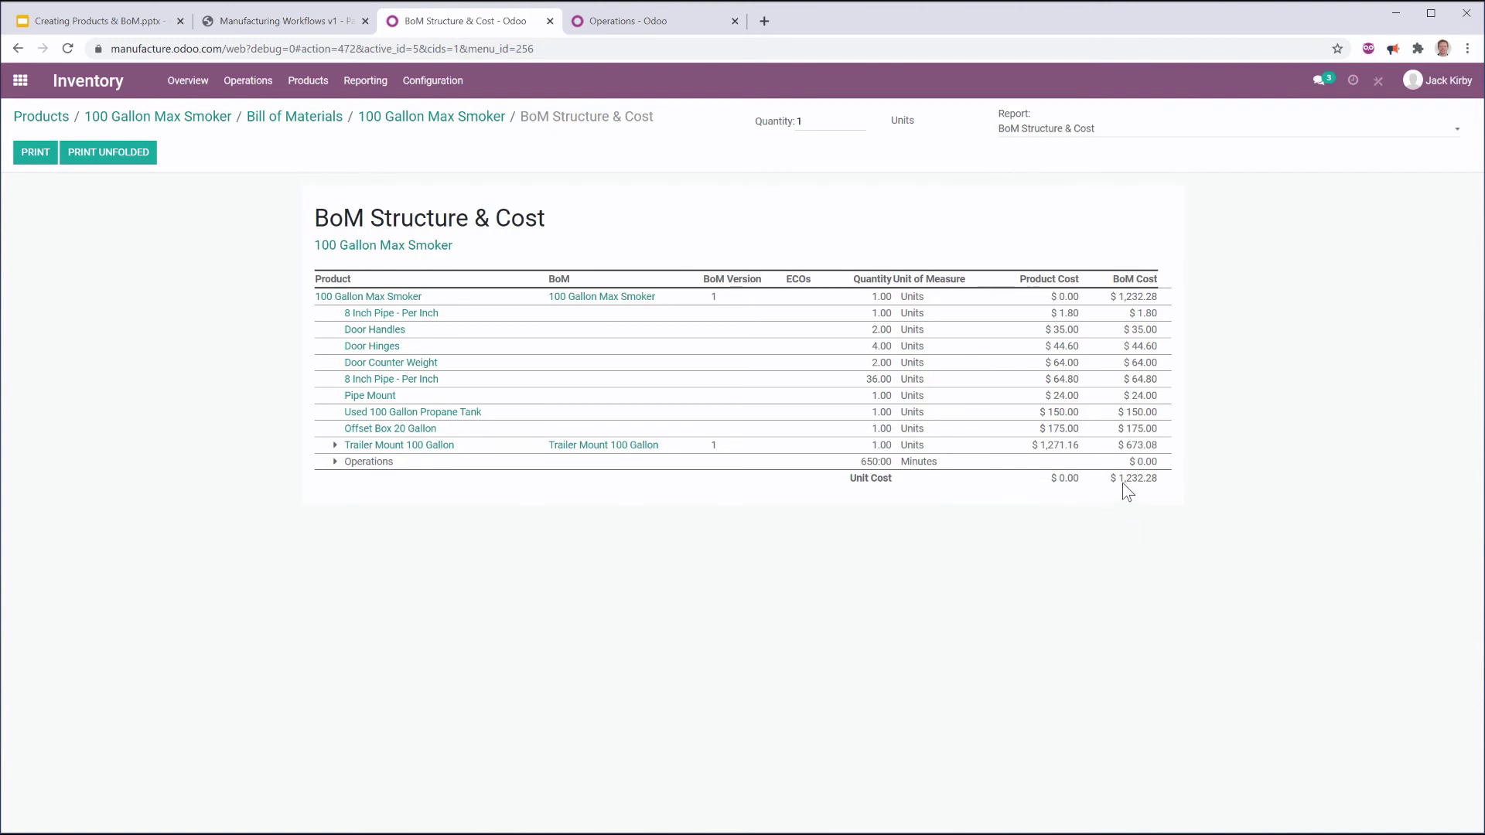
Return to the 100 Gallon Max Smoker product and compute its cost from the bill of materials.
left_click(302, 120)
left_click(193, 117)
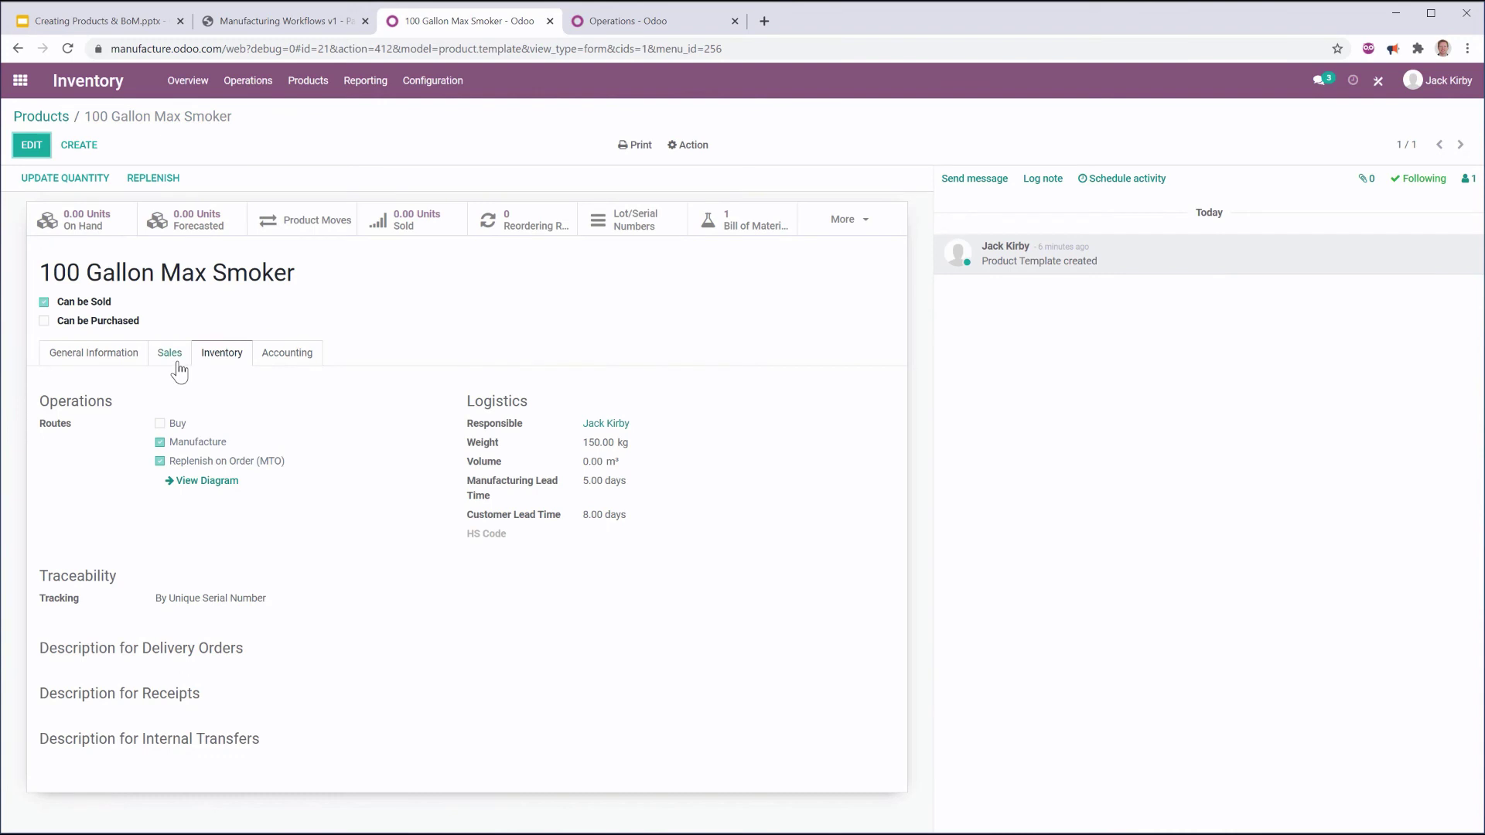
left_click(112, 360)
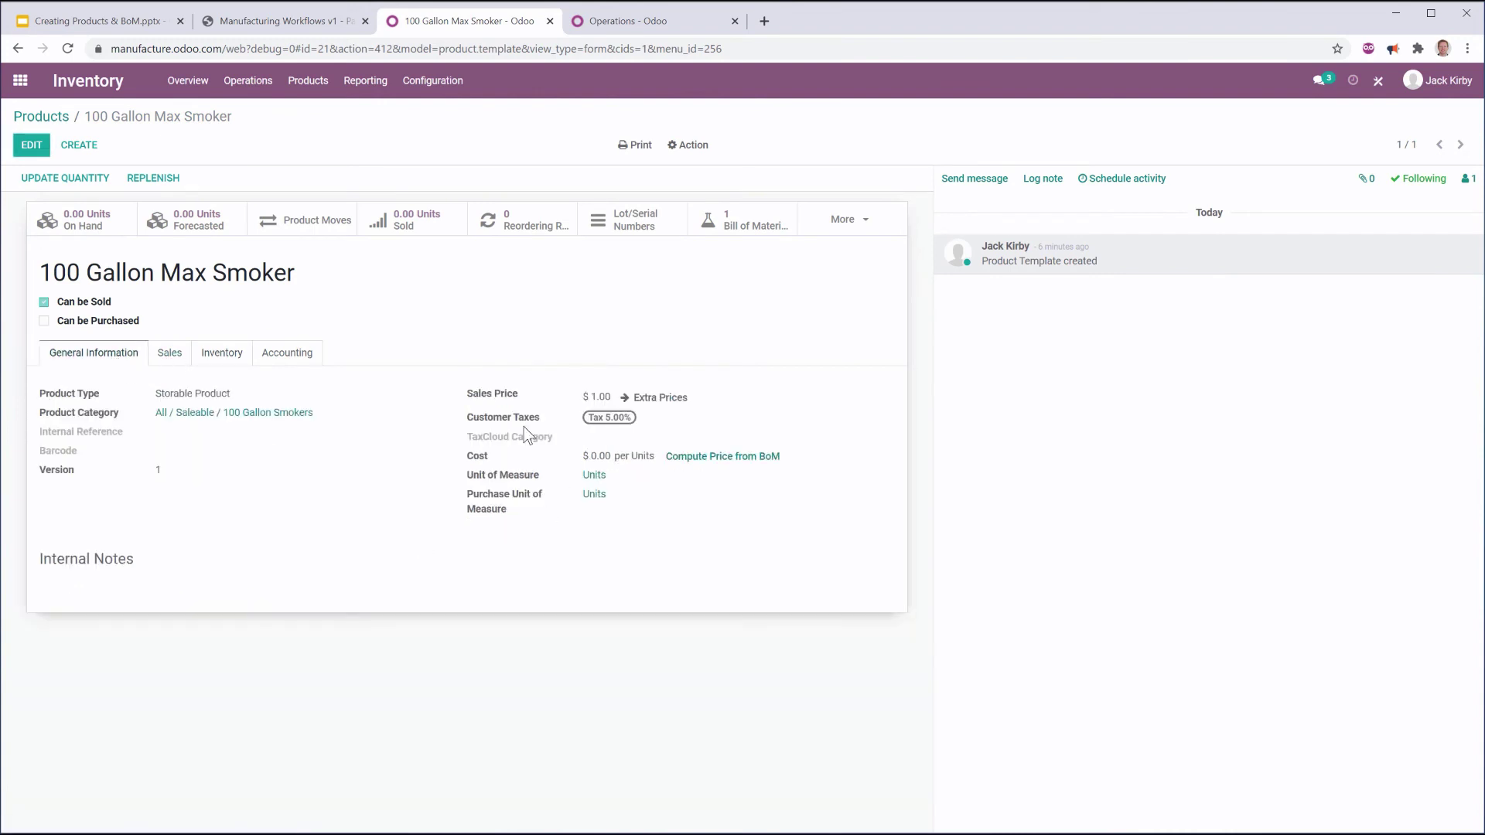
left_click(726, 458)
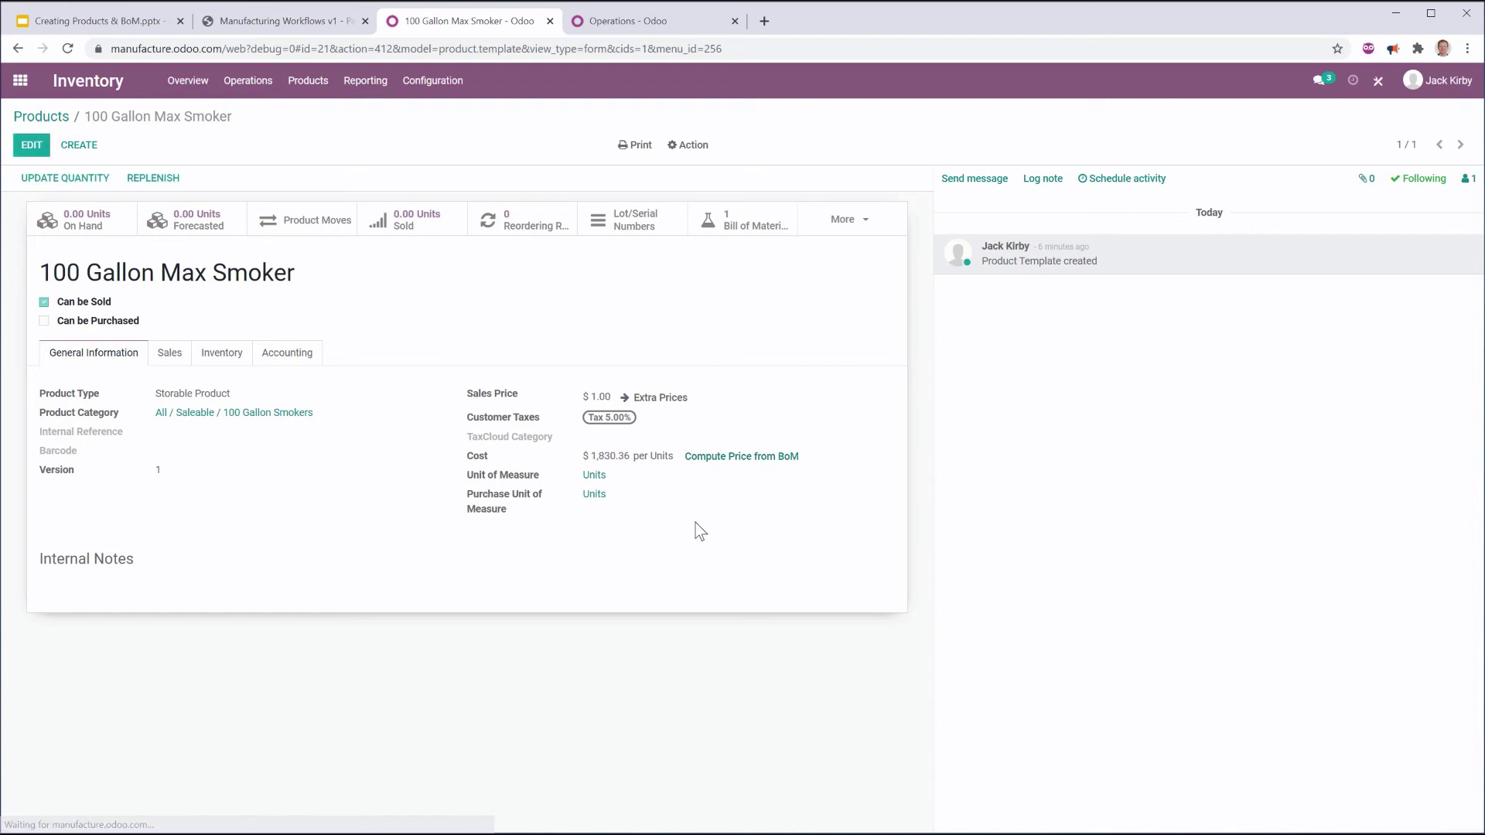
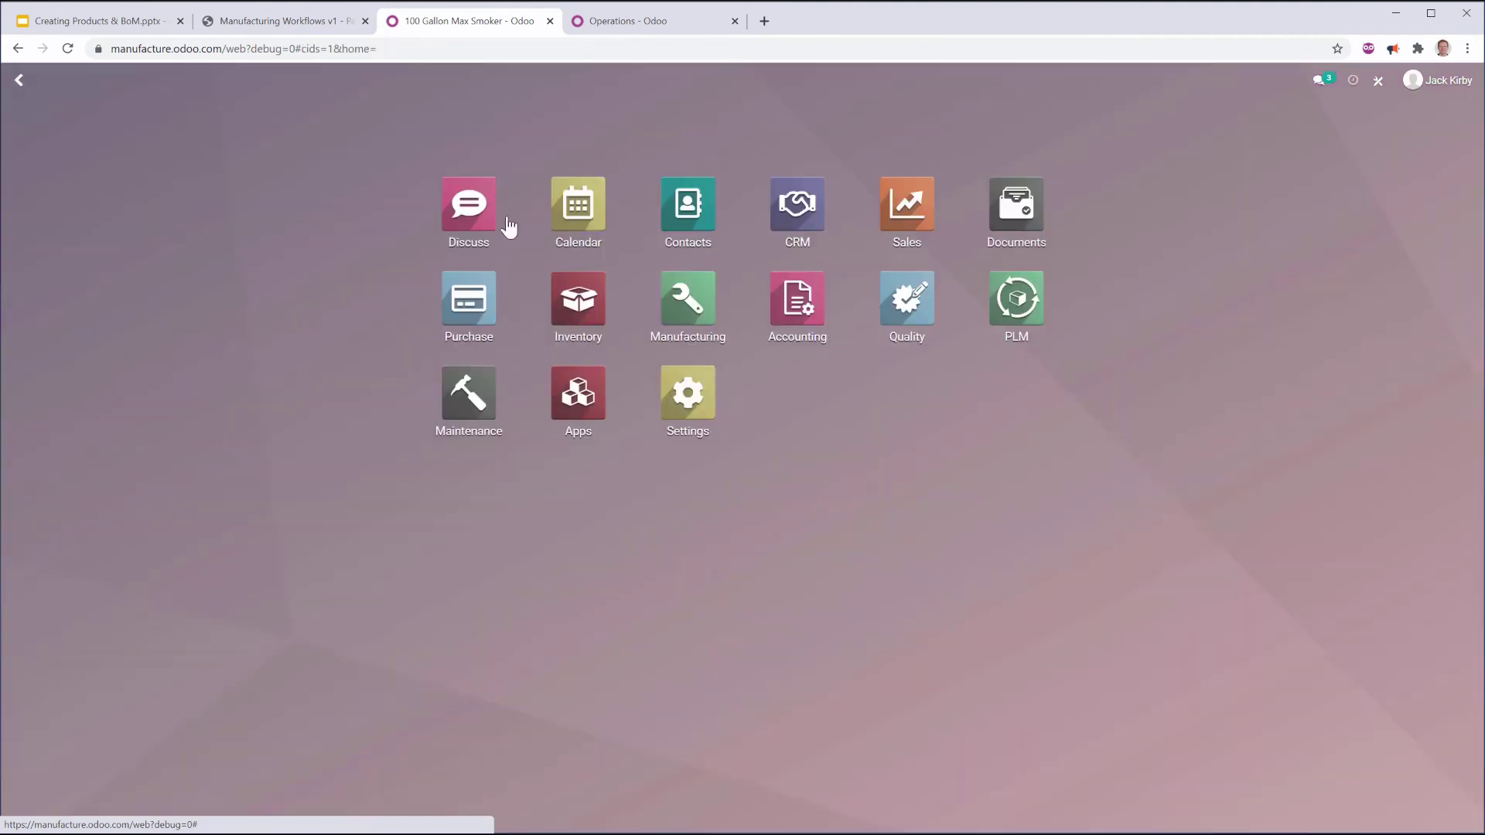
Switch to the Sales app and open the Public Pricelist for editing, checking the managers' questions slide.
left_click(910, 222)
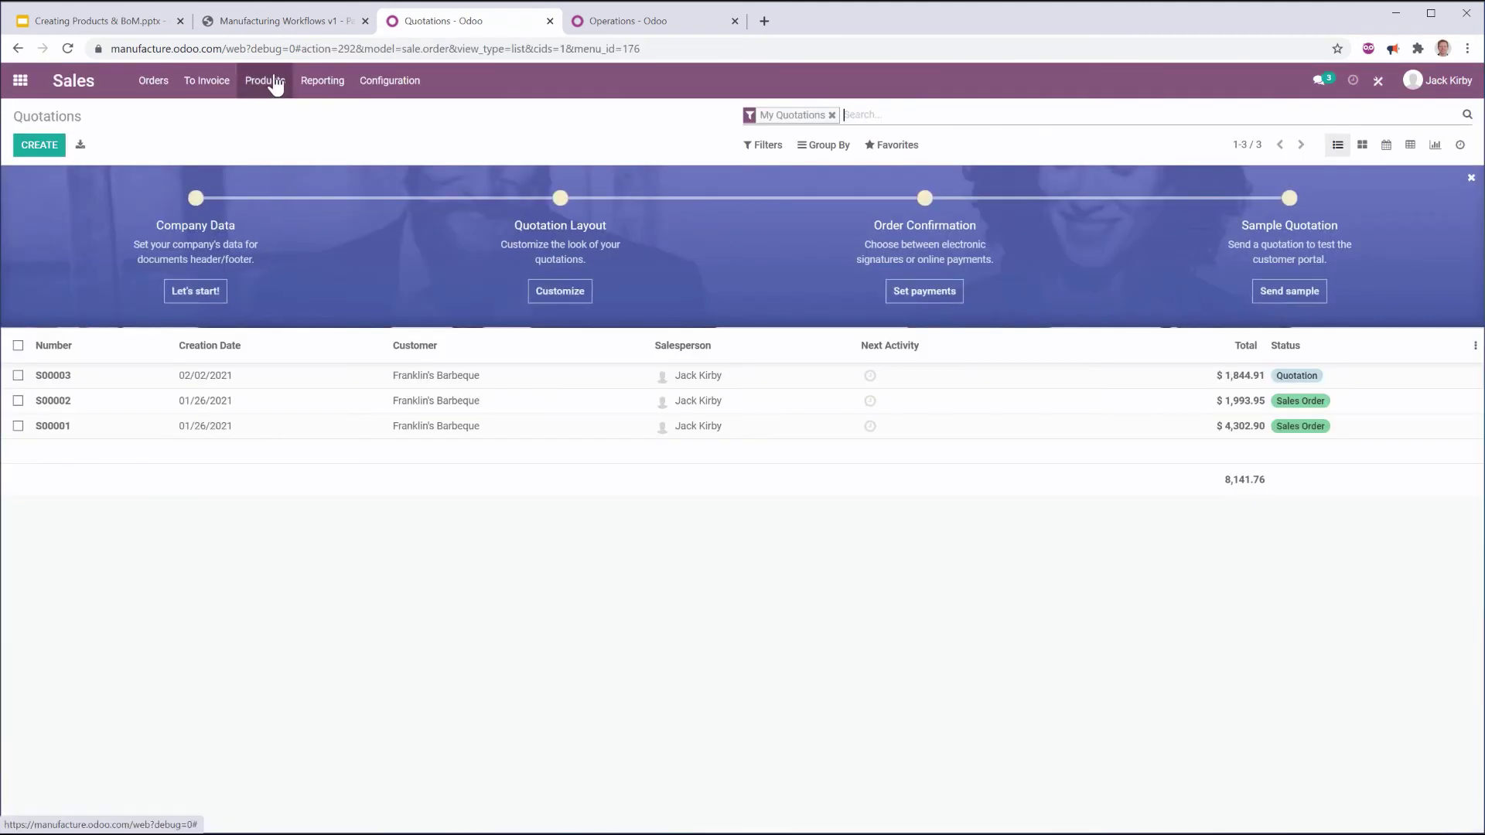
left_click(265, 81)
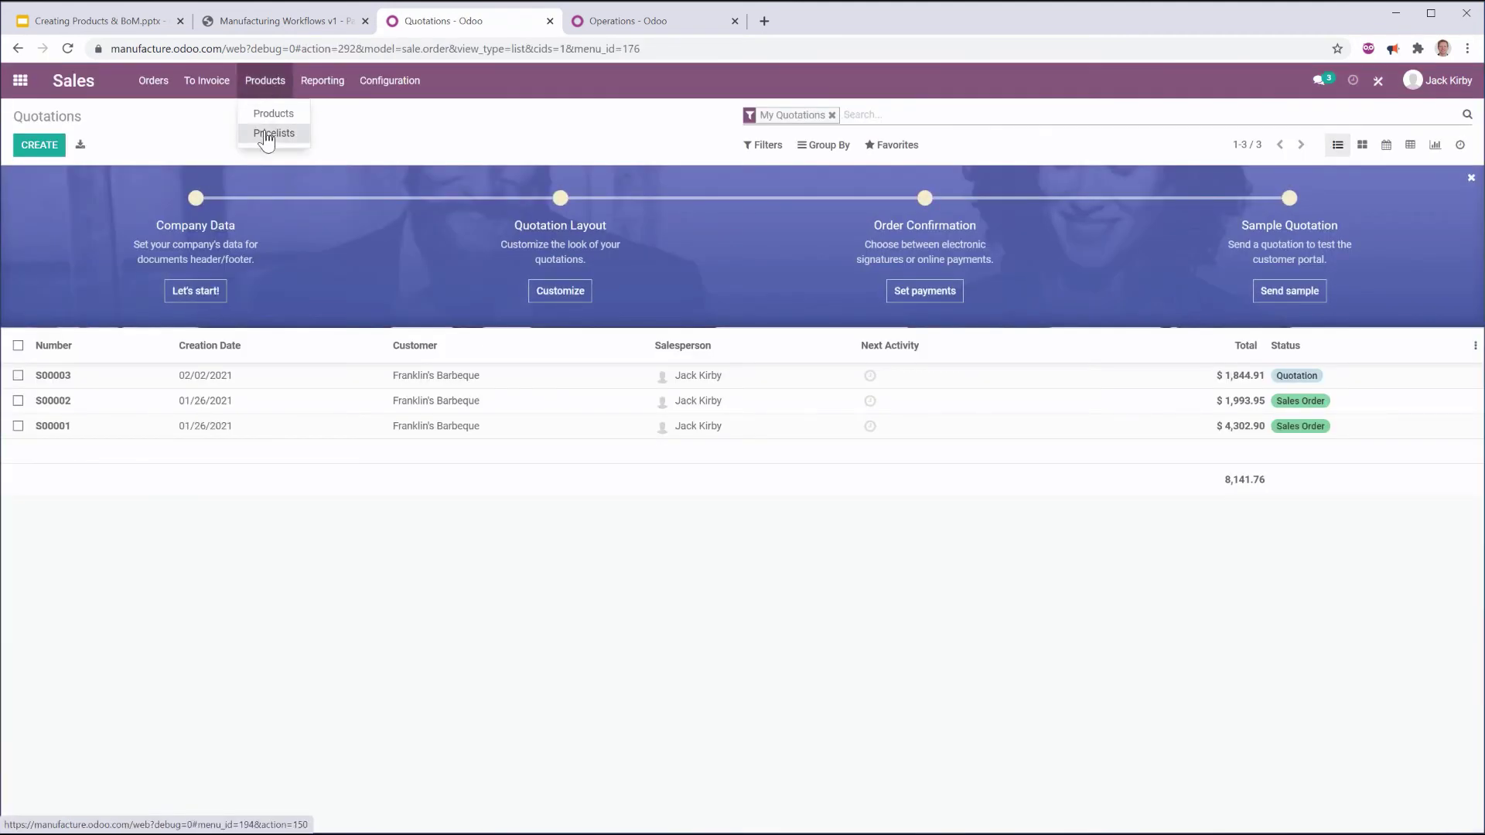
left_click(271, 134)
left_click(101, 213)
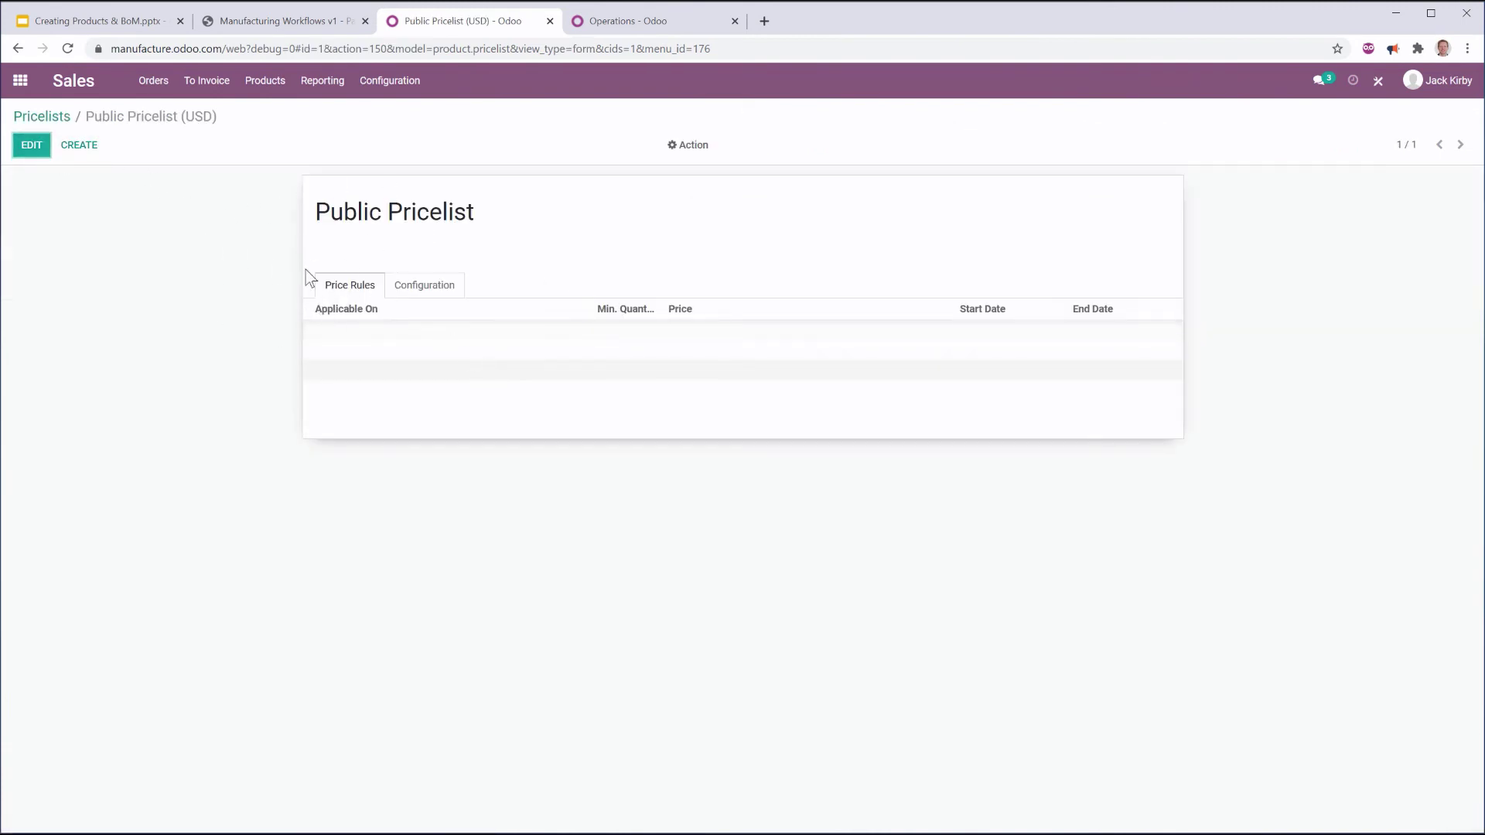
left_click(31, 147)
left_click(111, 19)
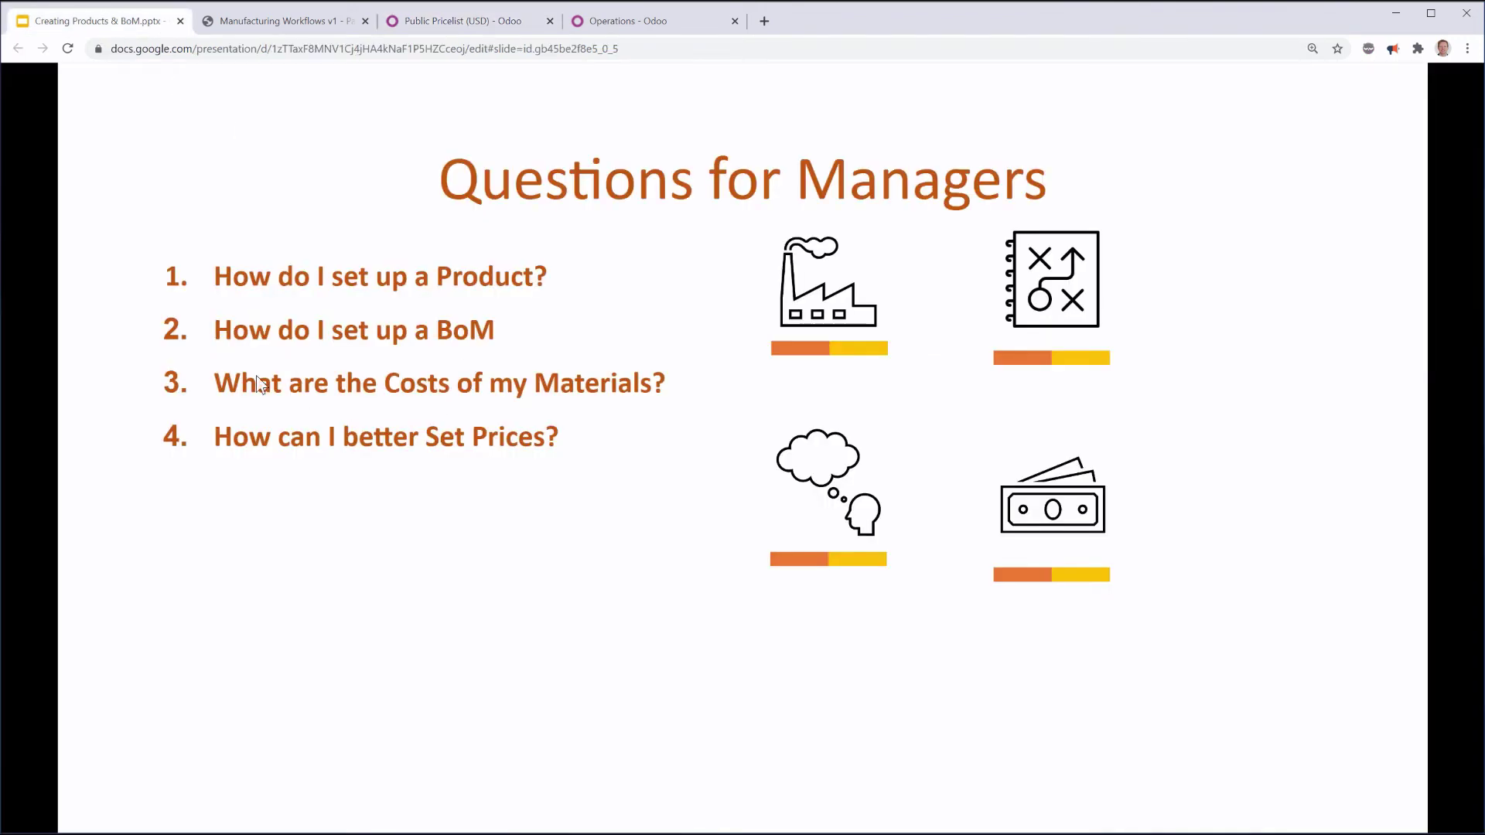
left_click(431, 27)
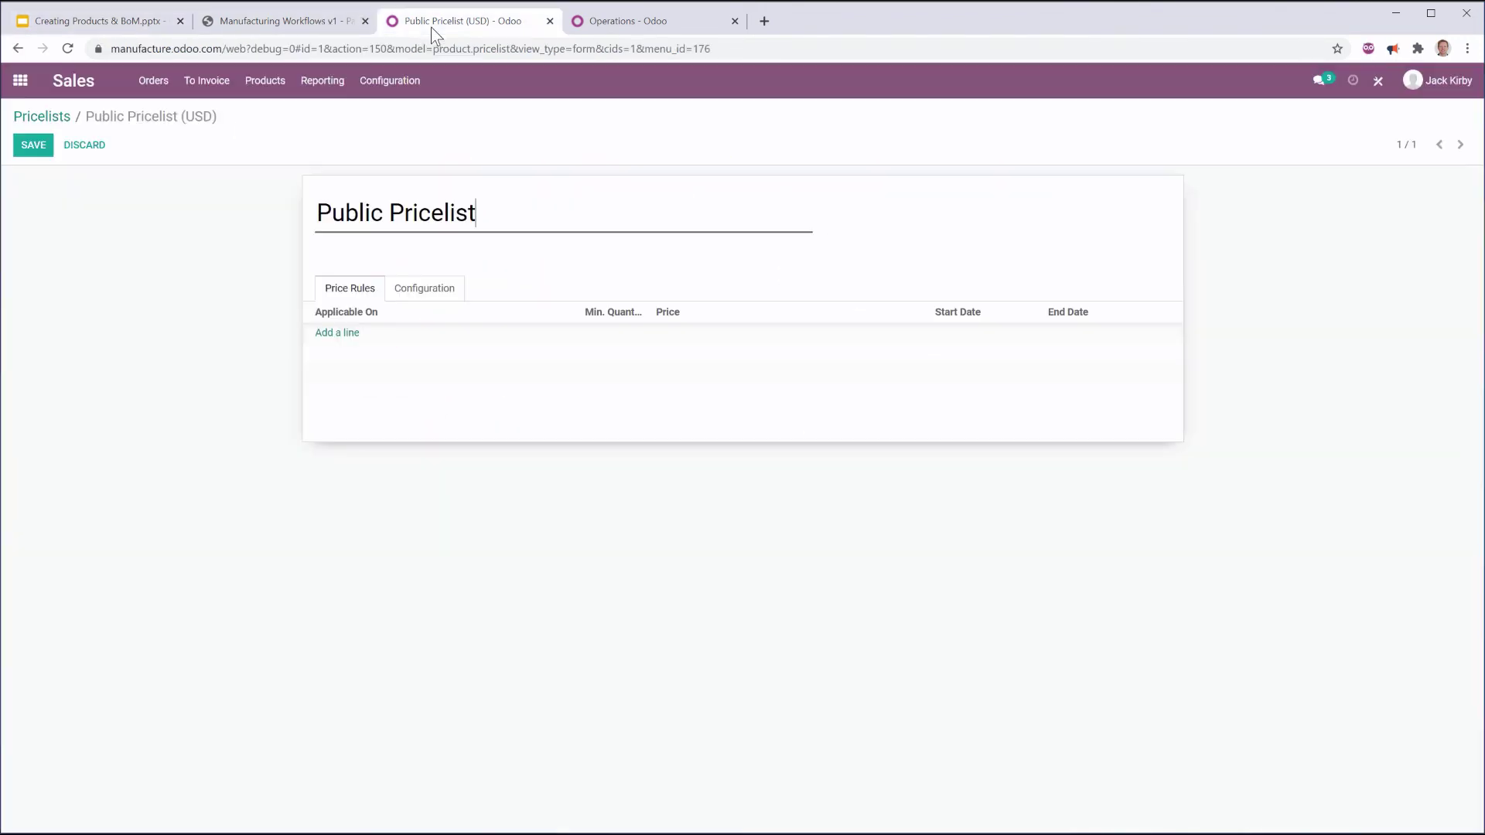
Add a price rule for the product 100 Gallon Max Smoker, computed by a formula based on cost.
left_click(338, 333)
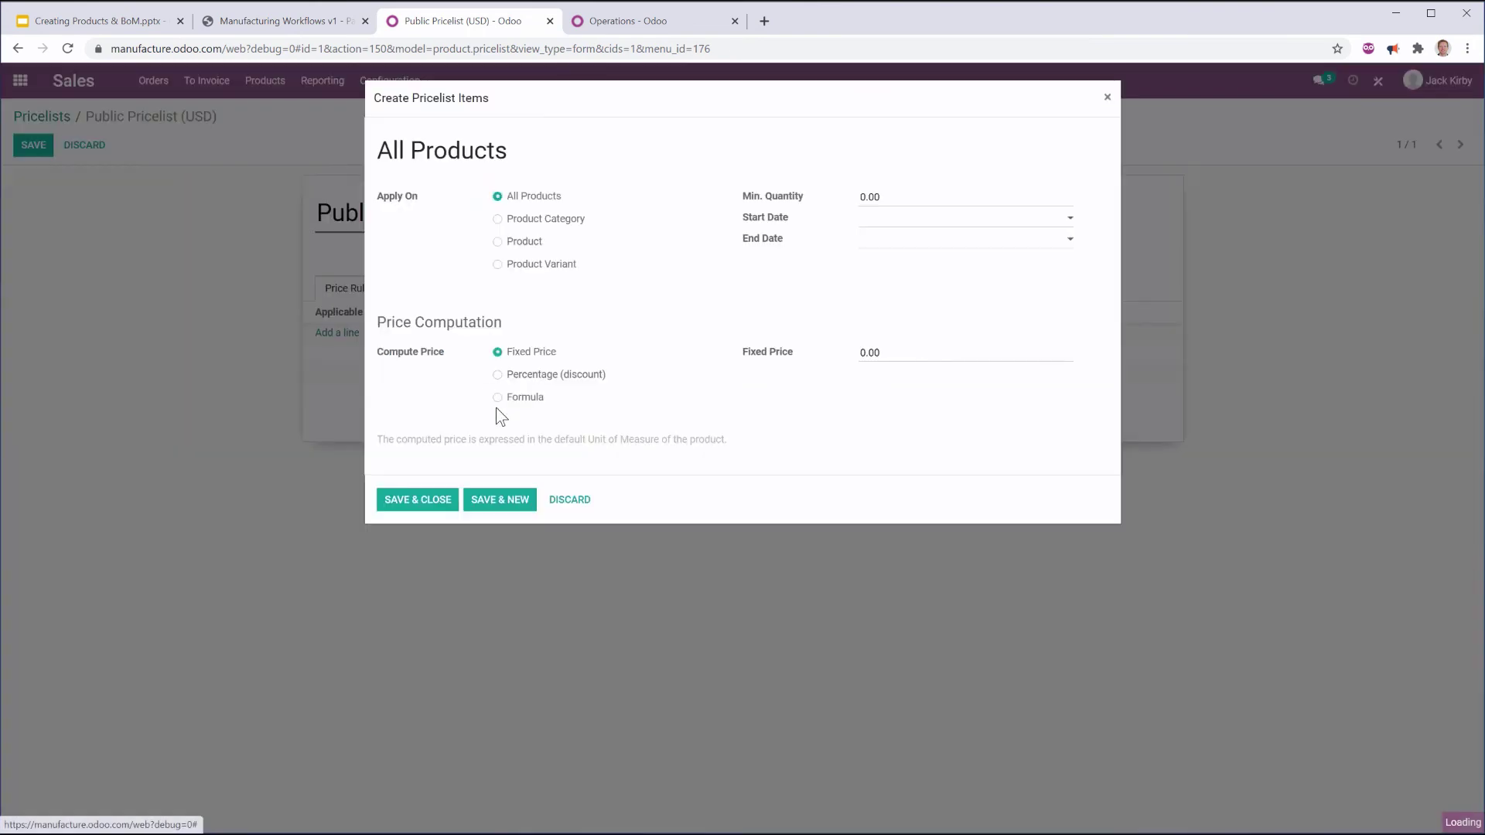
left_click(564, 219)
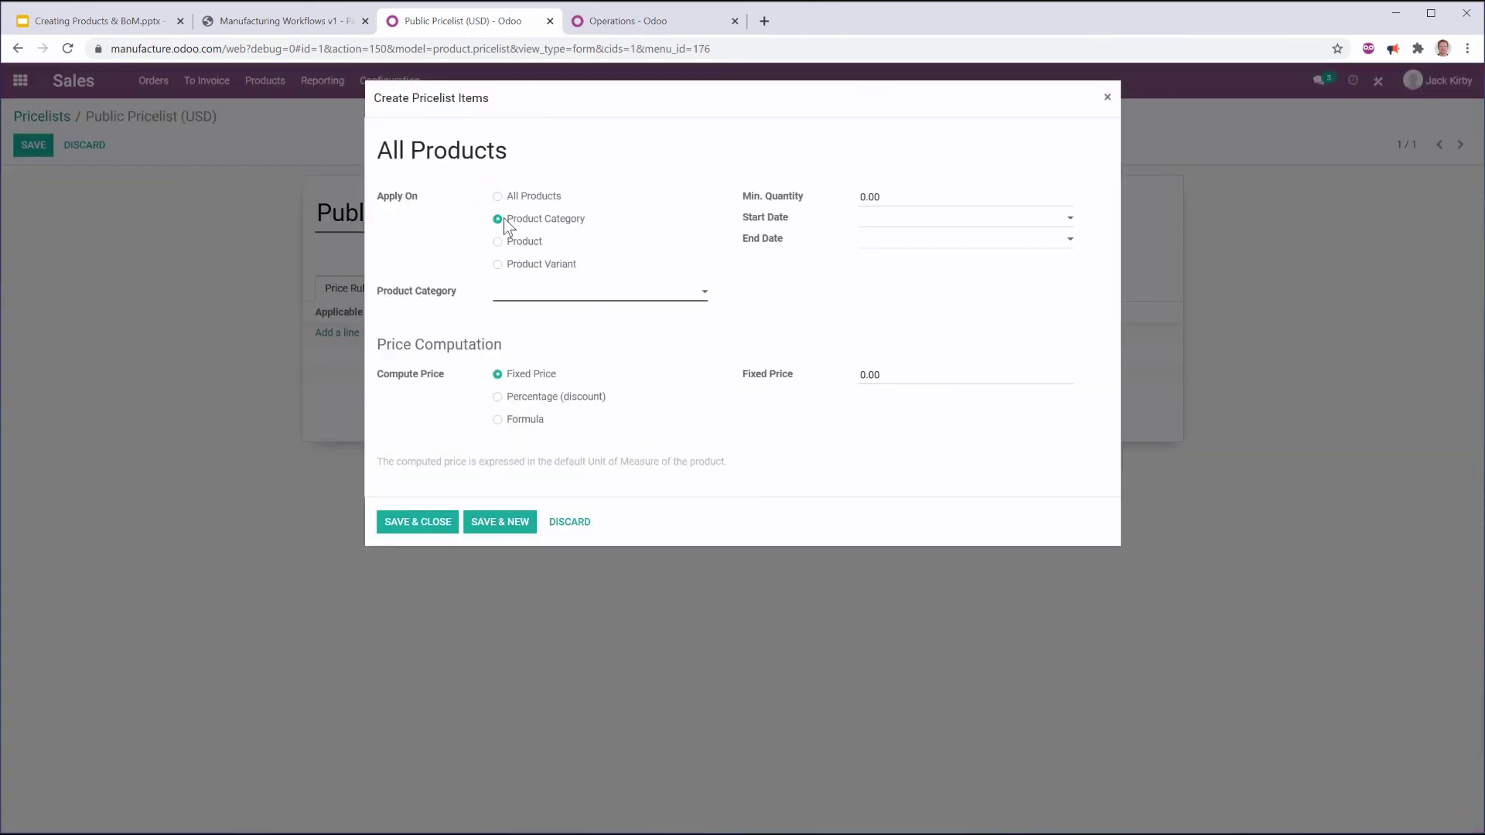
left_click(497, 241)
left_click(550, 292)
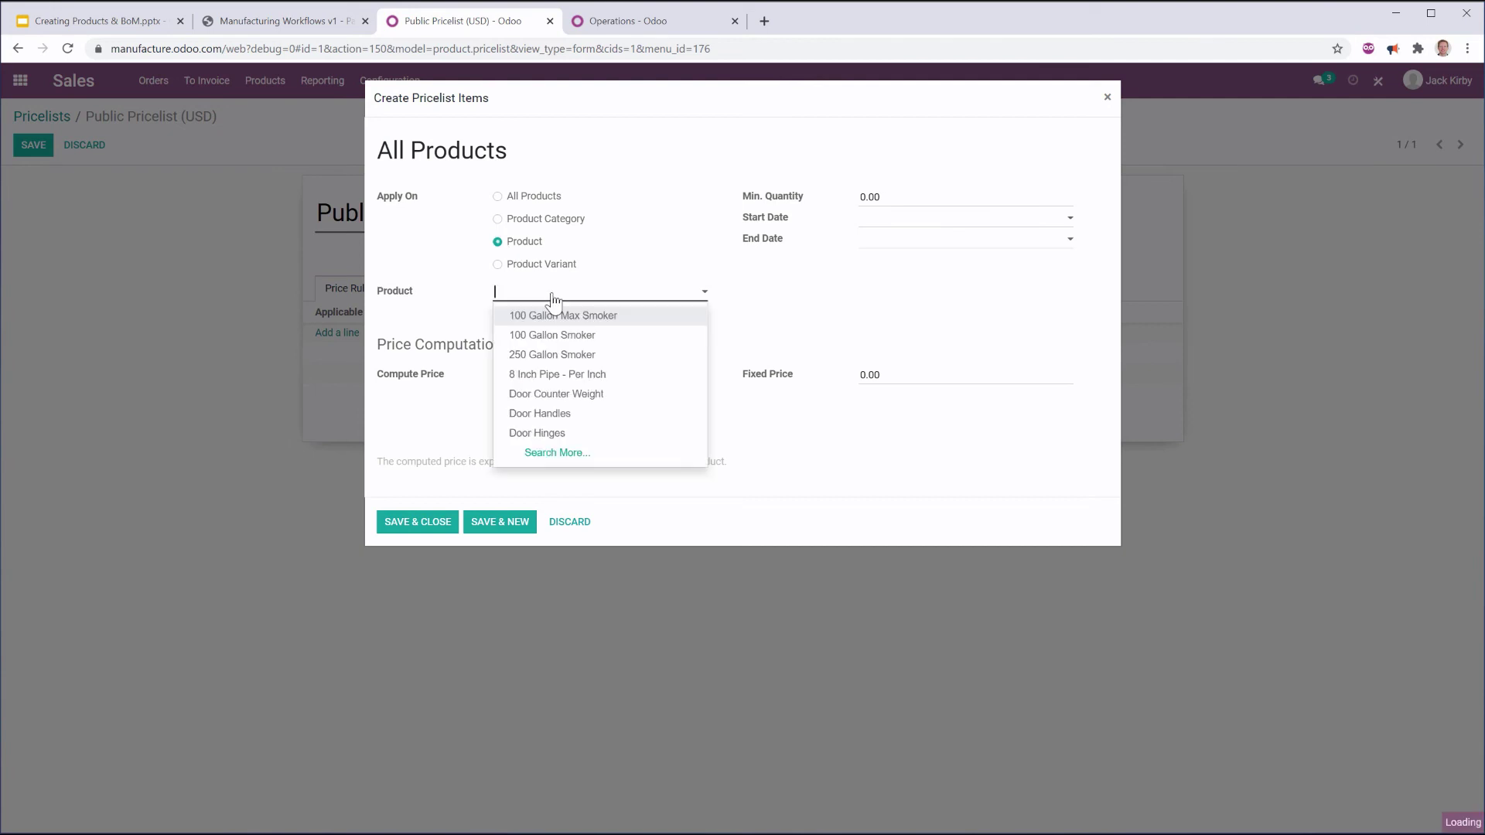
left_click(598, 317)
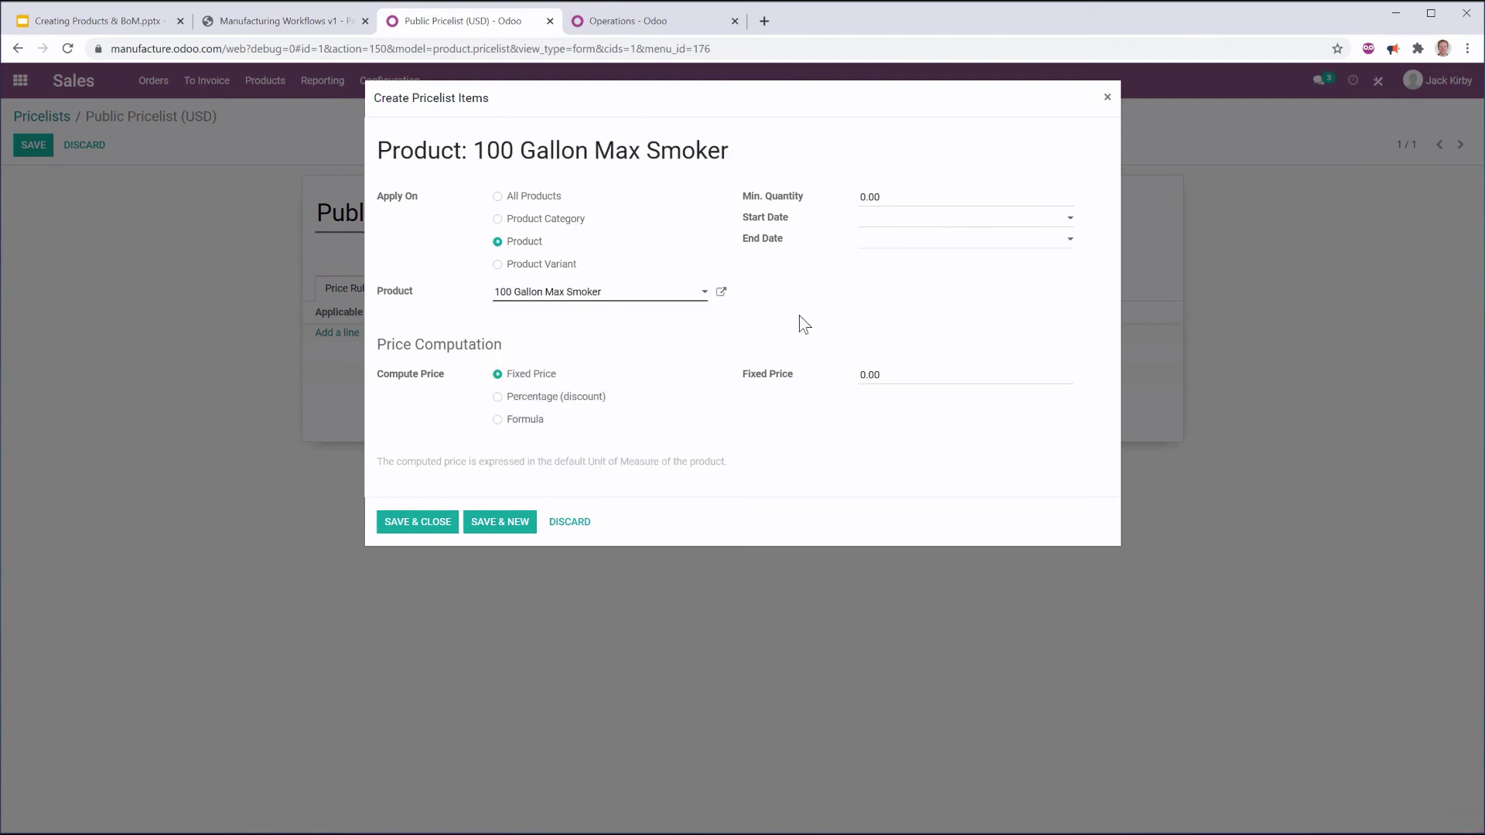
left_click(498, 420)
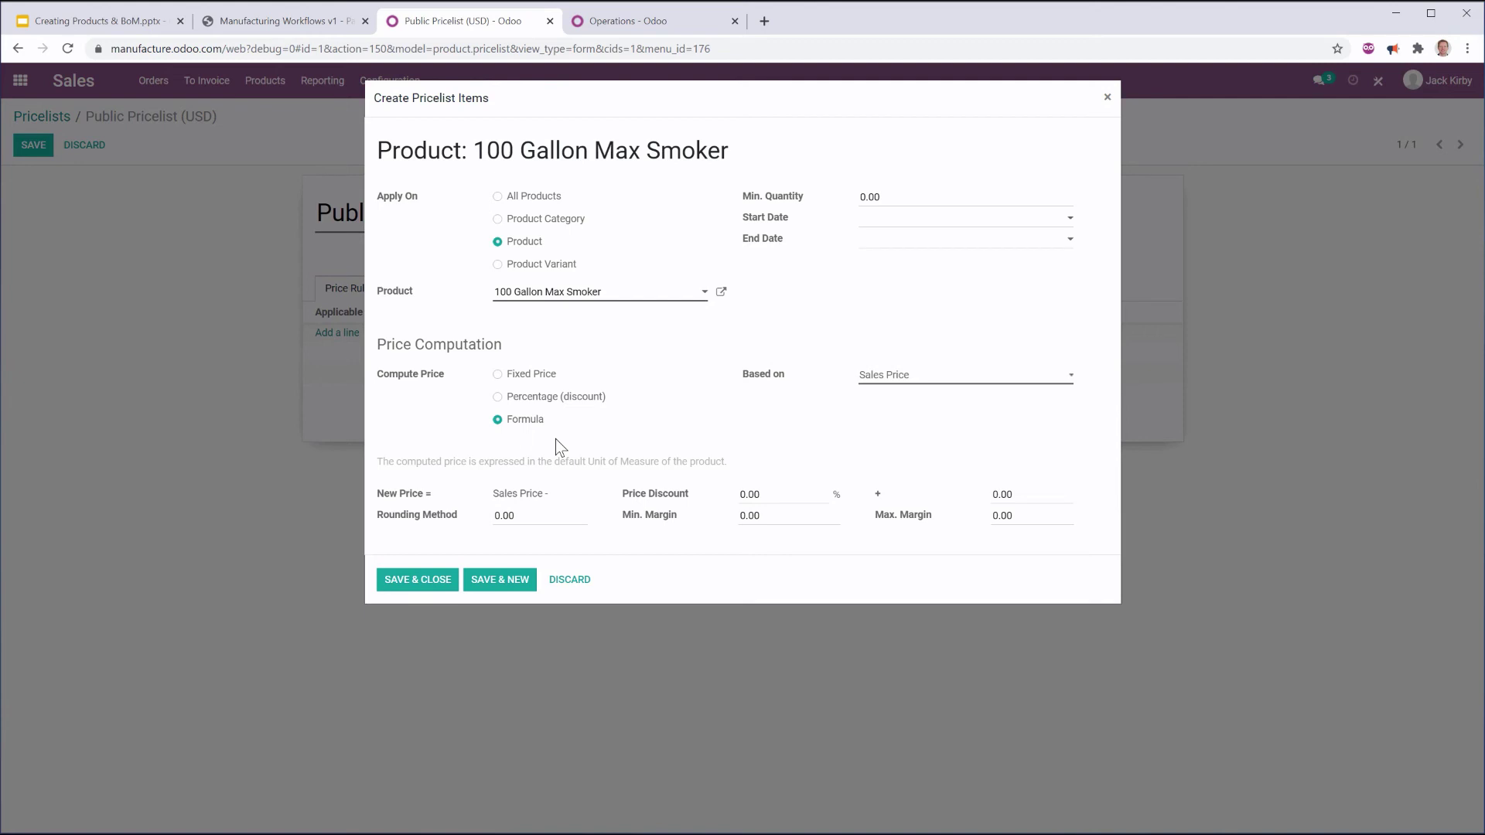
left_click(936, 379)
left_click(905, 413)
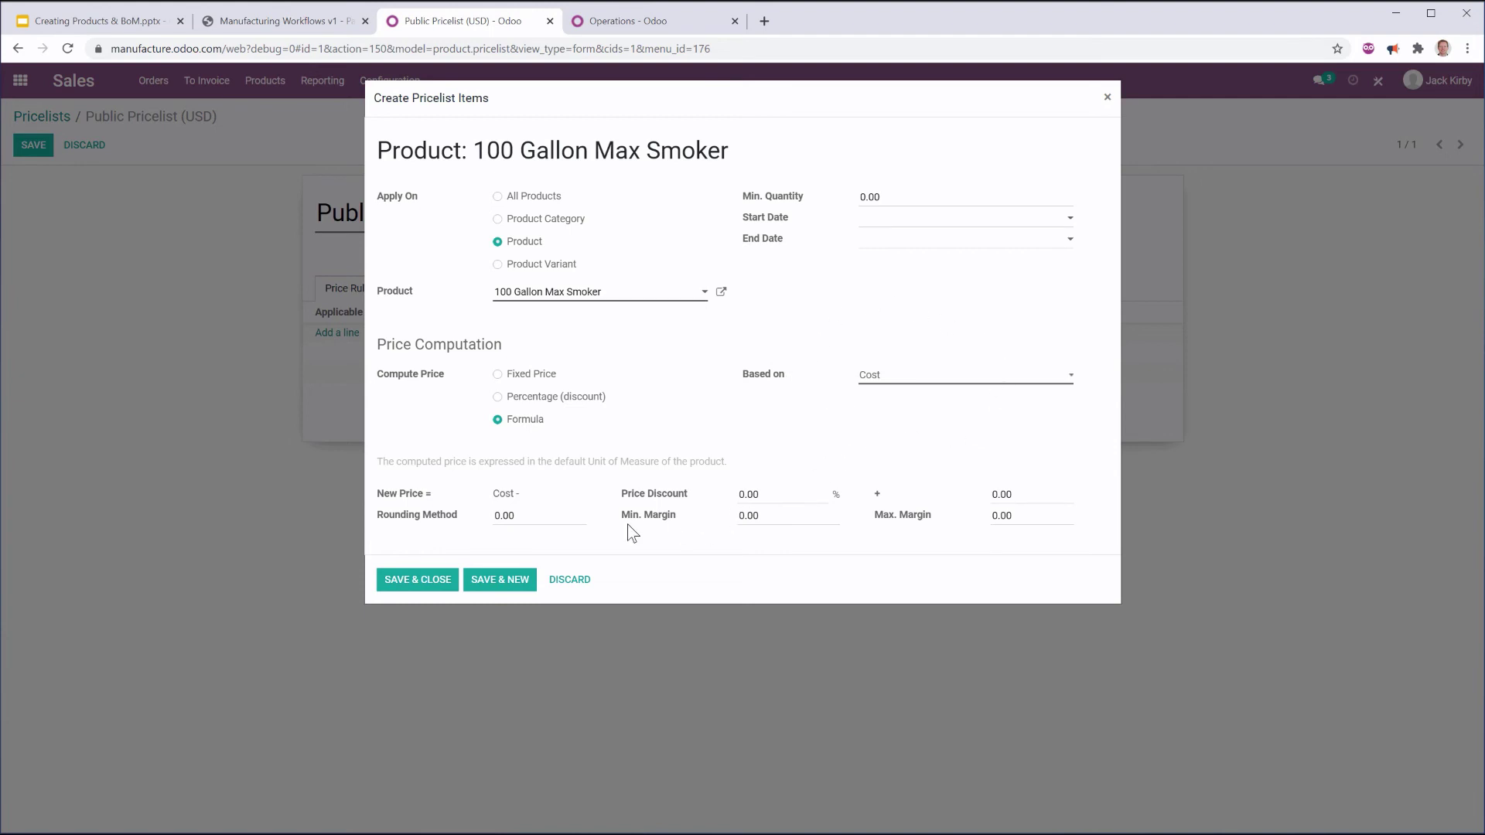
Give the price rule a -50% discount, a rounding of 10 and a surcharge of -0.01, and save the pricelist.
left_click(735, 492)
left_click_drag(530, 515, 424, 516)
type("10")
left_click_drag(1037, 499, 909, 489)
left_click(439, 588)
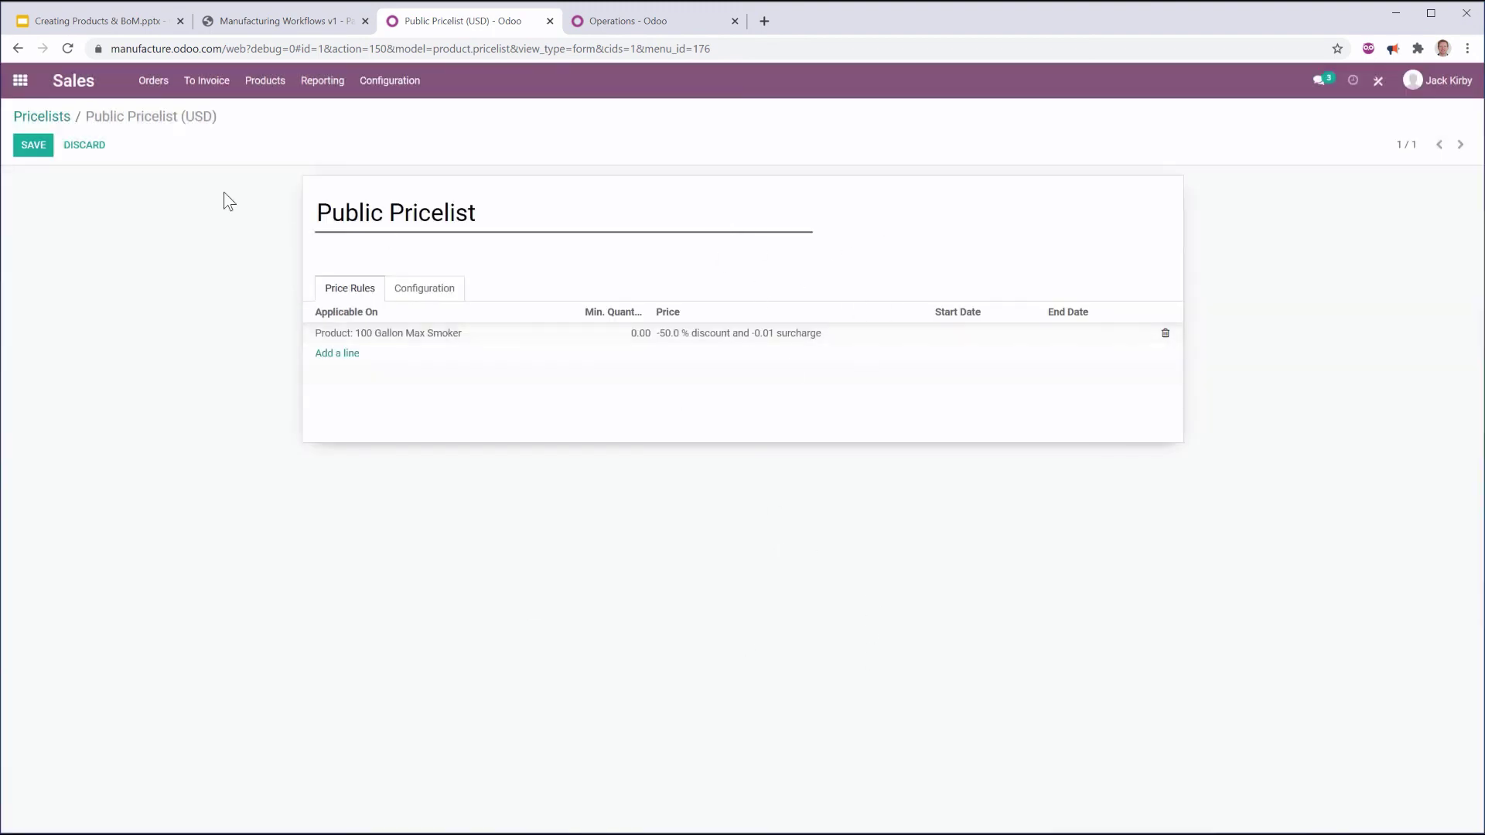
left_click(33, 145)
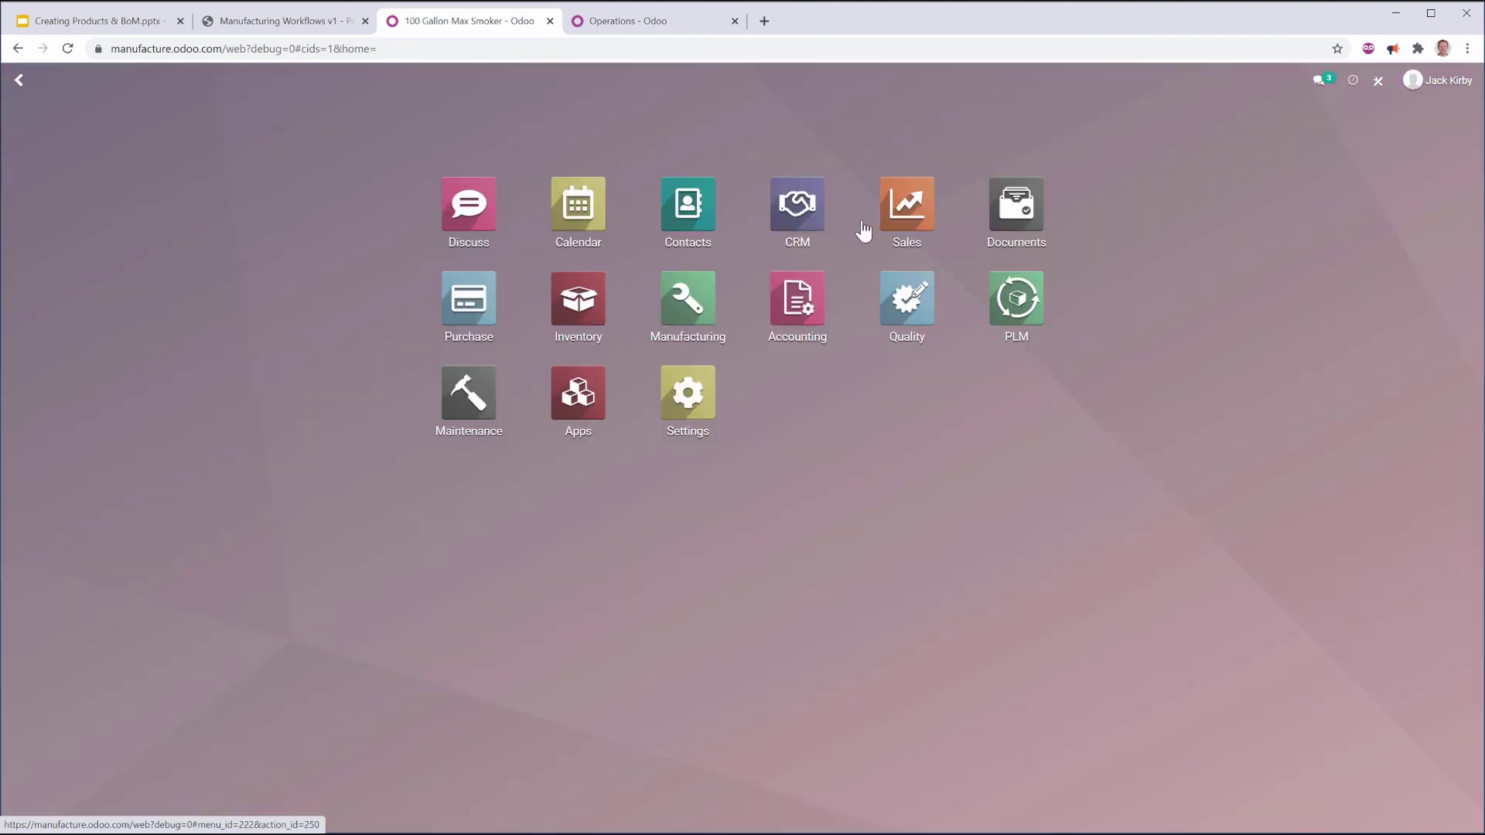
Start a new quotation in the Sales app for customer Franklin's Barbeque, using the Public Pricelist (USD).
left_click(901, 213)
left_click(35, 144)
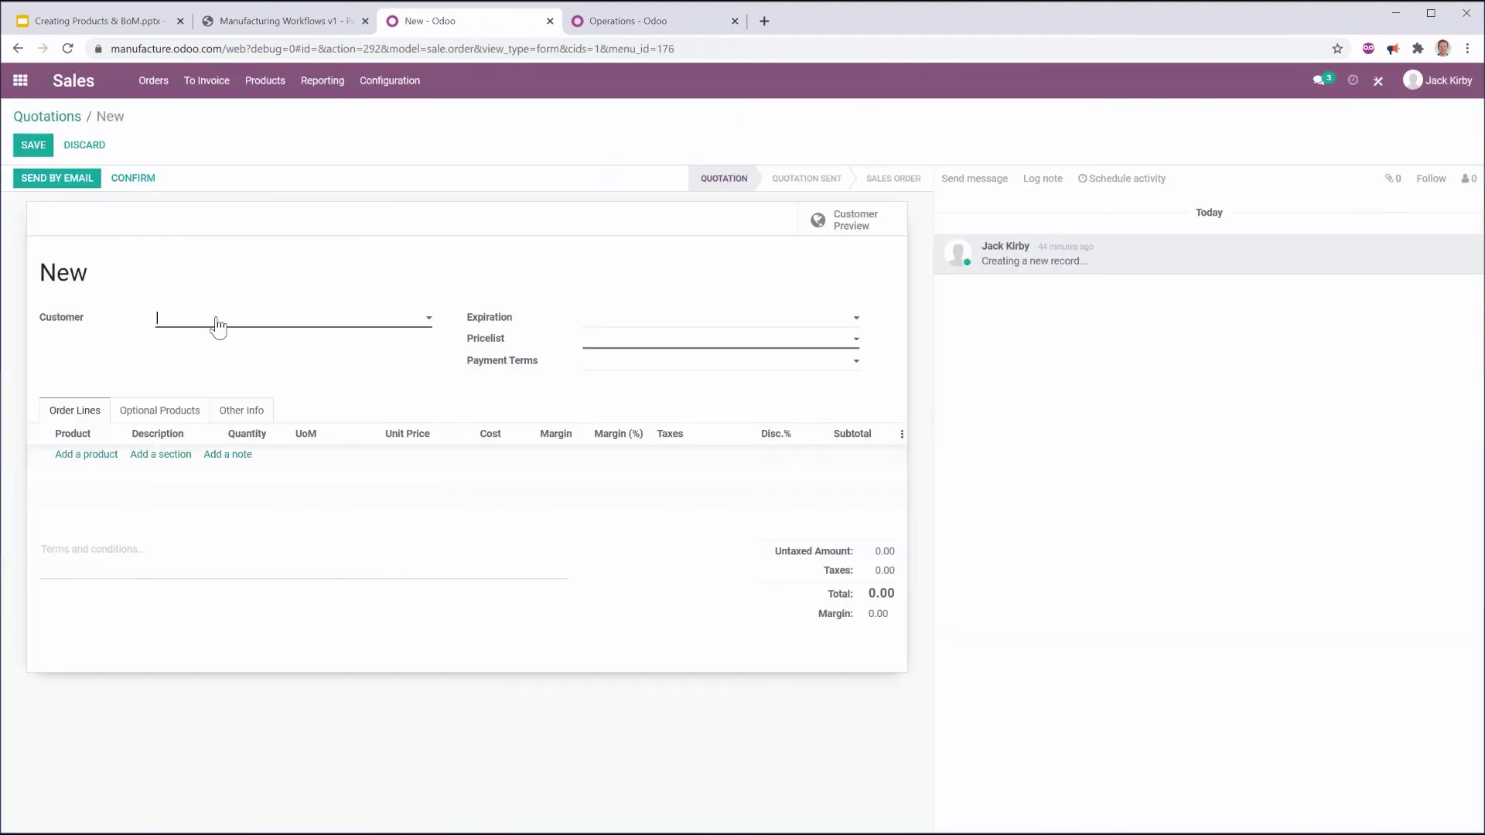
left_click(212, 319)
left_click(258, 342)
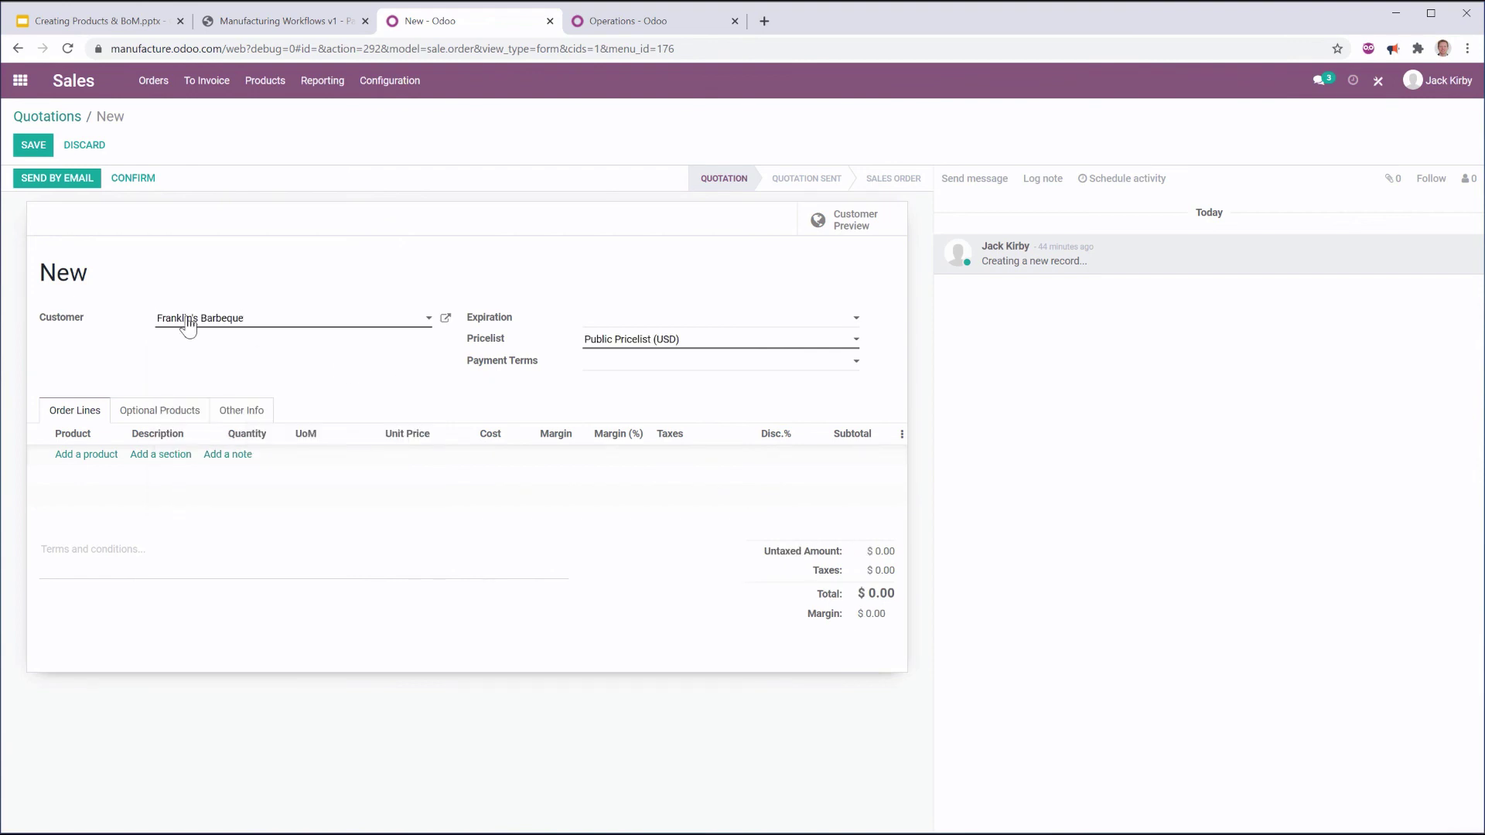
left_click(650, 344)
left_click(427, 378)
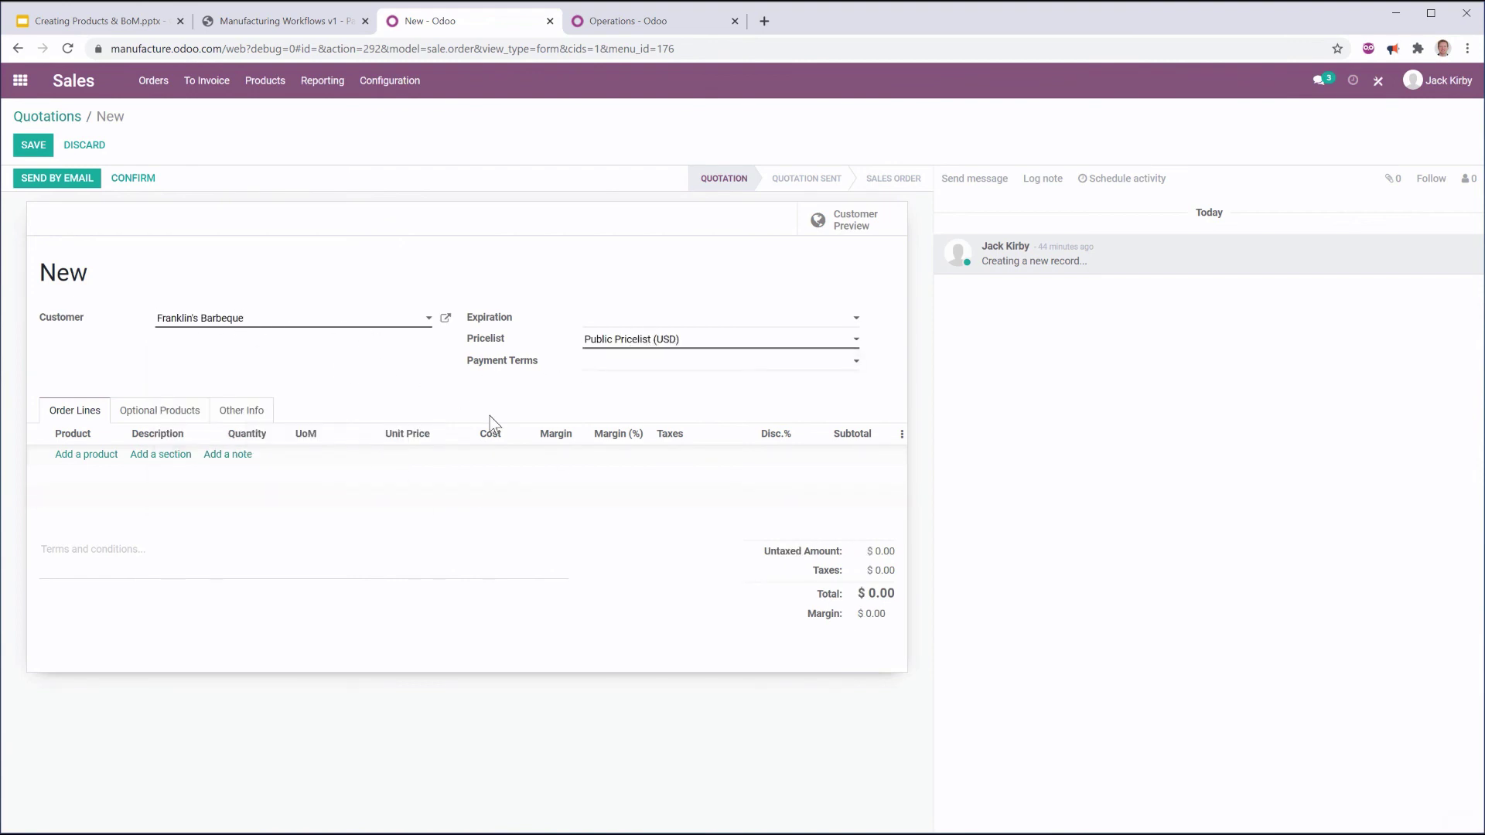
Add the 100 Gallon Max Smoker as an order line with quantity 1 and save the quotation.
left_click(71, 455)
left_click(107, 479)
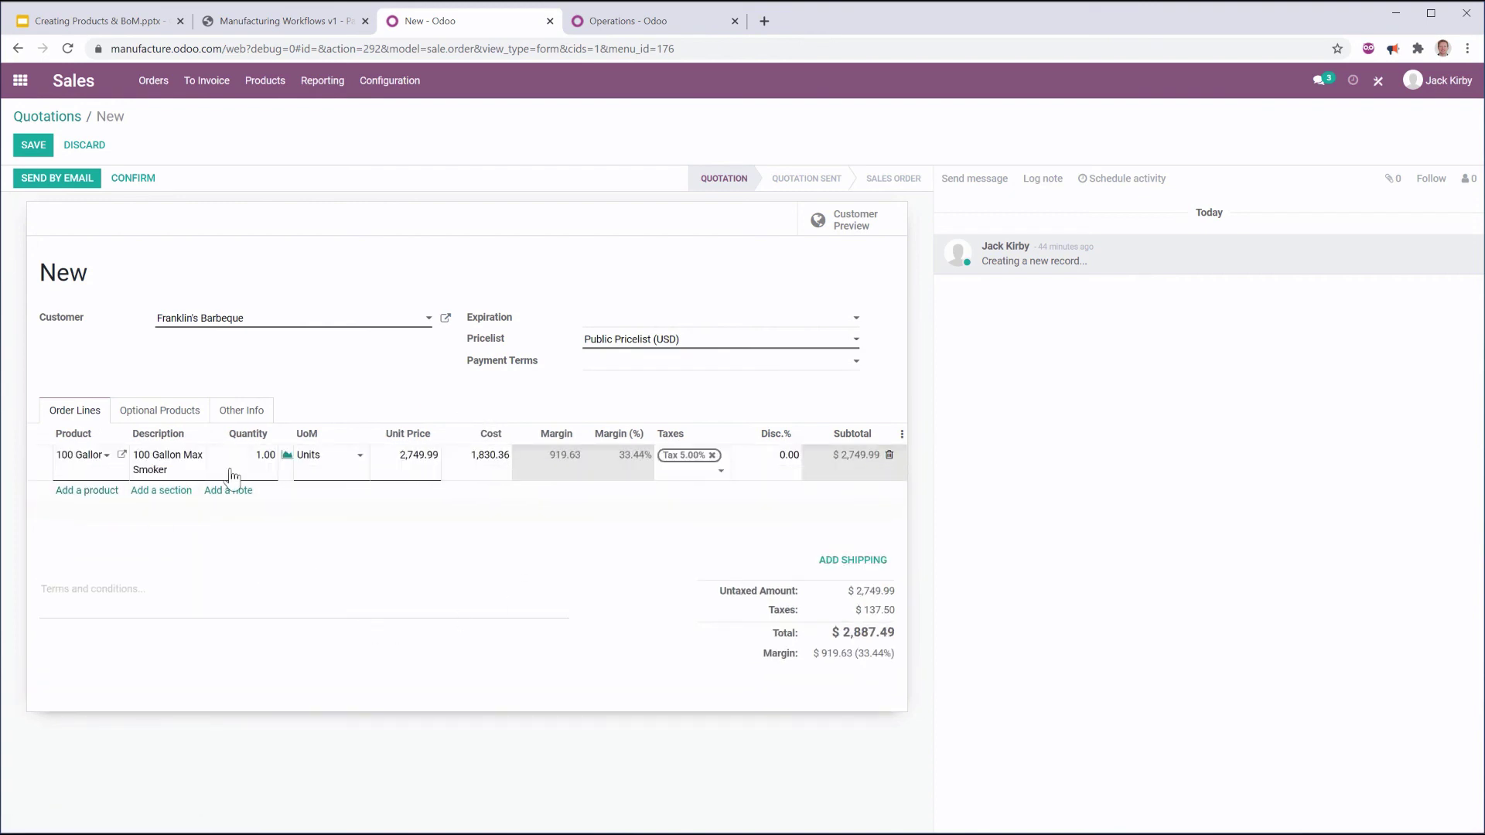
left_click(472, 606)
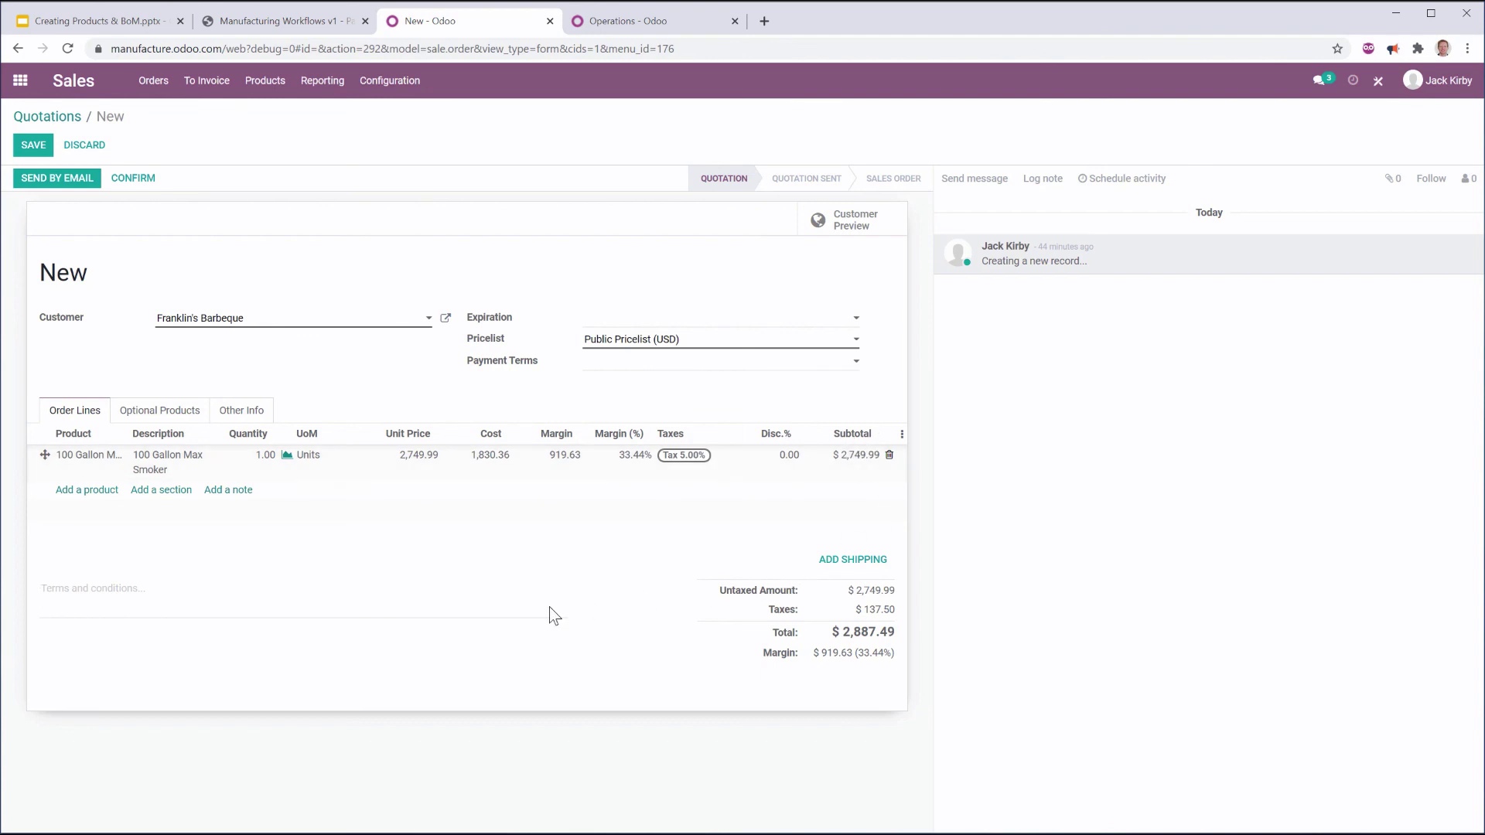
left_click(23, 153)
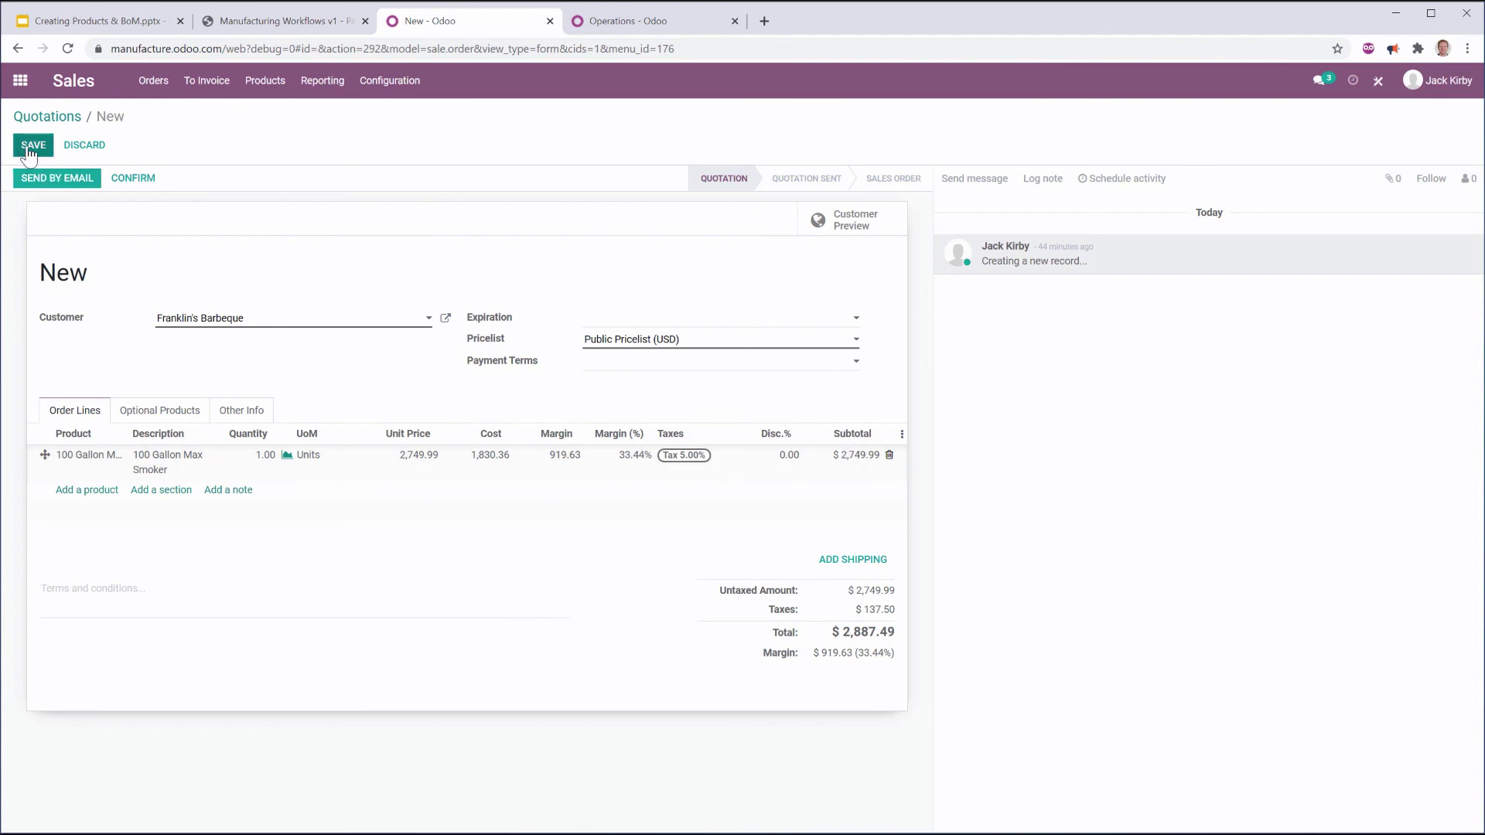